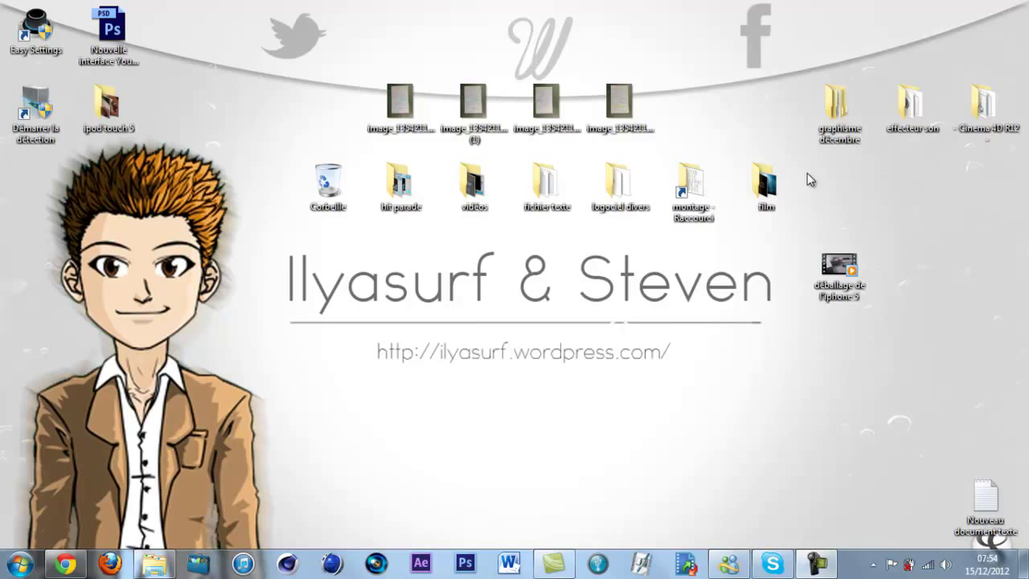
# Open the effecteur son folder on the desktop and view the images JPEG picture in it
pyautogui.doubleClick(907, 133)
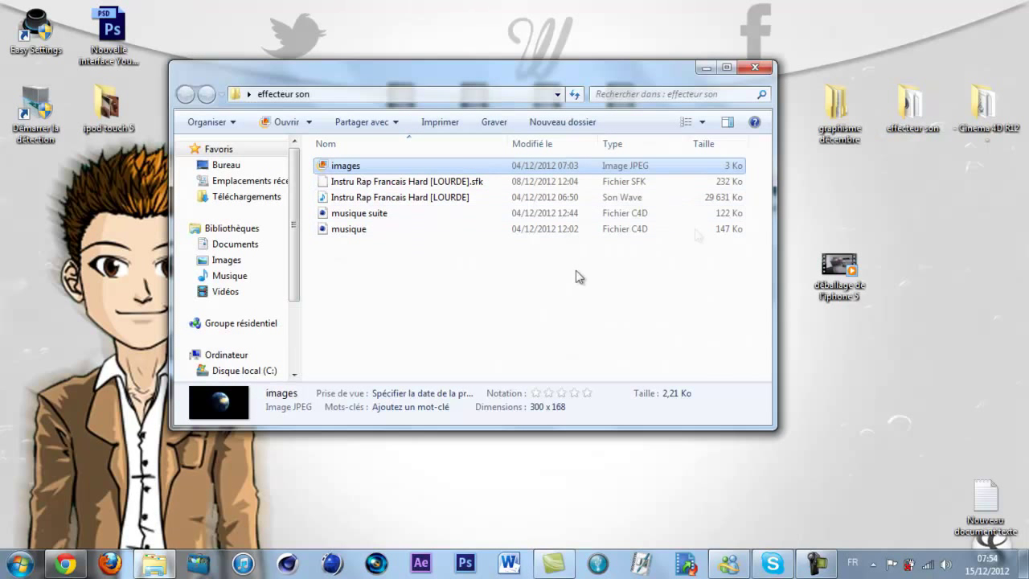
pyautogui.doubleClick(364, 166)
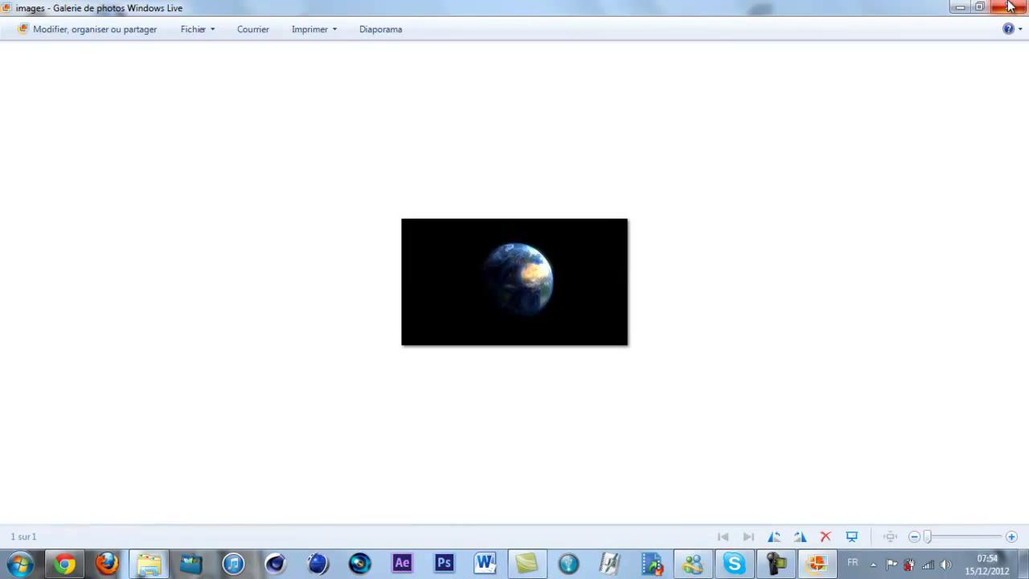
pyautogui.click(1010, 6)
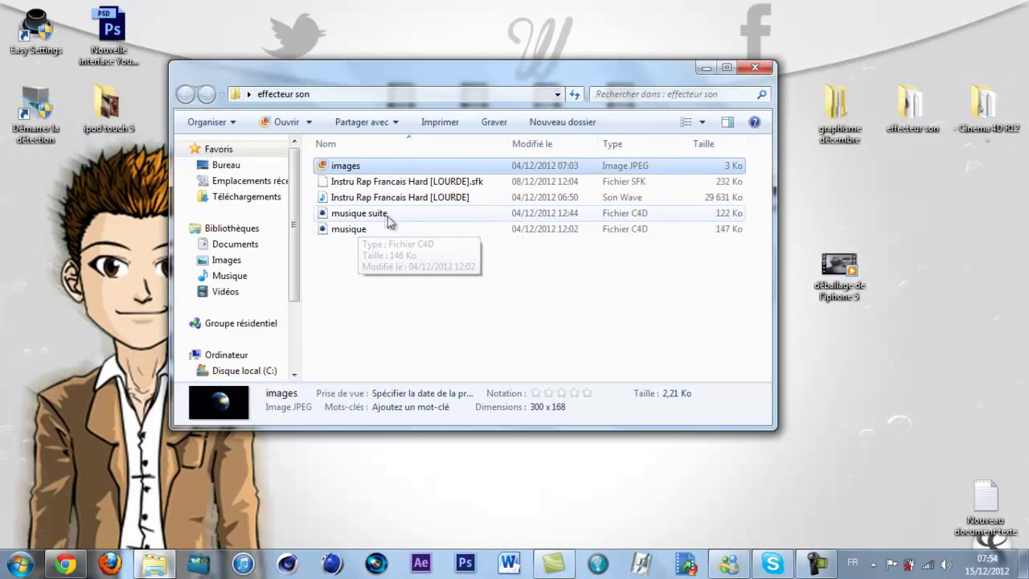
# Open the musique C4D project in Cinema 4D and preview its animation from about frame 27 to frame 278
pyautogui.doubleClick(377, 230)
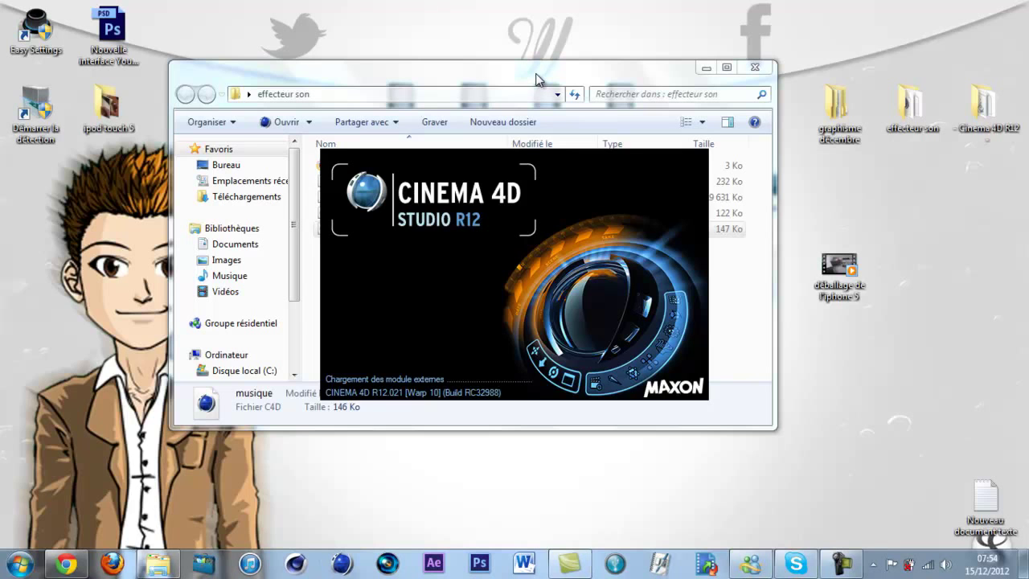
pyautogui.moveTo(537, 78); pyautogui.dragTo(646, 99)
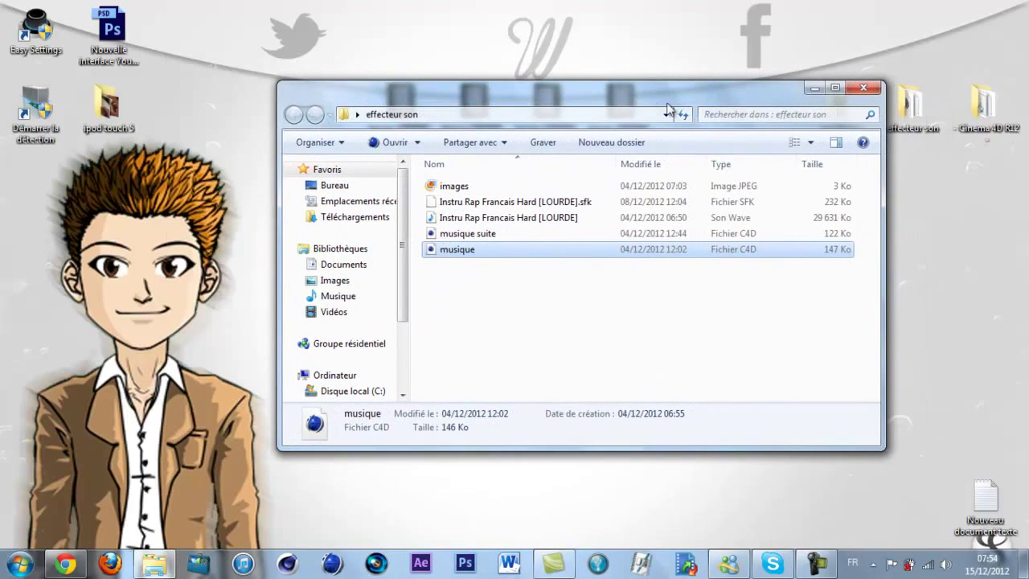
pyautogui.click(813, 88)
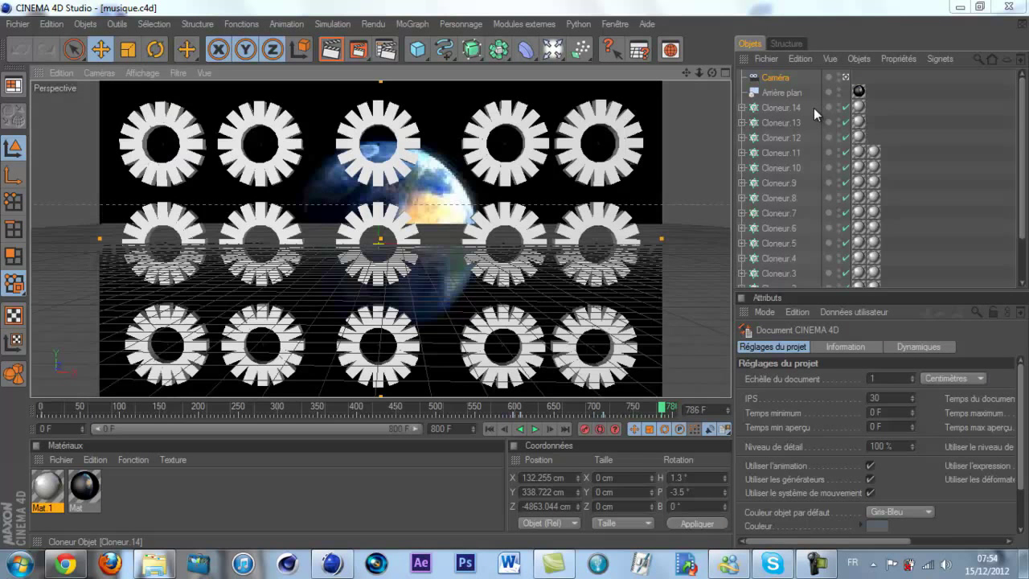
pyautogui.click(62, 408)
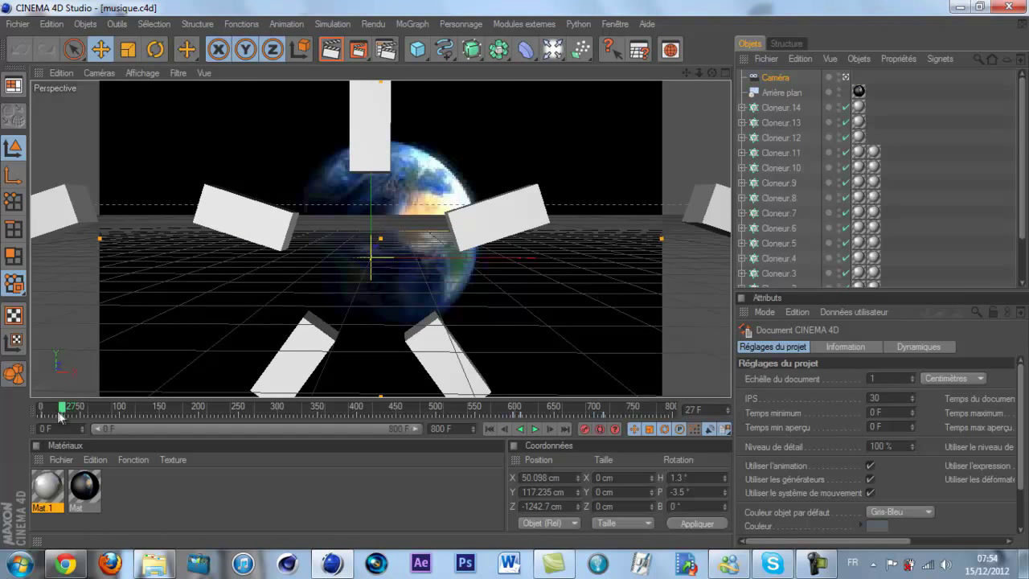
pyautogui.moveTo(64, 412); pyautogui.dragTo(266, 417)
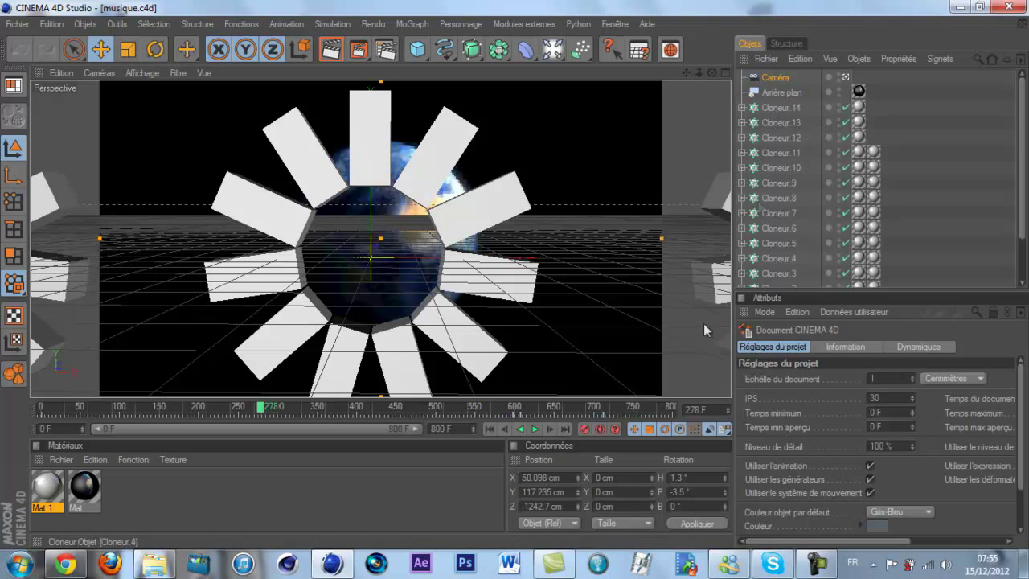
# Locate the Instru Rap Francais Hard [LOURDE] Wave file in the effecteur son folder, and switch to an empty scene in Cinema 4D
pyautogui.click(154, 564)
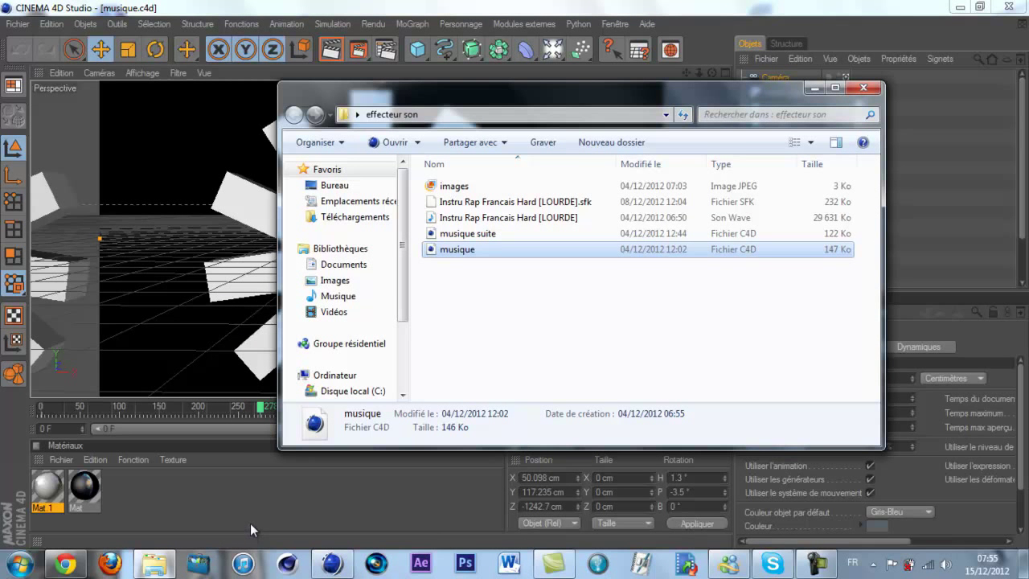
pyautogui.click(485, 223)
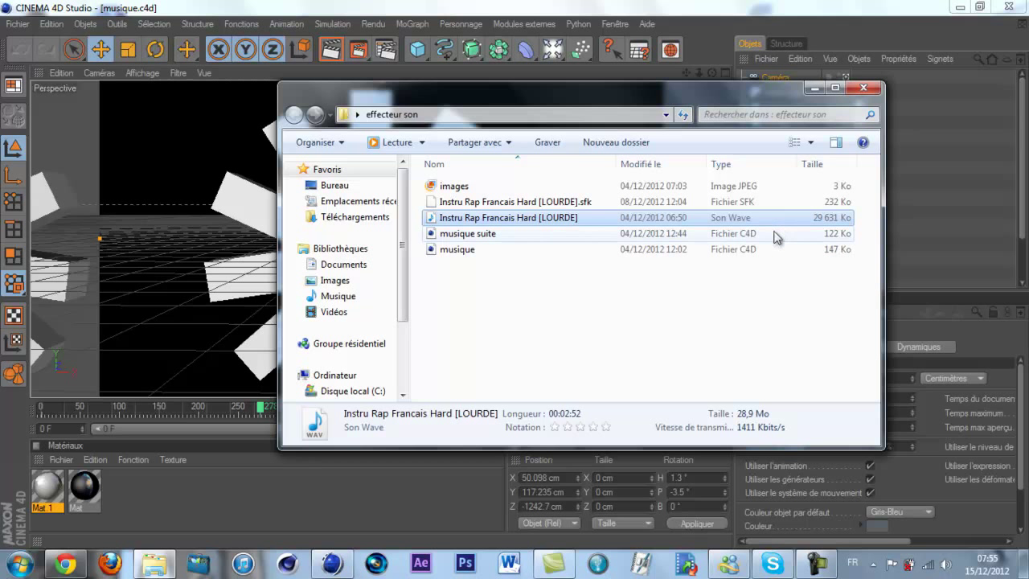
pyautogui.click(27, 25)
pyautogui.click(50, 122)
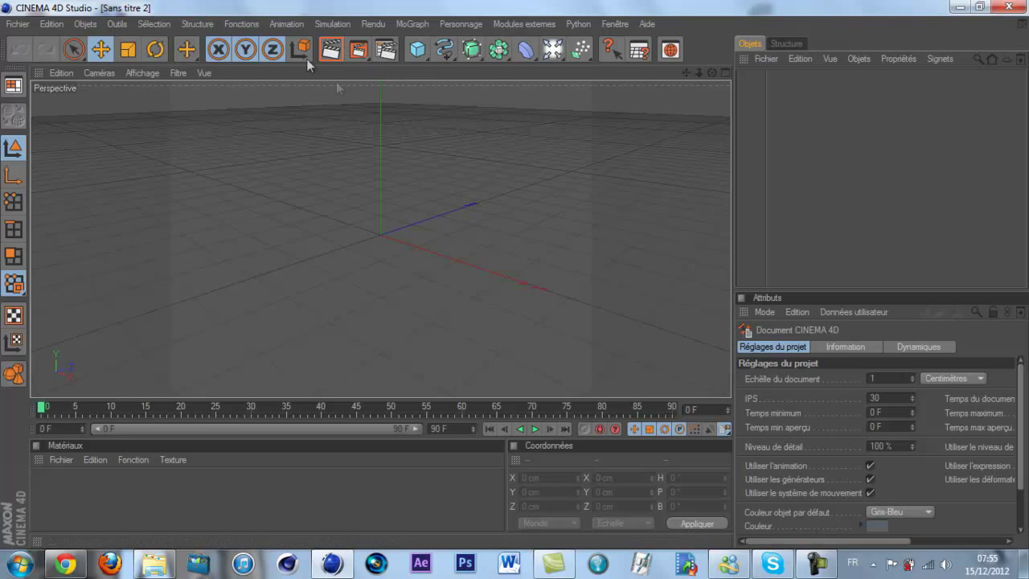
# Set the render output to the HDV/HDTV 720 29.97 preset and the frame range to Toutes les images
pyautogui.click(386, 50)
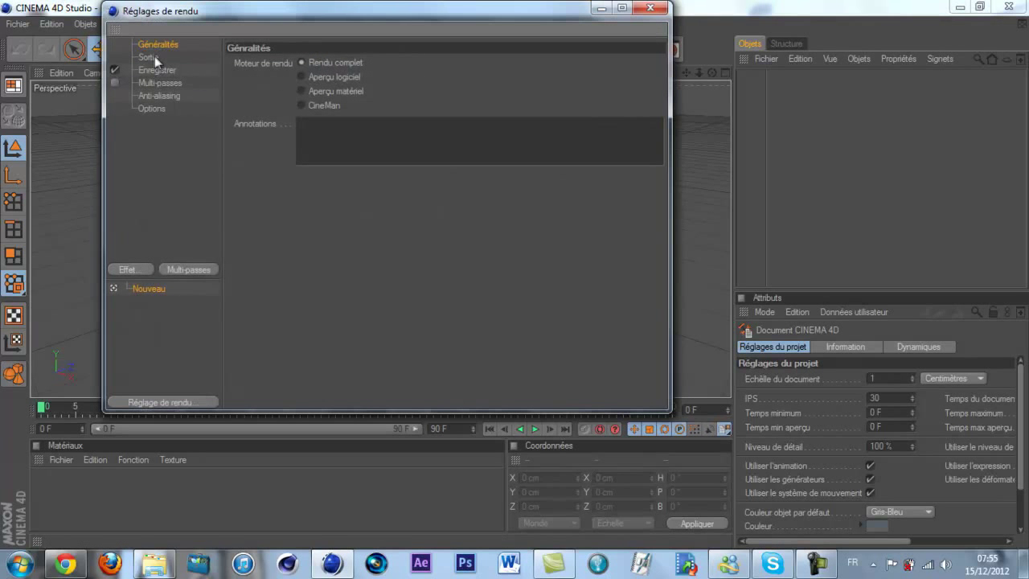
pyautogui.click(153, 56)
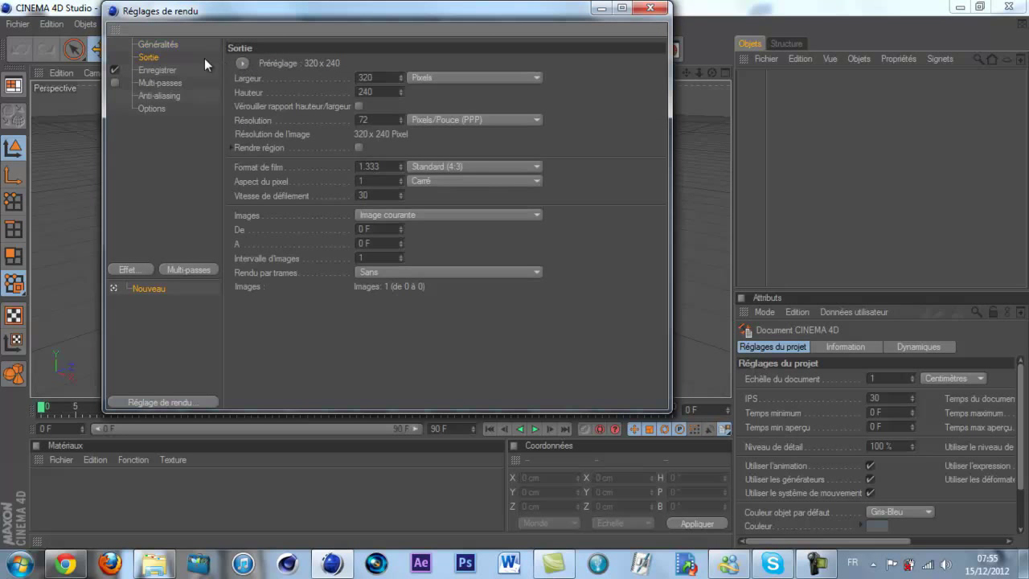
pyautogui.click(242, 62)
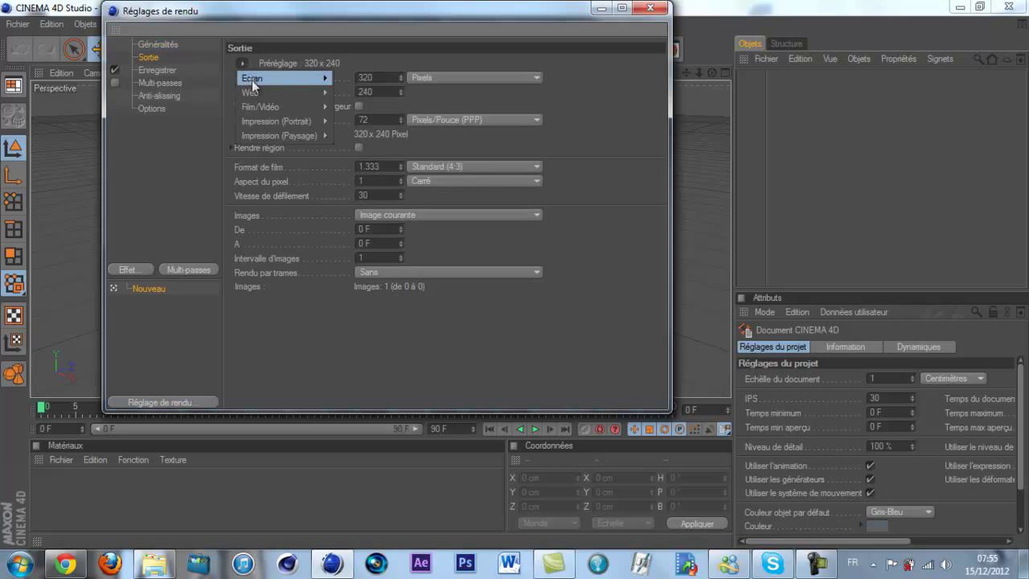
pyautogui.moveTo(271, 111)
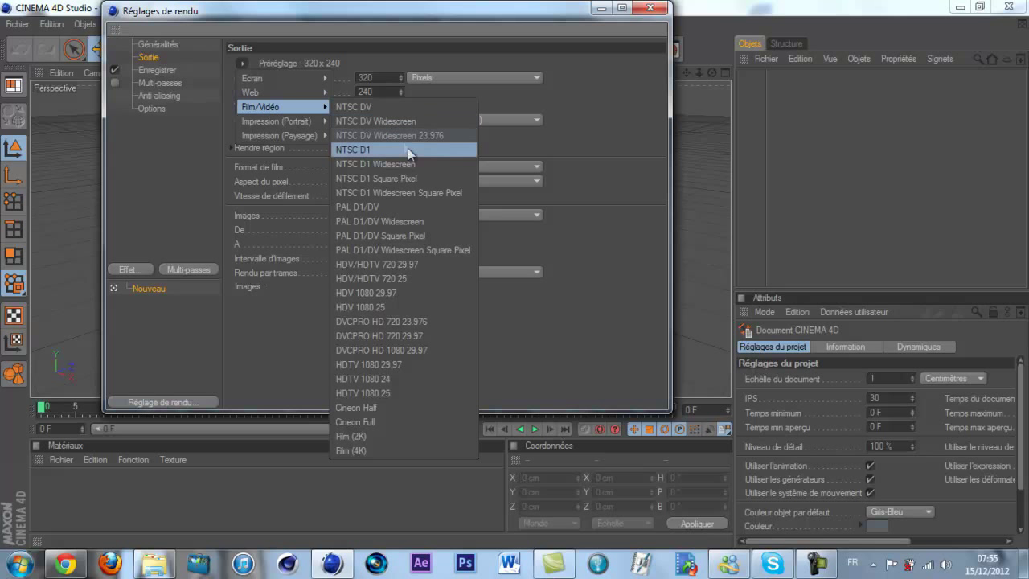
pyautogui.click(413, 268)
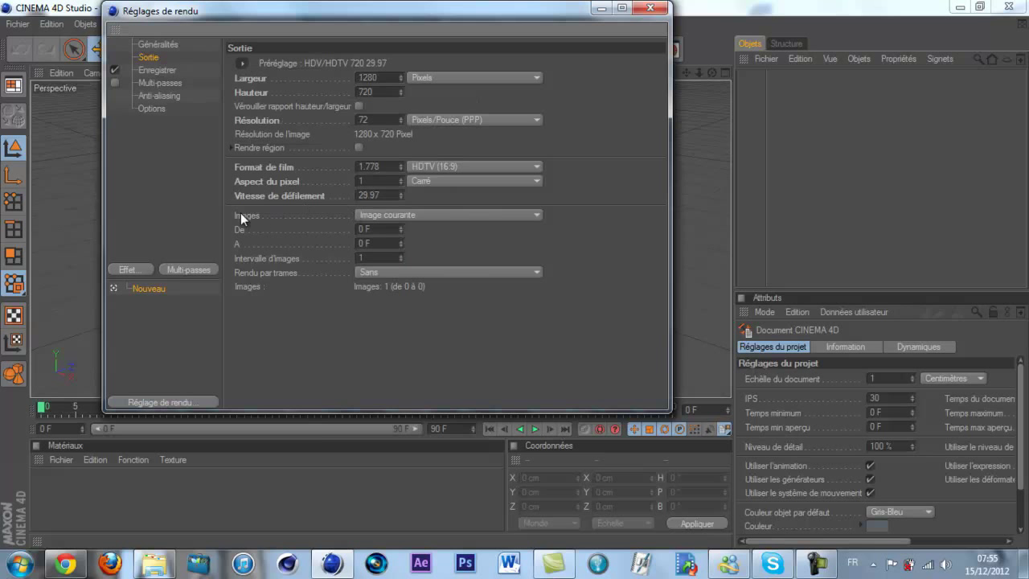
pyautogui.click(369, 215)
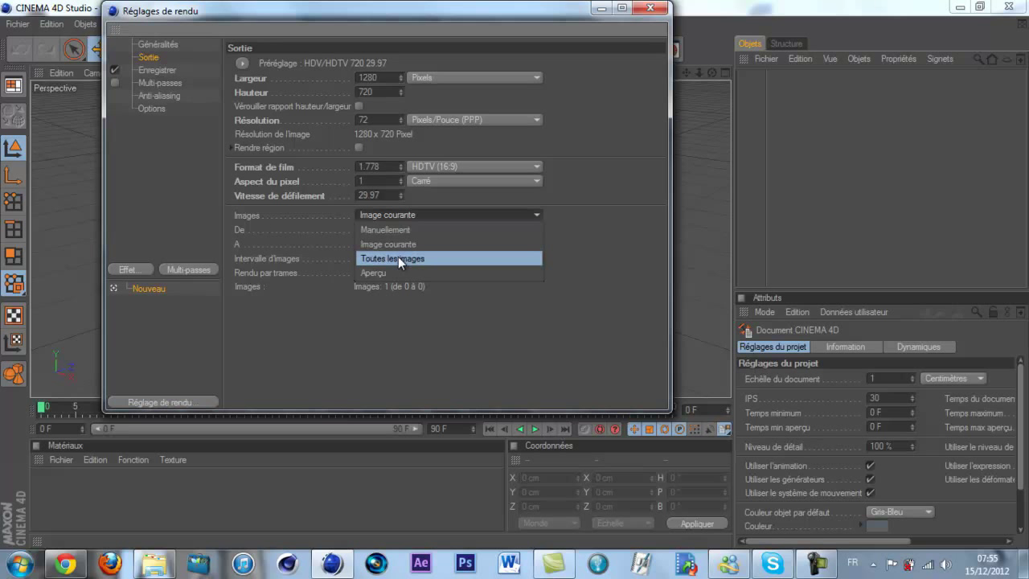
pyautogui.click(398, 256)
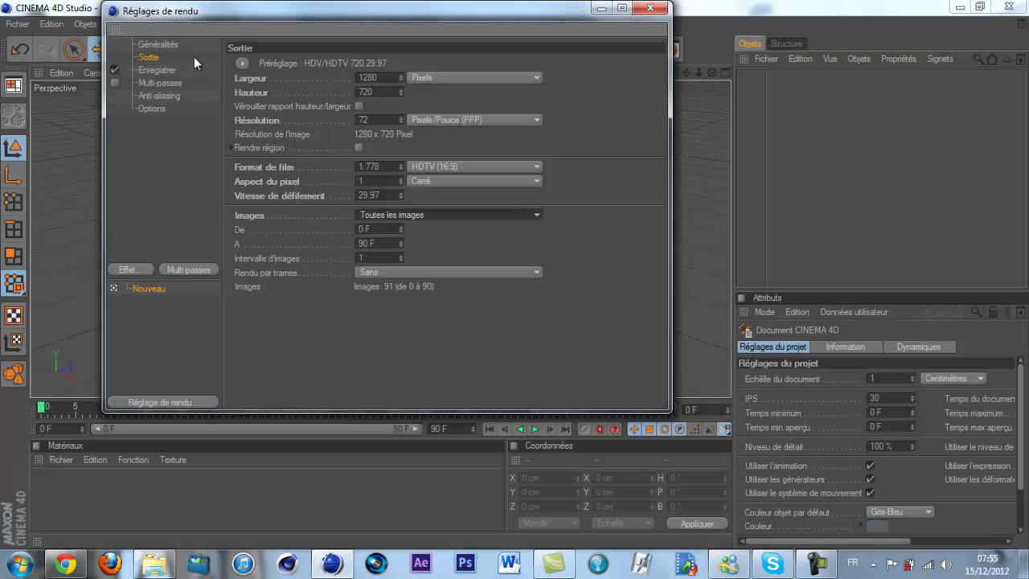
# Set the format for saving the render to Film AVI
pyautogui.click(168, 70)
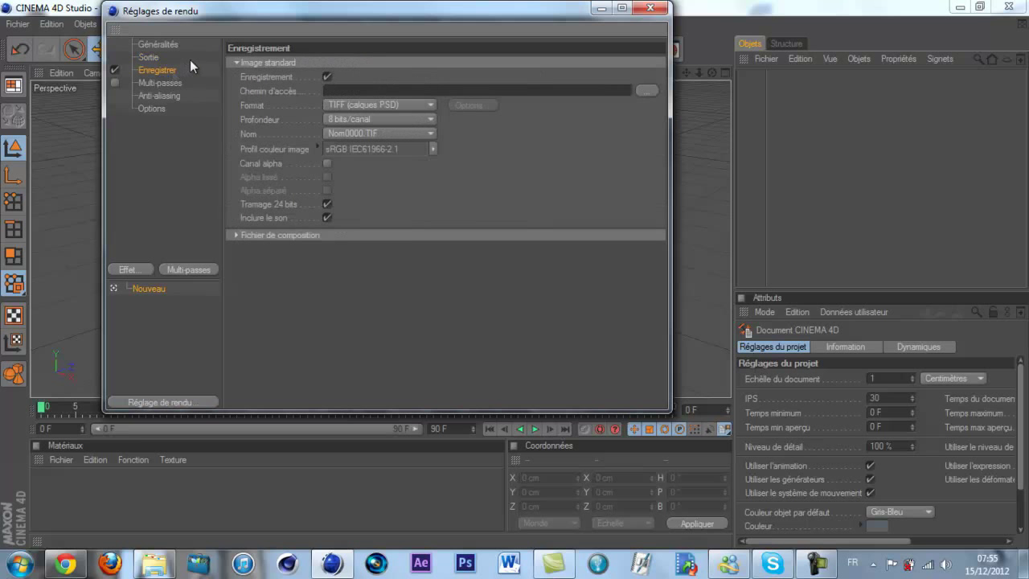
pyautogui.click(384, 107)
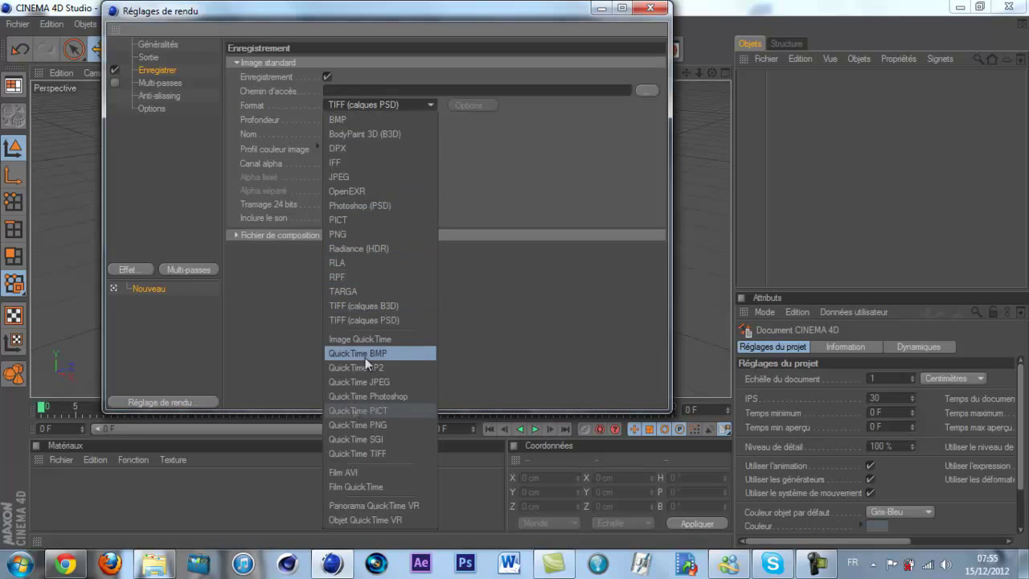
pyautogui.click(368, 473)
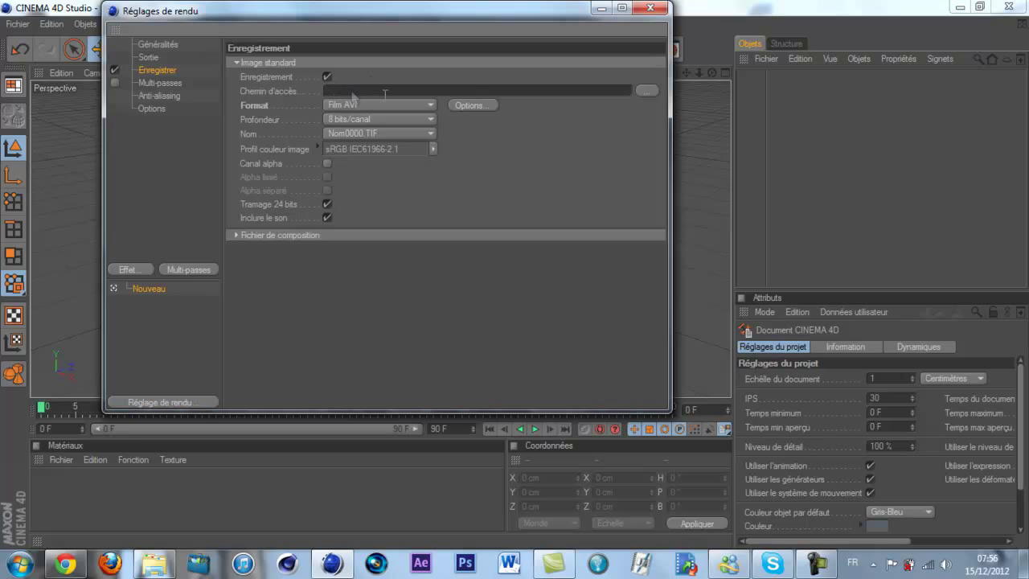
# Set the render anti-aliasing to Au mieux with the Animation filter and a 2x2 minimum level, and close the render settings
pyautogui.click(166, 83)
pyautogui.click(165, 96)
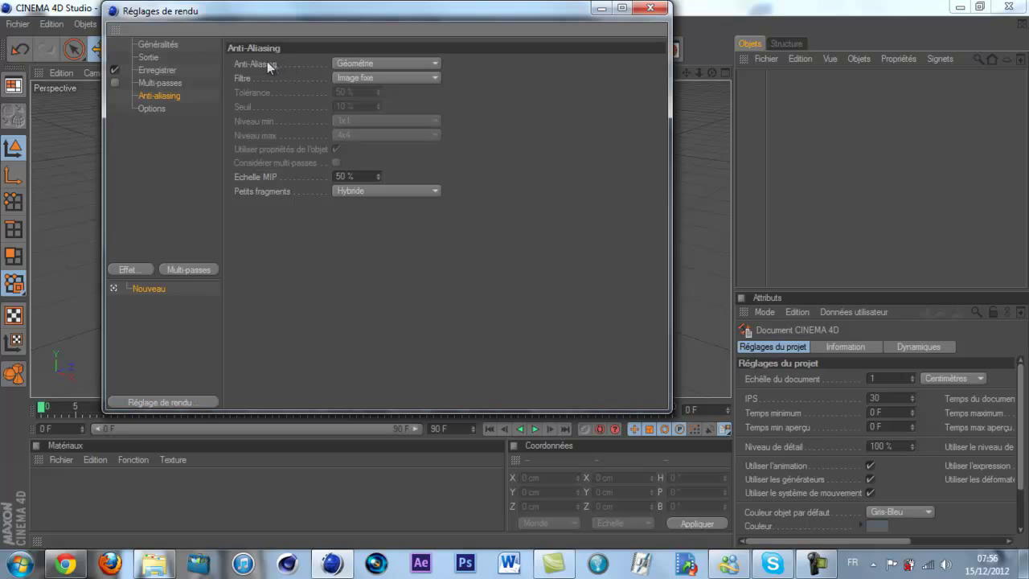
pyautogui.click(357, 65)
pyautogui.click(375, 104)
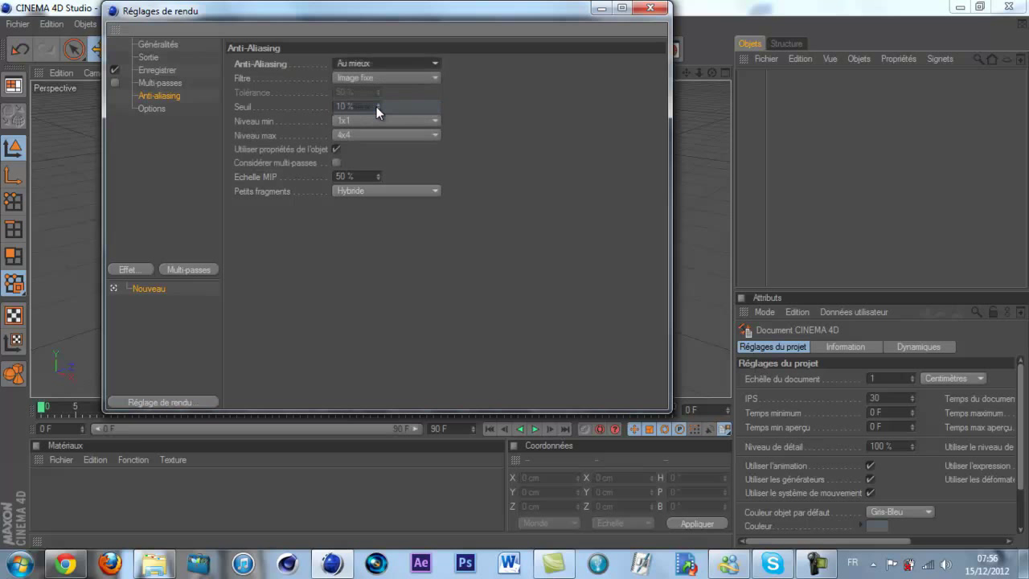
pyautogui.click(348, 75)
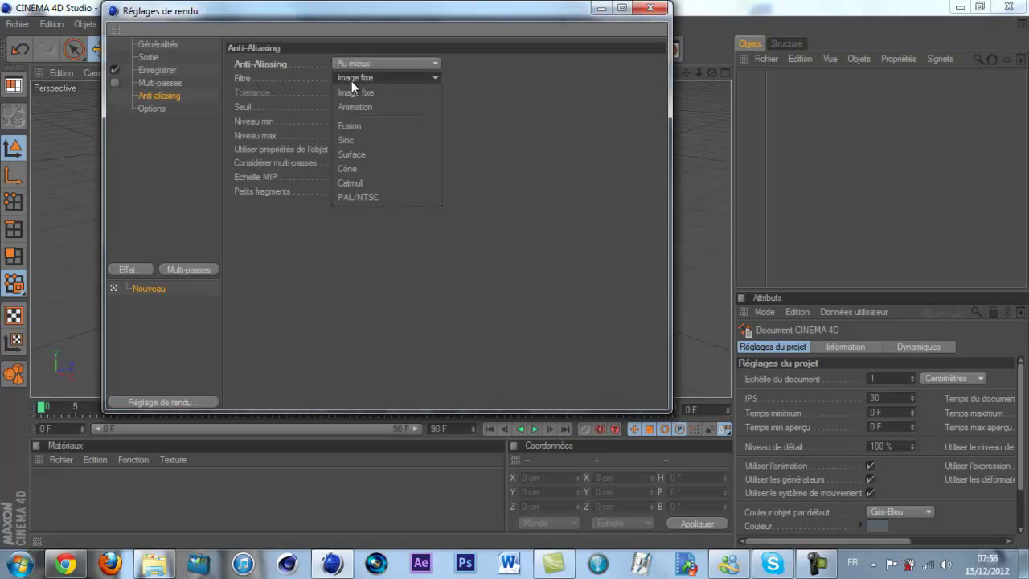
pyautogui.click(371, 103)
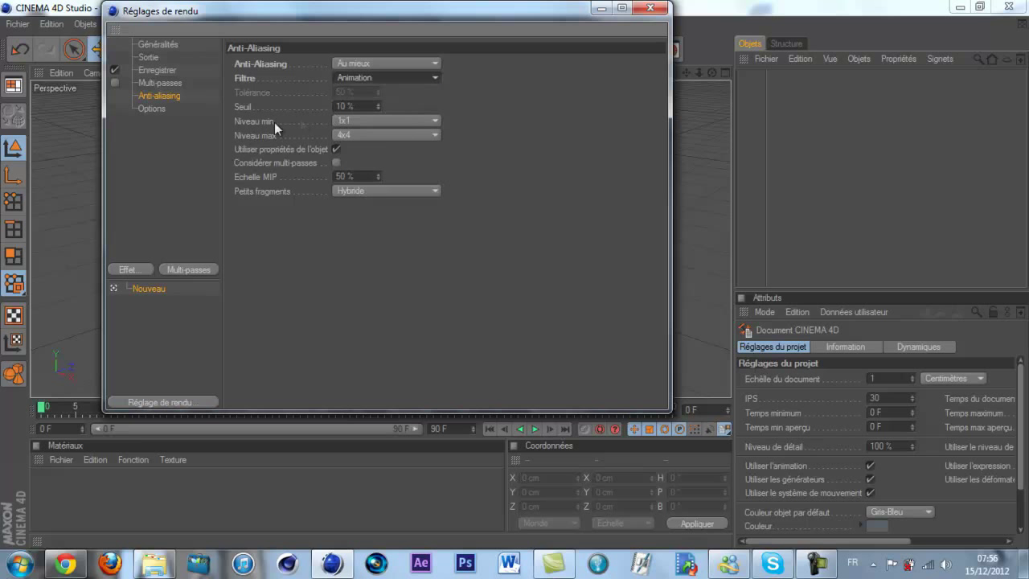
pyautogui.click(360, 116)
pyautogui.click(362, 150)
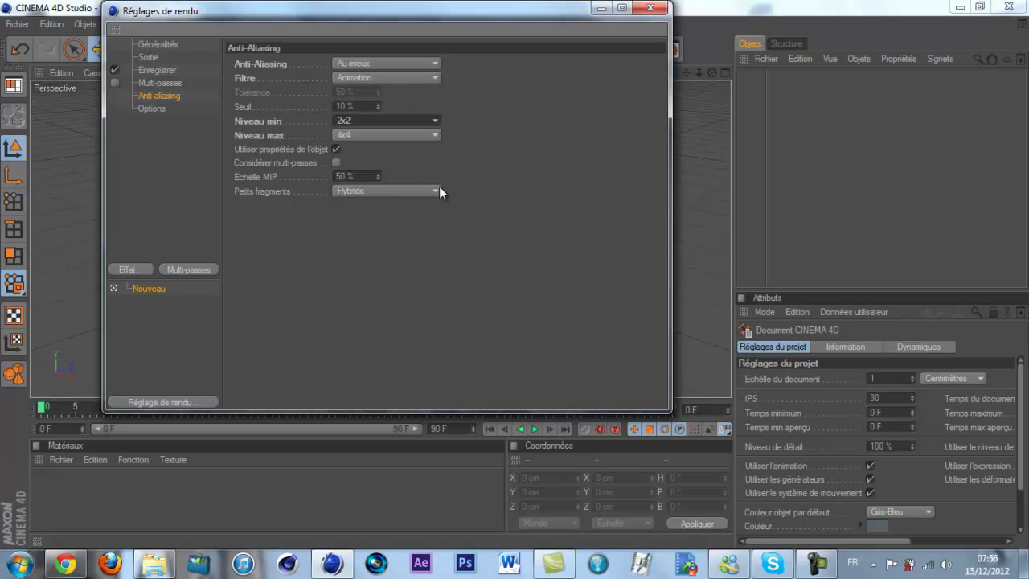
pyautogui.click(651, 8)
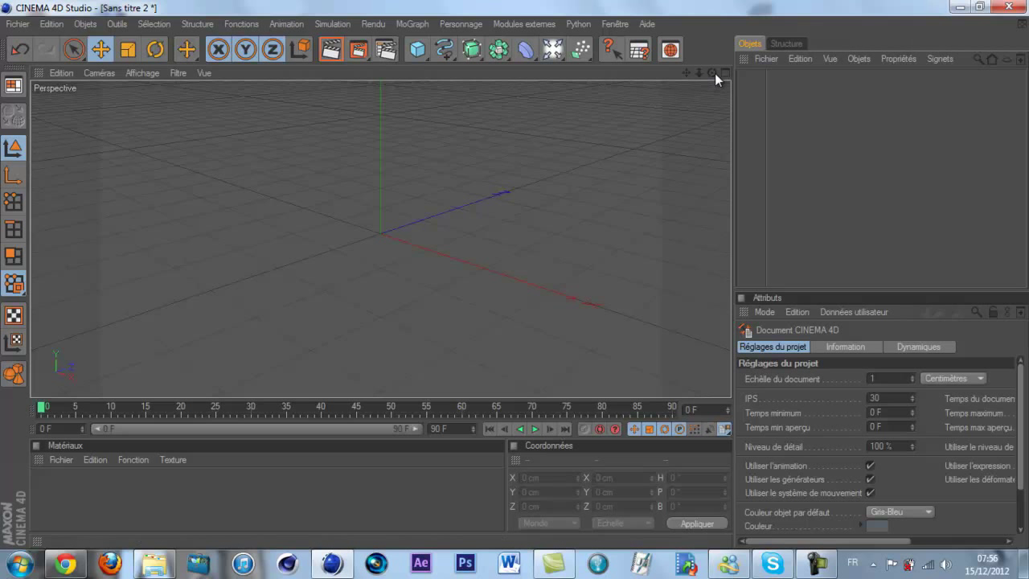
# Add an Arrière plan object to the empty scene
pyautogui.moveTo(713, 71); pyautogui.dragTo(514, 274)
pyautogui.moveTo(710, 74); pyautogui.dragTo(514, 272)
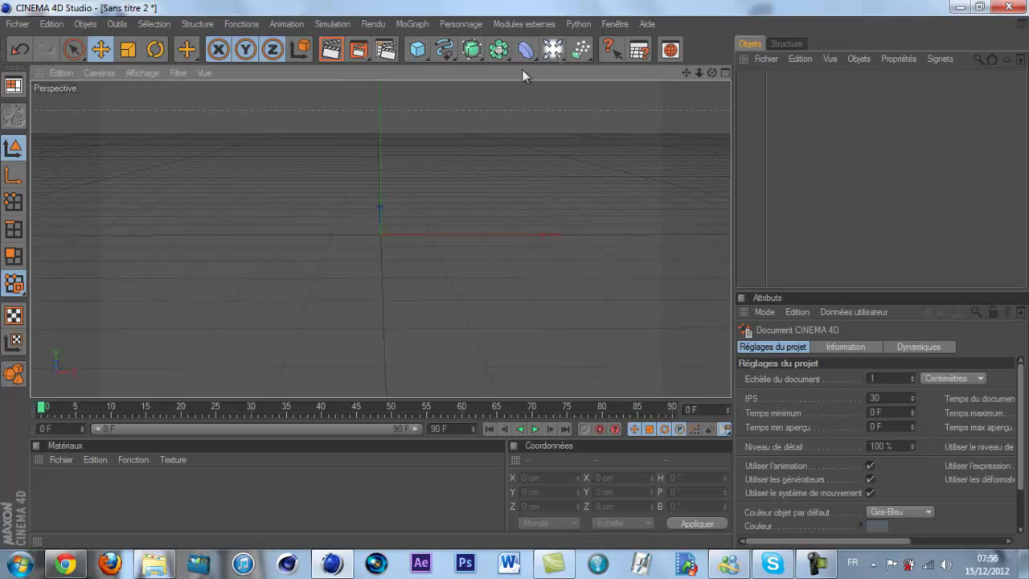
pyautogui.click(554, 49)
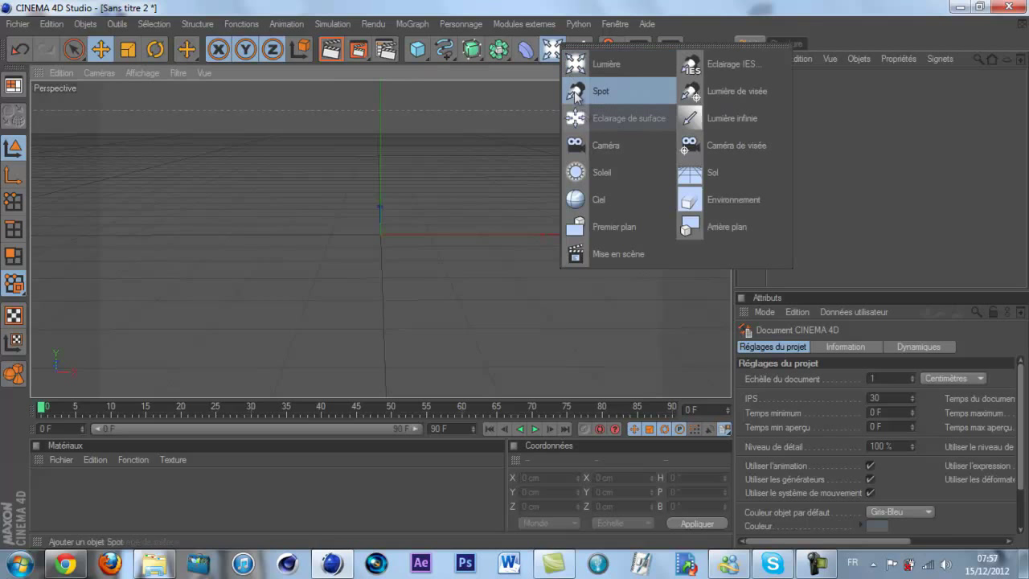
pyautogui.click(714, 228)
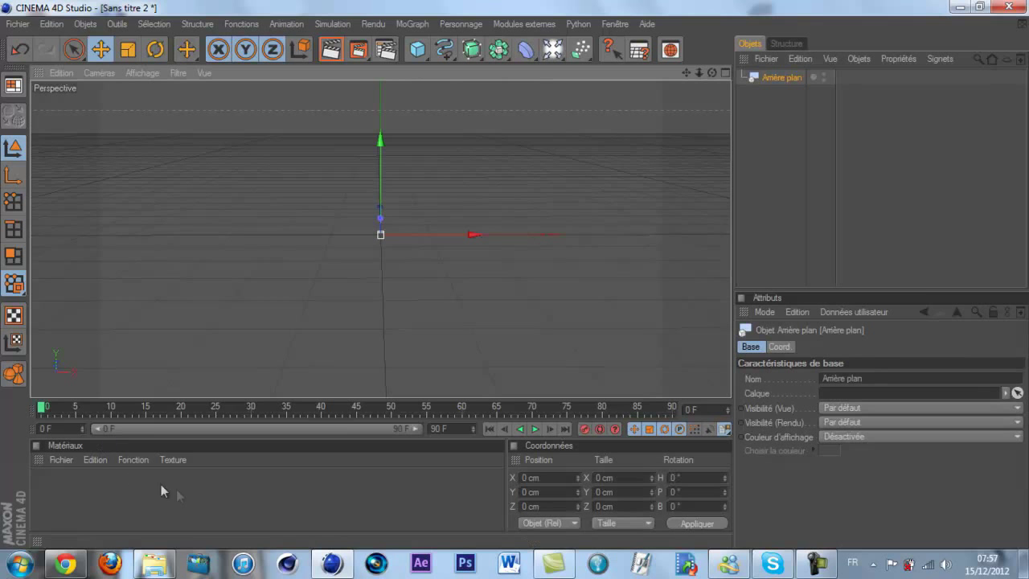
# Create a material from the images JPEG without copying it to the document folder, and apply it to the Arrière plan object
pyautogui.click(154, 564)
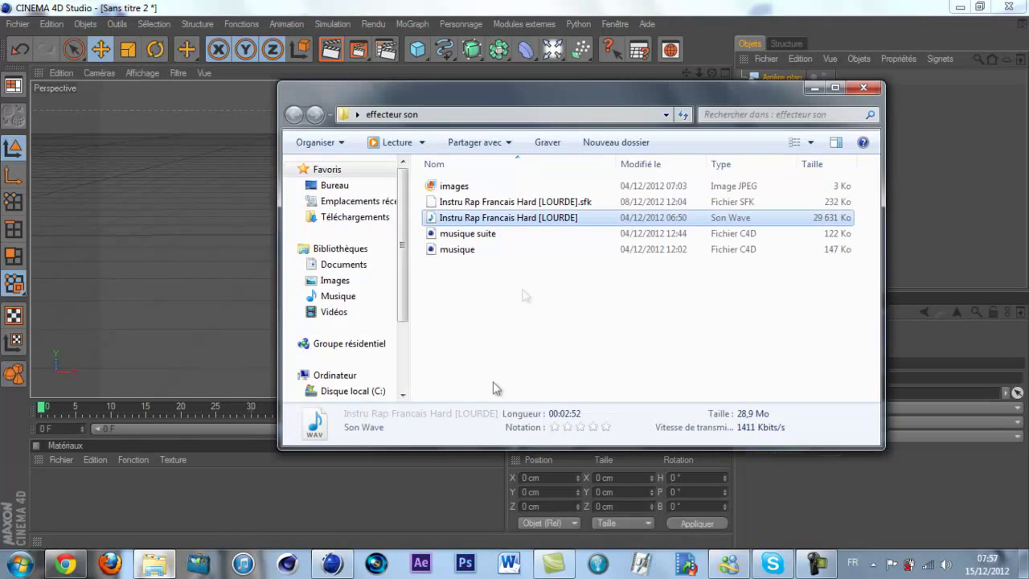
pyautogui.click(493, 187)
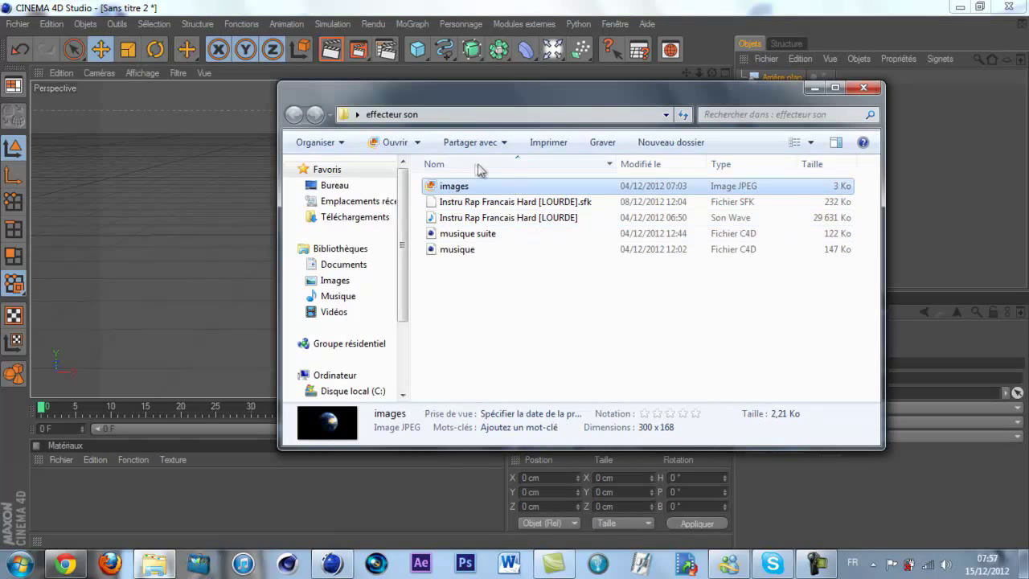
pyautogui.moveTo(458, 195); pyautogui.dragTo(138, 498)
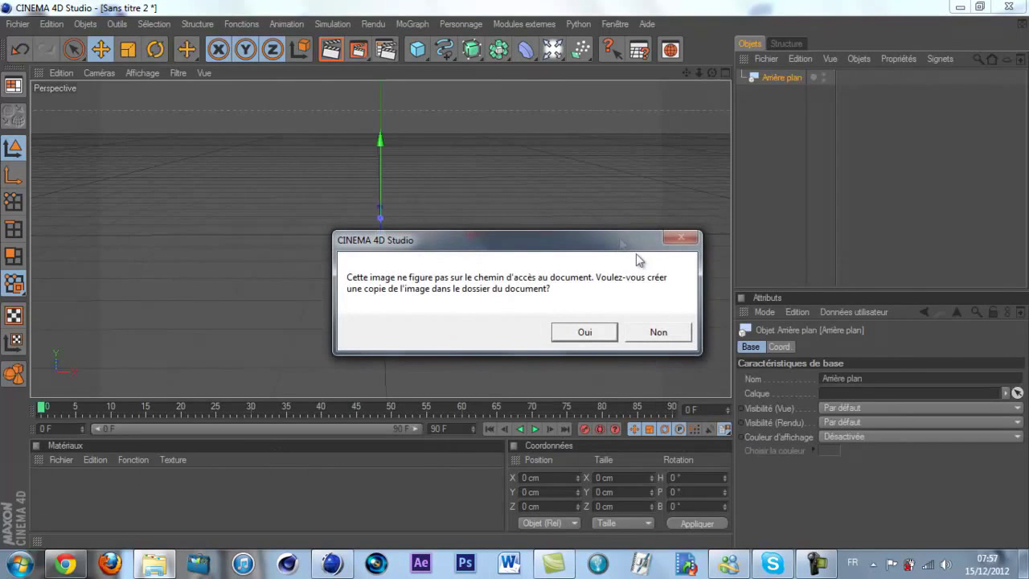
pyautogui.click(679, 329)
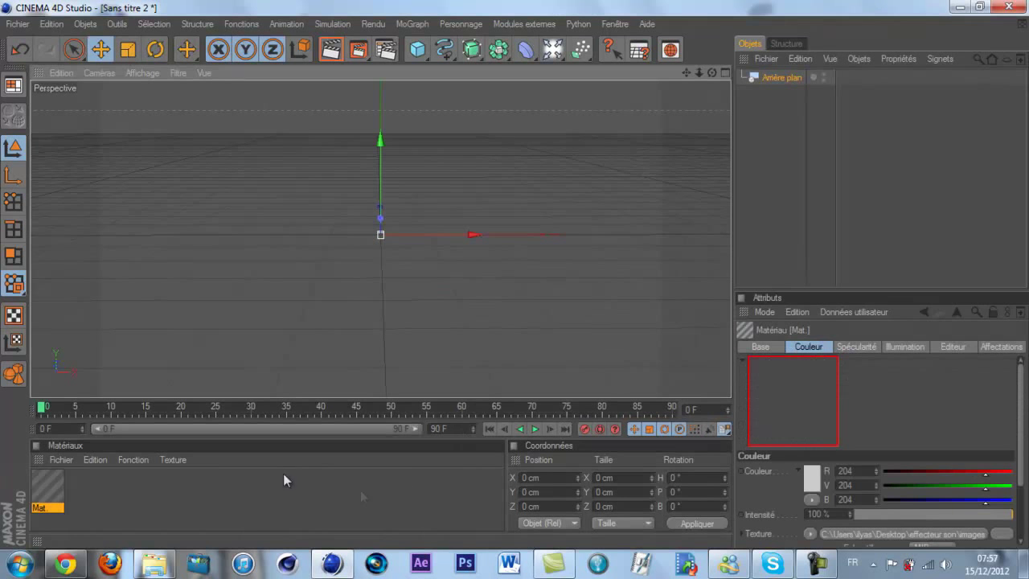
pyautogui.click(49, 490)
pyautogui.moveTo(50, 490); pyautogui.dragTo(813, 80)
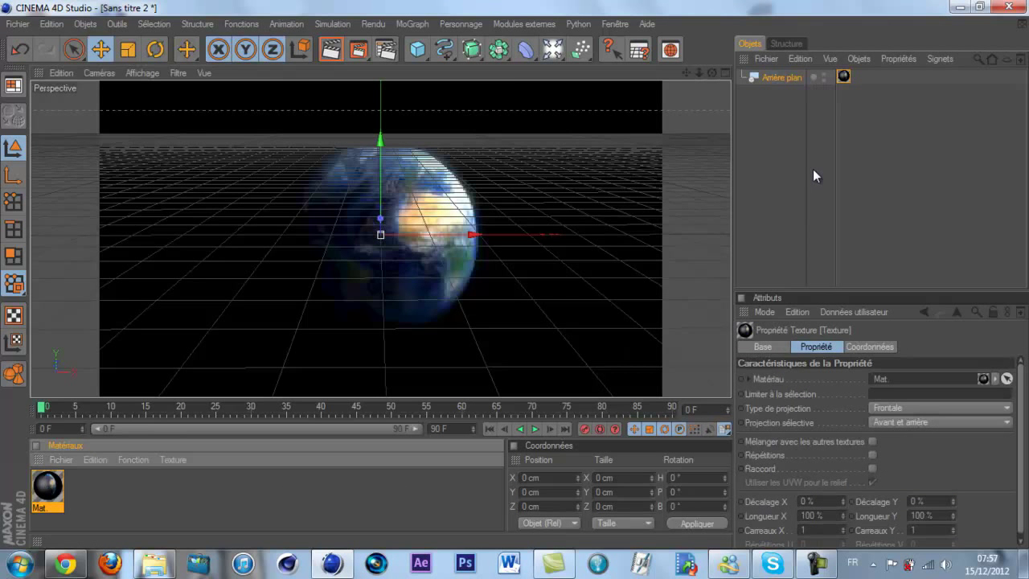
# Render the active view to check the Earth background, and clear the selection
pyautogui.click(330, 51)
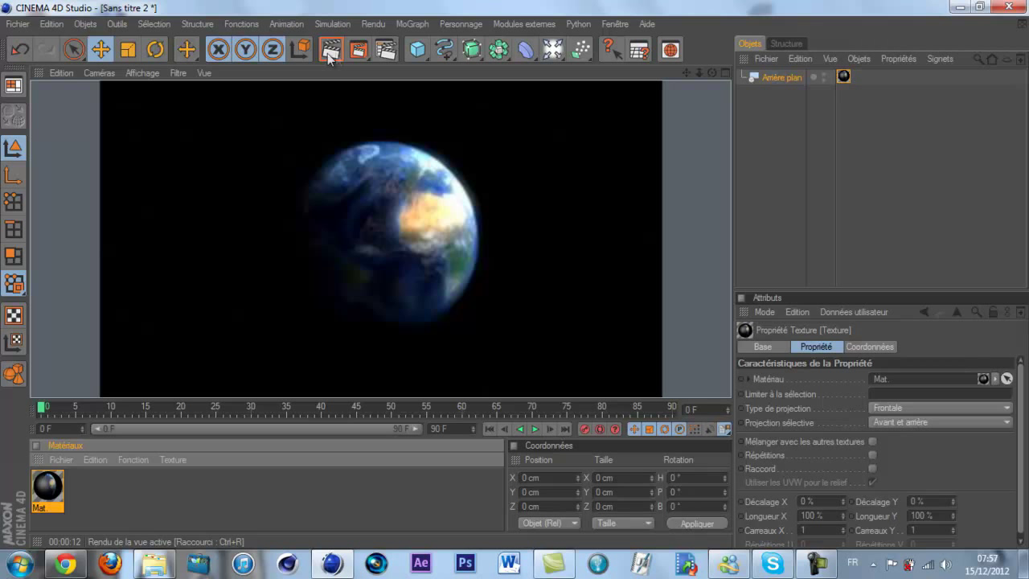
pyautogui.click(872, 152)
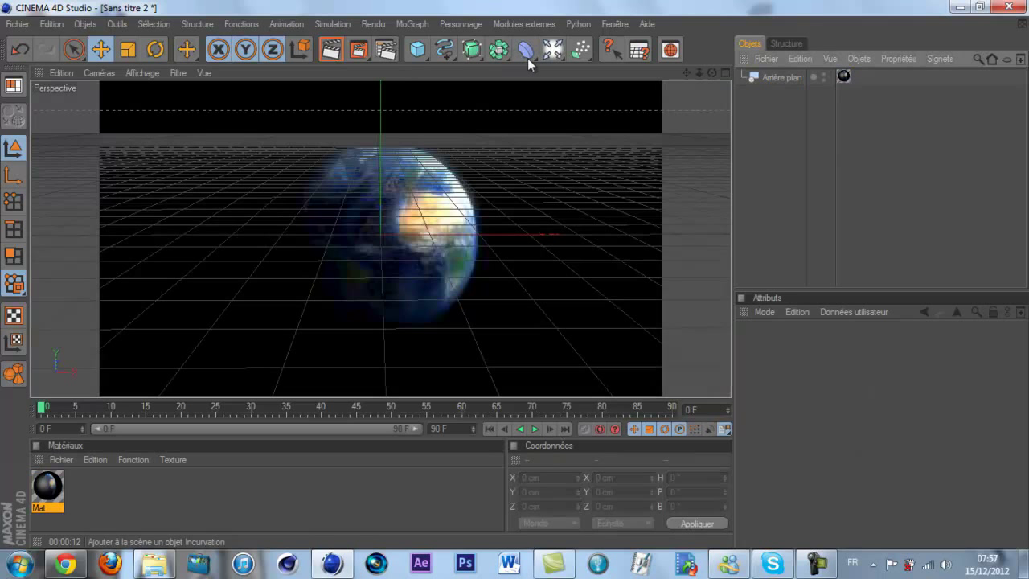
# Add a cube and resize it into a thin upright bar of about 27.5 x 140.3 x 38.3 cm
pyautogui.click(418, 50)
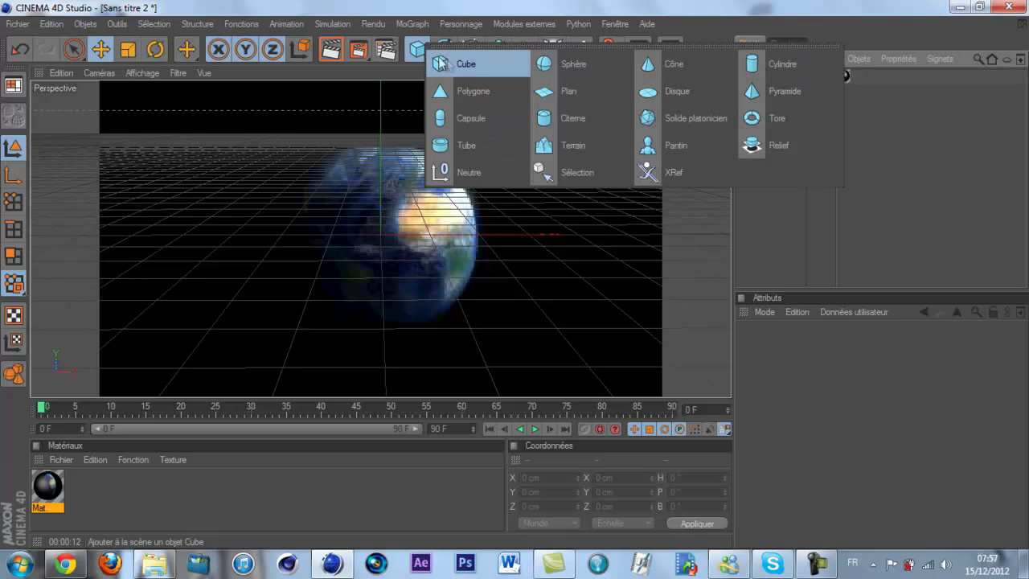
pyautogui.click(457, 63)
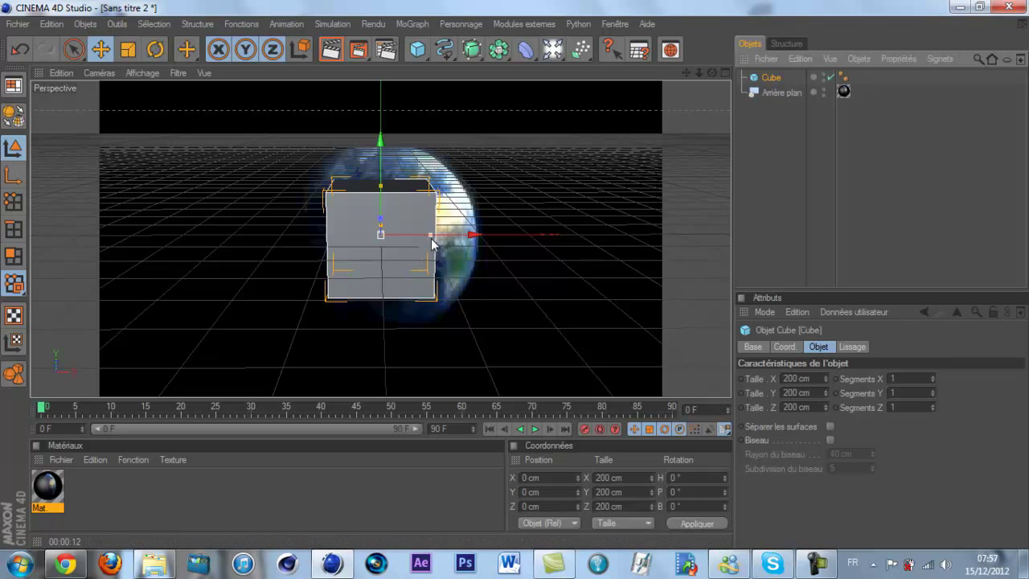
pyautogui.moveTo(432, 241); pyautogui.dragTo(514, 276)
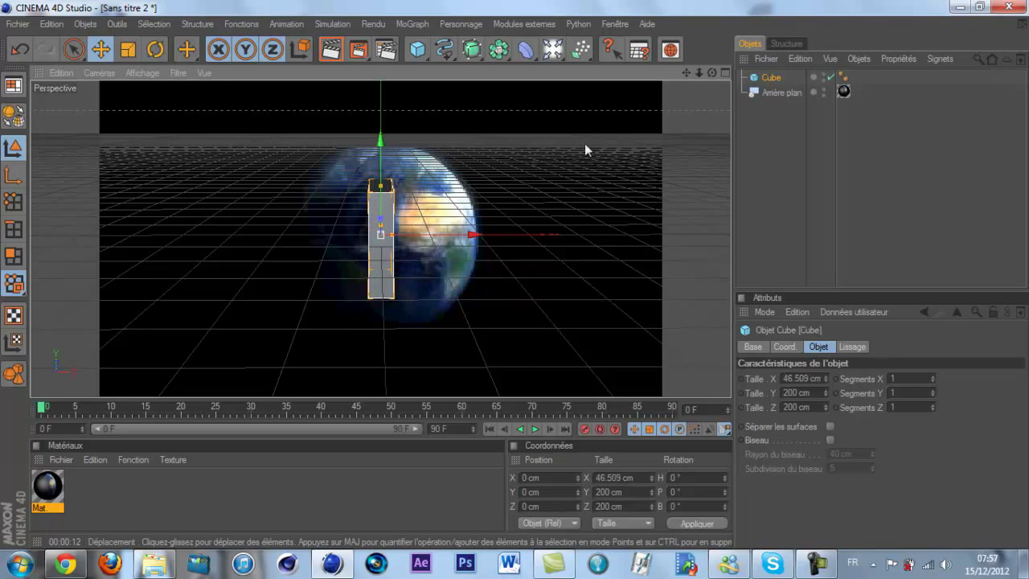
pyautogui.moveTo(710, 76); pyautogui.dragTo(515, 272)
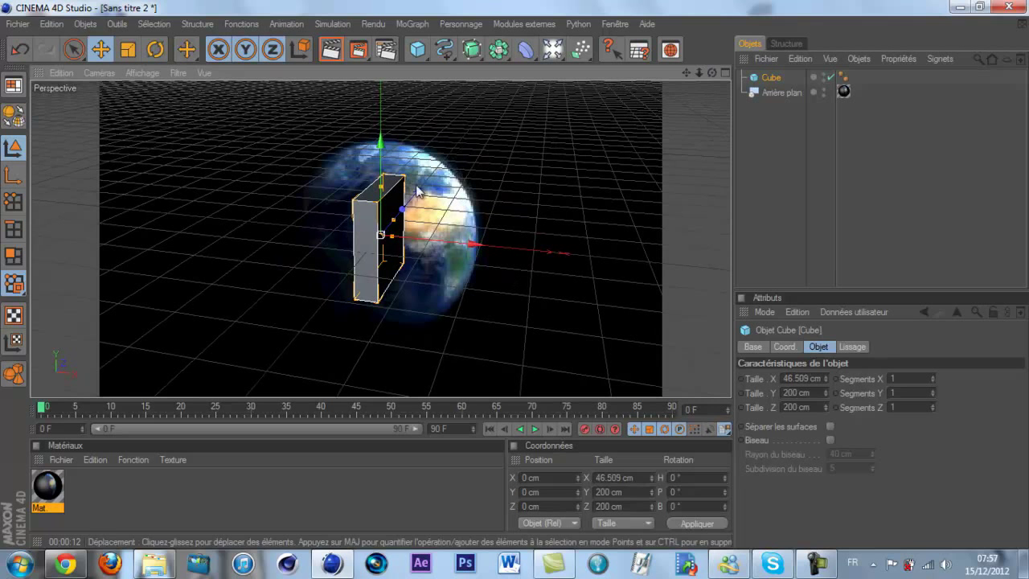
pyautogui.moveTo(395, 221); pyautogui.dragTo(514, 275)
pyautogui.moveTo(392, 237); pyautogui.dragTo(515, 274)
pyautogui.moveTo(381, 191); pyautogui.dragTo(514, 274)
pyautogui.moveTo(386, 234); pyautogui.dragTo(386, 235)
pyautogui.moveTo(711, 73); pyautogui.dragTo(694, 93)
pyautogui.moveTo(387, 234); pyautogui.dragTo(514, 275)
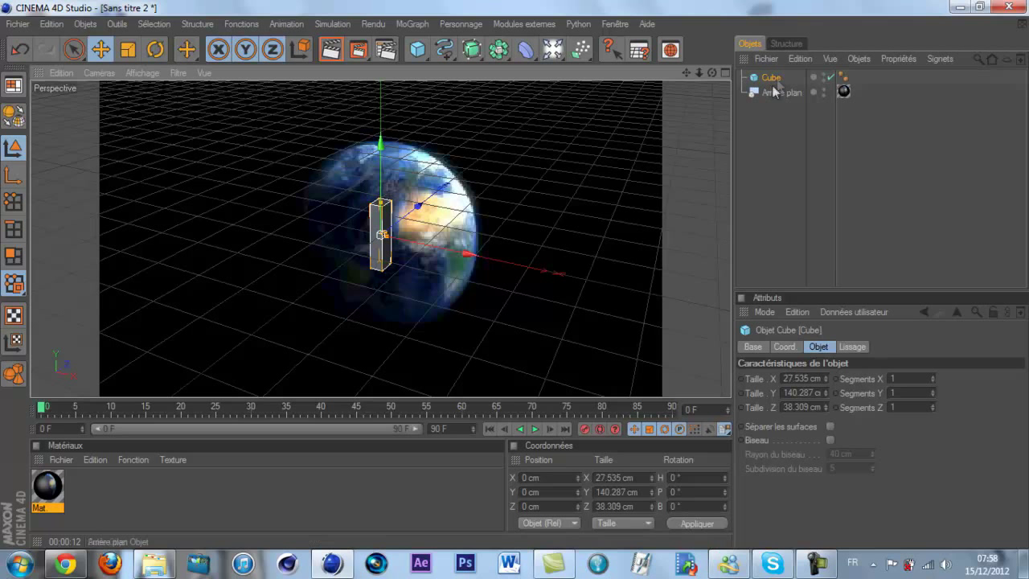
# Add a MoGraph Cloneur and make the cube its child
pyautogui.click(413, 24)
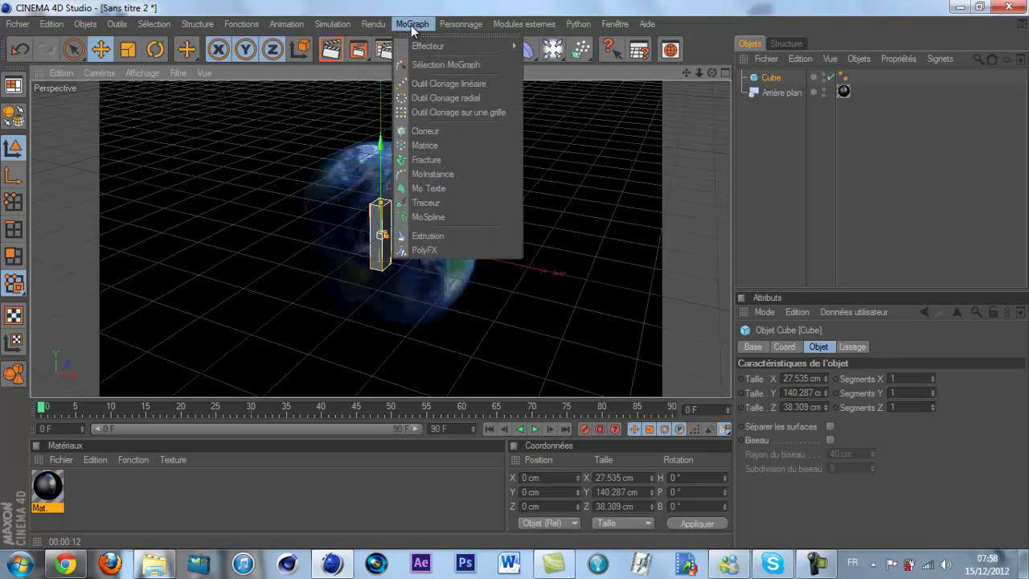
pyautogui.click(441, 132)
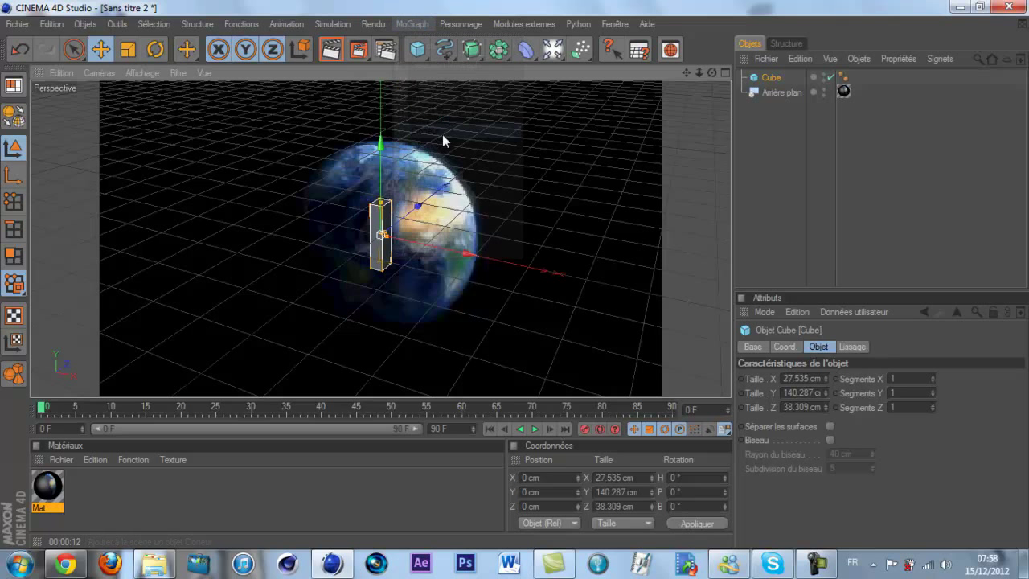
pyautogui.moveTo(771, 98); pyautogui.dragTo(778, 76)
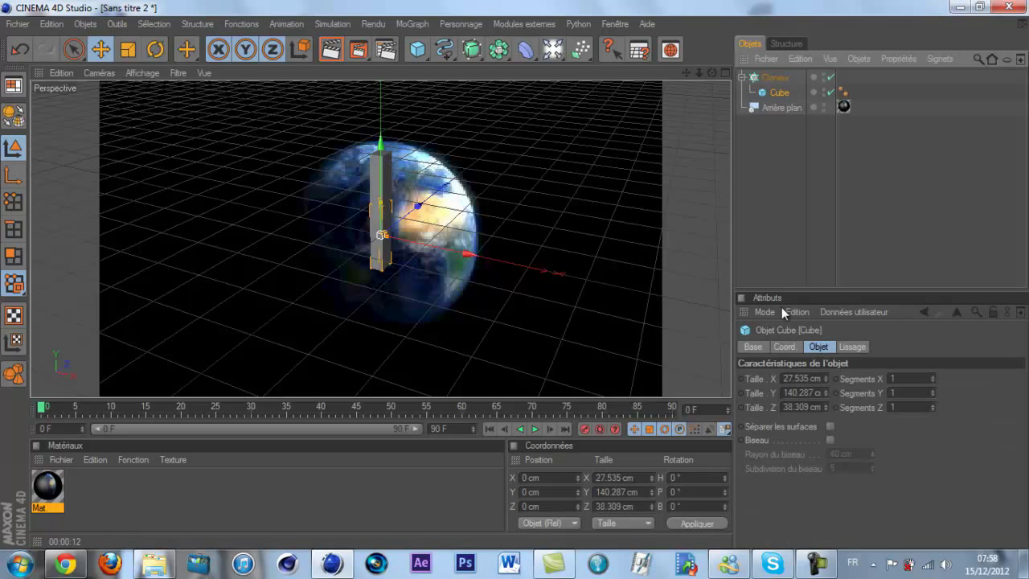
# Switch the Cloneur to Radial mode with a quantity of 5 and a radius of 161 cm
pyautogui.click(777, 78)
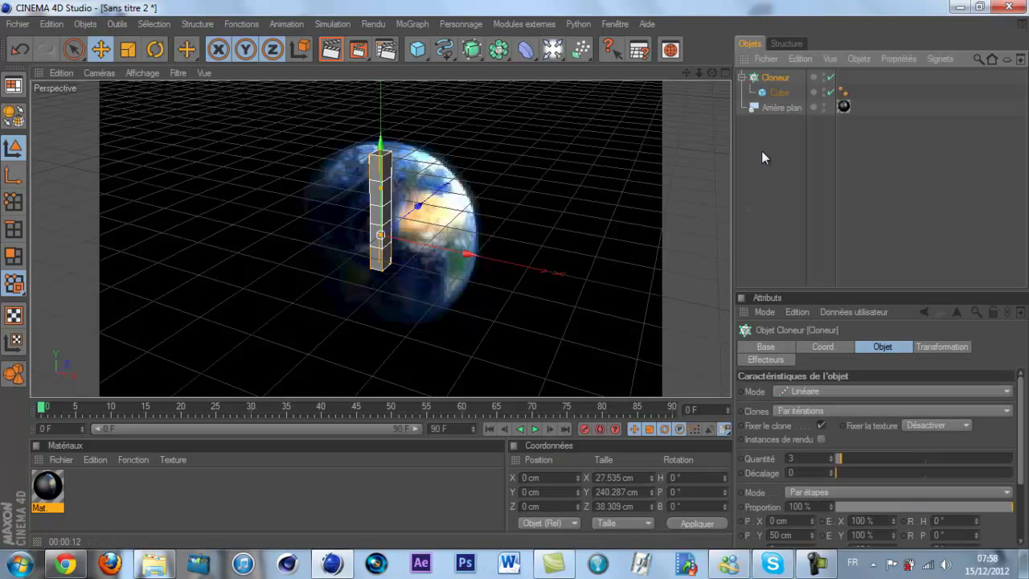
pyautogui.click(835, 392)
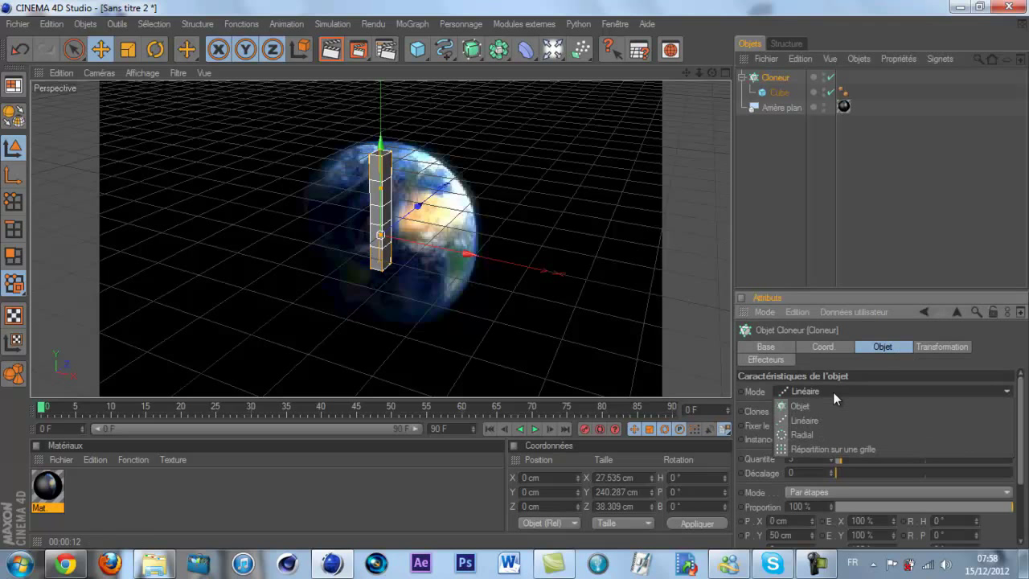
pyautogui.click(824, 437)
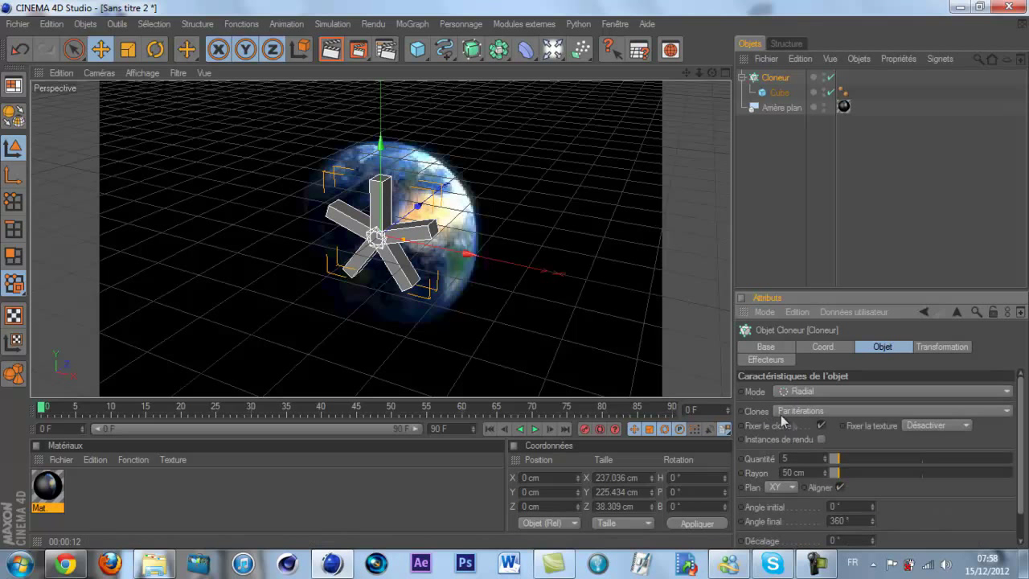
pyautogui.moveTo(841, 459)
pyautogui.mouseDown()
pyautogui.moveTo(894, 460)
pyautogui.moveTo(831, 461)
pyautogui.moveTo(841, 465)
pyautogui.mouseUp()
pyautogui.moveTo(838, 474); pyautogui.dragTo(860, 471)
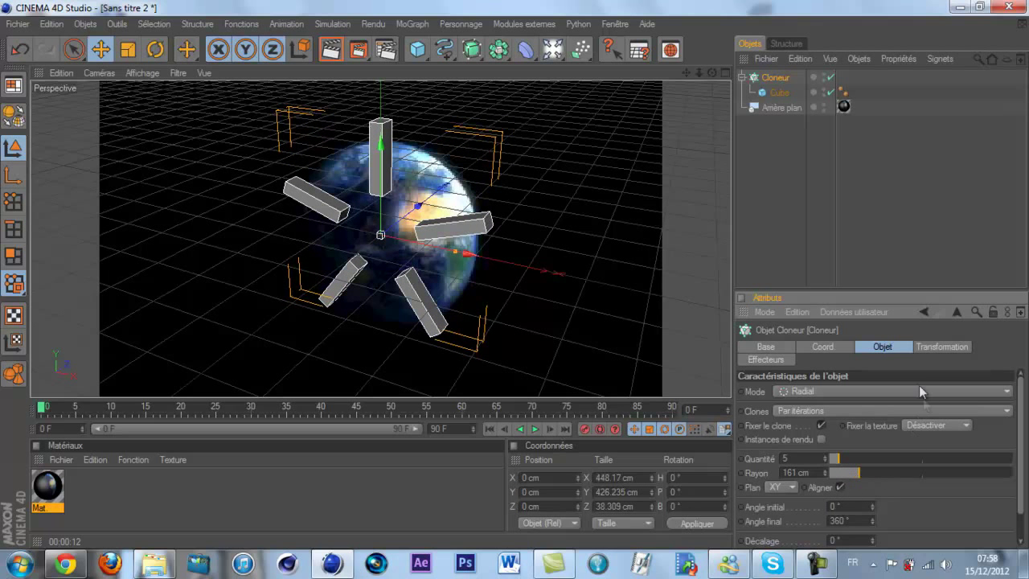
# Enlarge the Attributs manager in height and width to fit all the Cloneur's object settings
pyautogui.moveTo(827, 293); pyautogui.dragTo(829, 232)
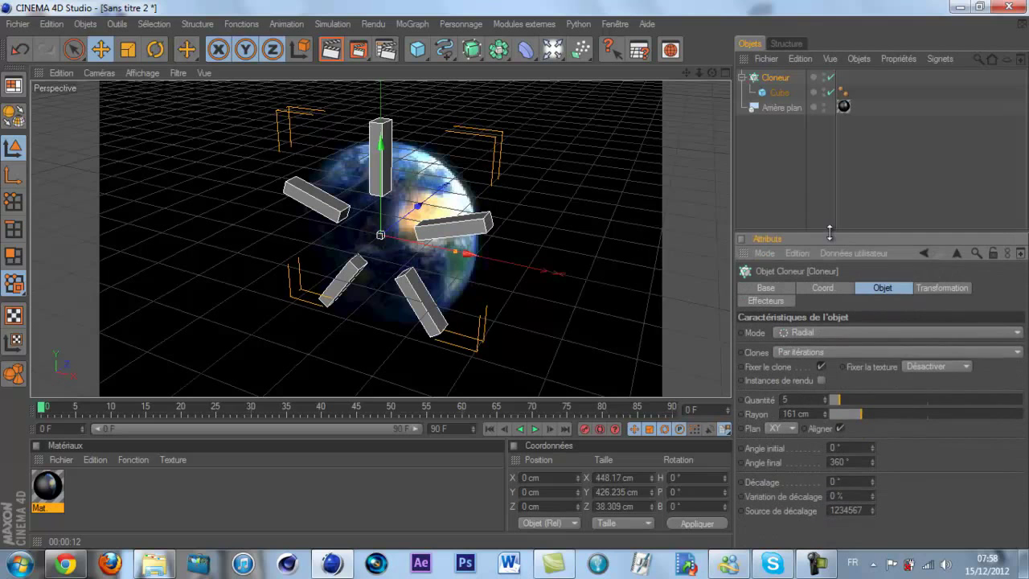
pyautogui.moveTo(731, 263); pyautogui.dragTo(595, 283)
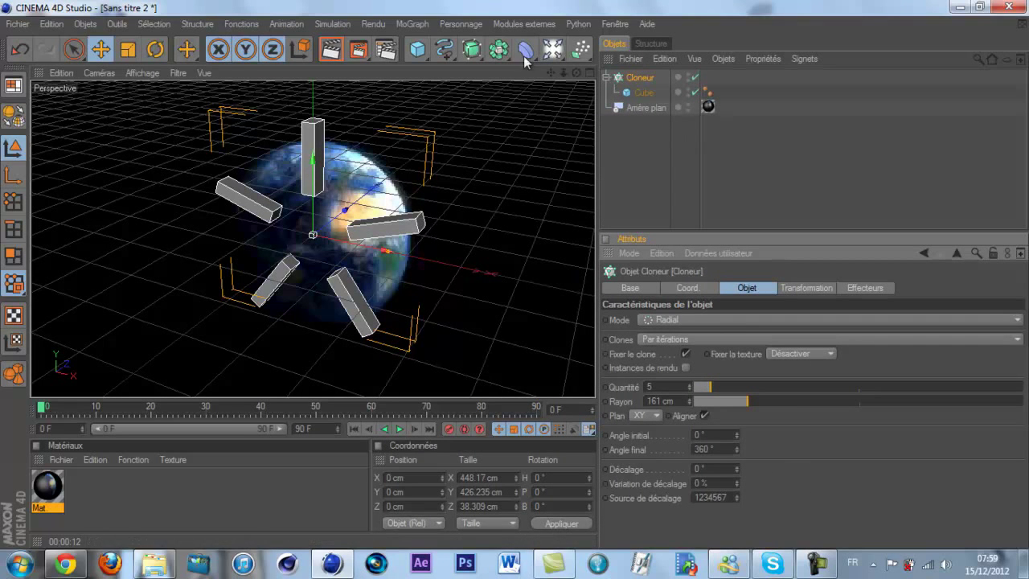
# Add a MoGraph Effecteur Audio to the selected Cloneur
pyautogui.moveTo(577, 76); pyautogui.dragTo(515, 275)
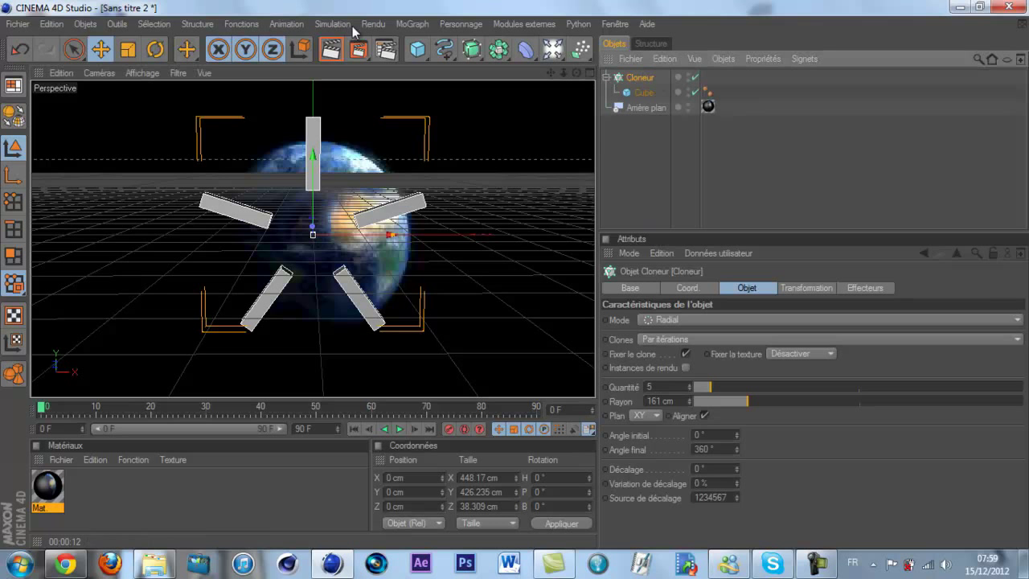
pyautogui.click(414, 25)
pyautogui.moveTo(426, 50)
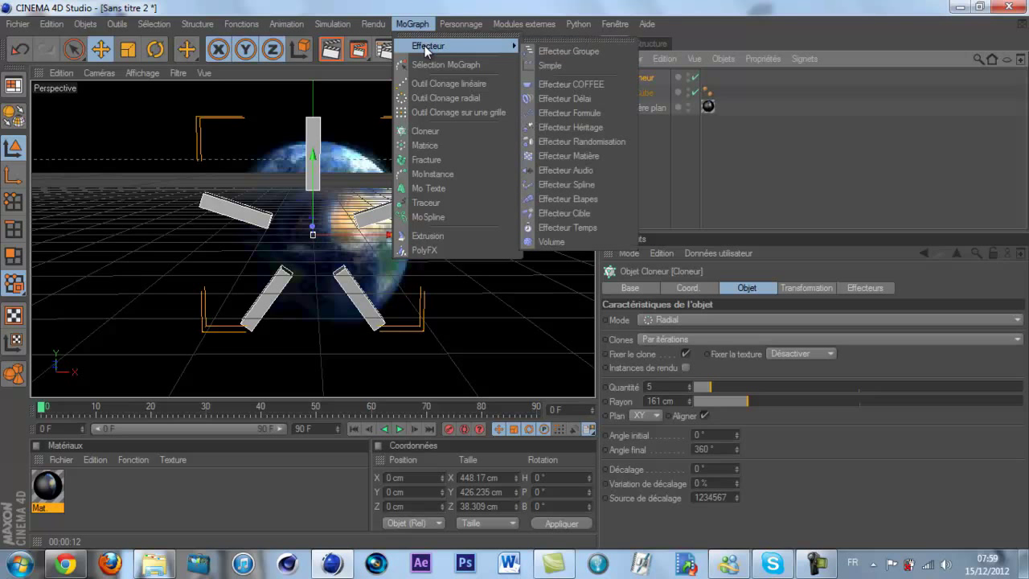
pyautogui.click(585, 170)
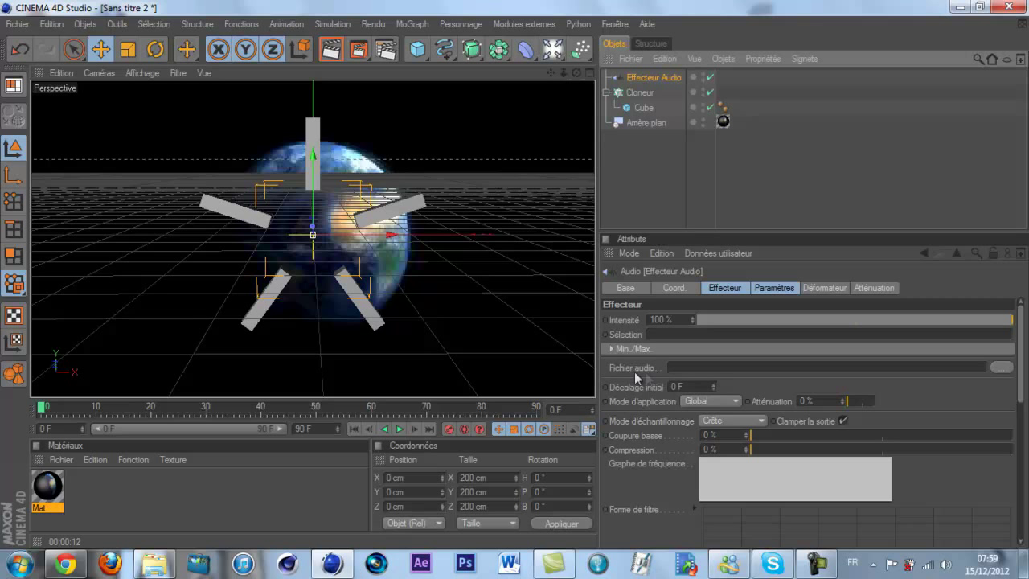
# Load the Wave file Instru Rap Francais Hard [LOURDE] from the effecteur son folder as the effector's audio file
pyautogui.click(1001, 368)
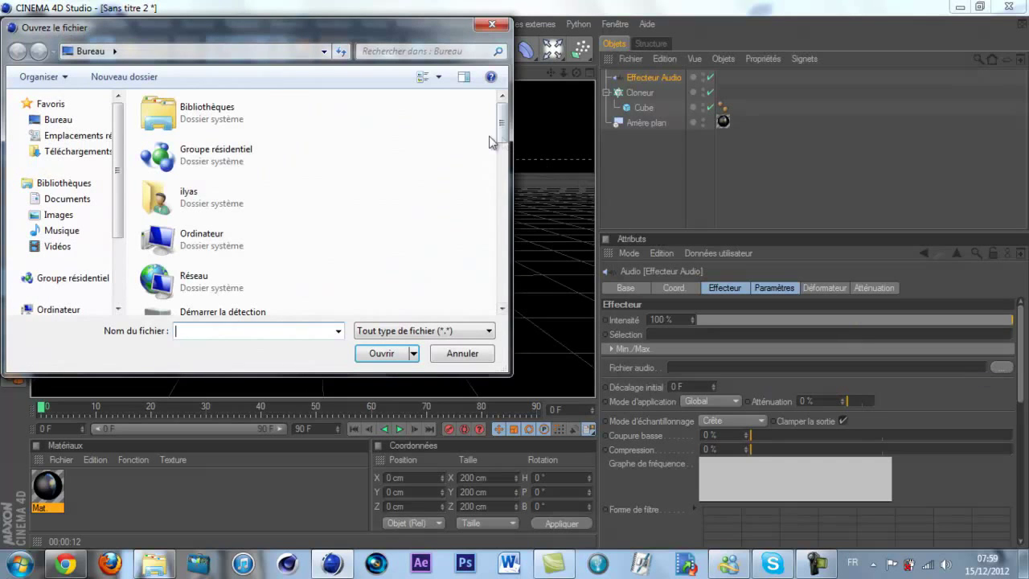
pyautogui.moveTo(501, 125); pyautogui.dragTo(503, 186)
pyautogui.doubleClick(199, 148)
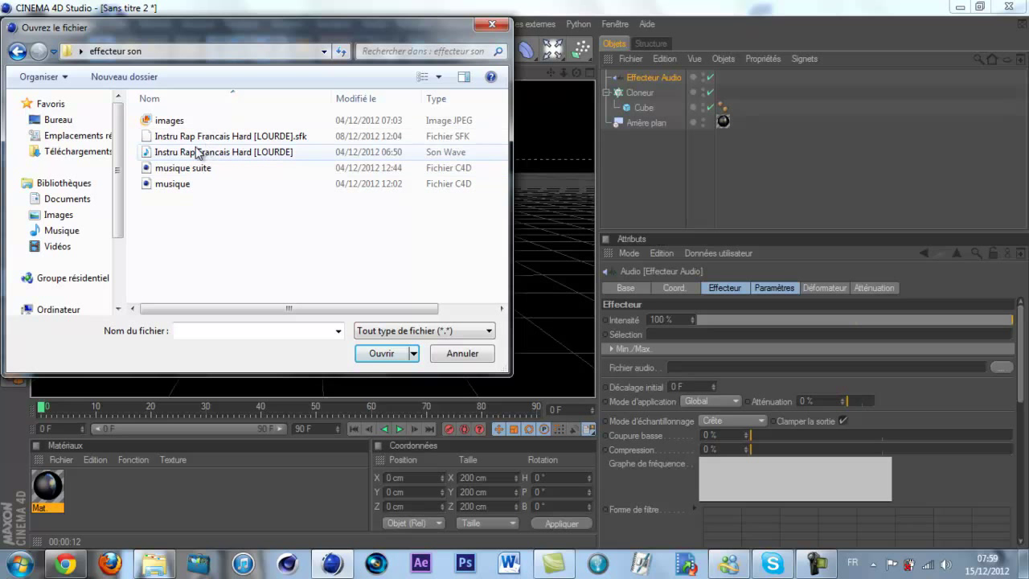
pyautogui.click(211, 156)
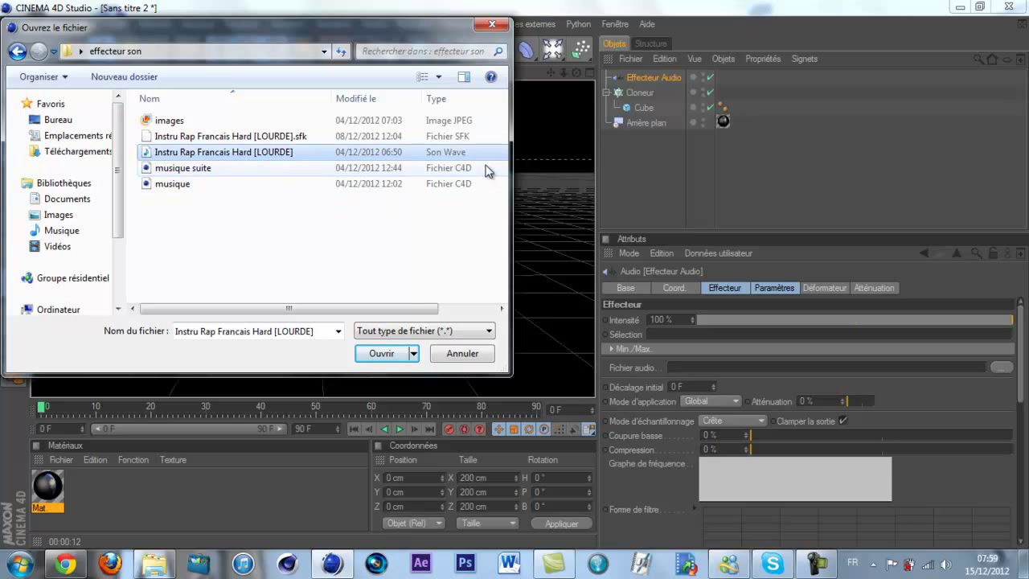
pyautogui.click(395, 354)
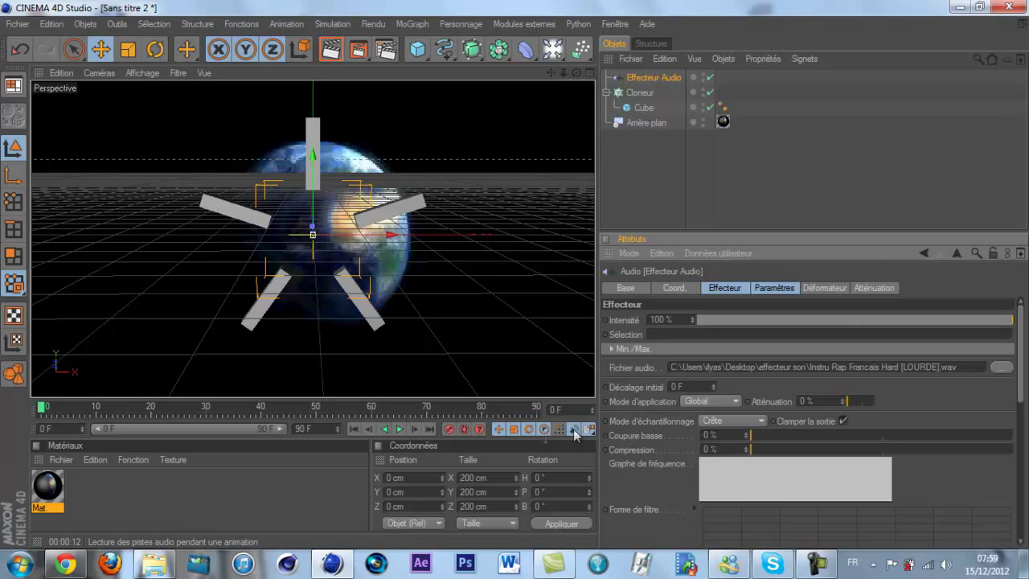
# Play the animation and replay it from the start to check how the clones react to the music
pyautogui.click(400, 428)
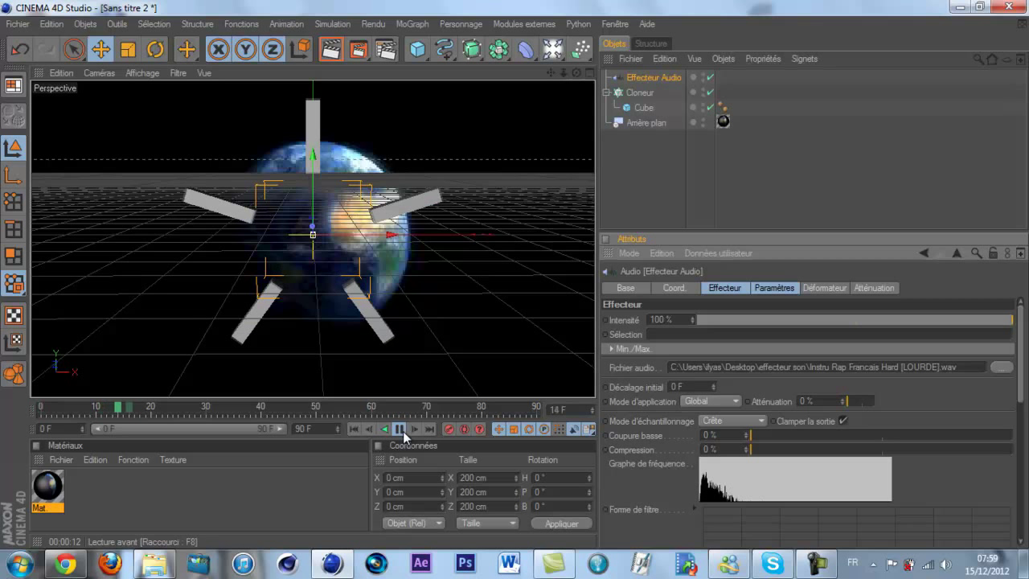
pyautogui.click(399, 429)
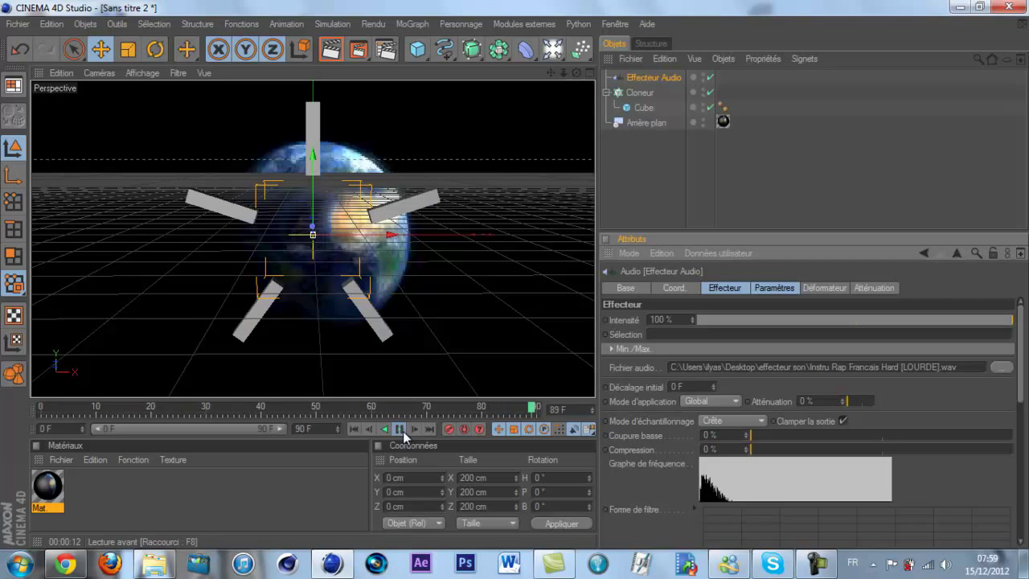
pyautogui.click(353, 431)
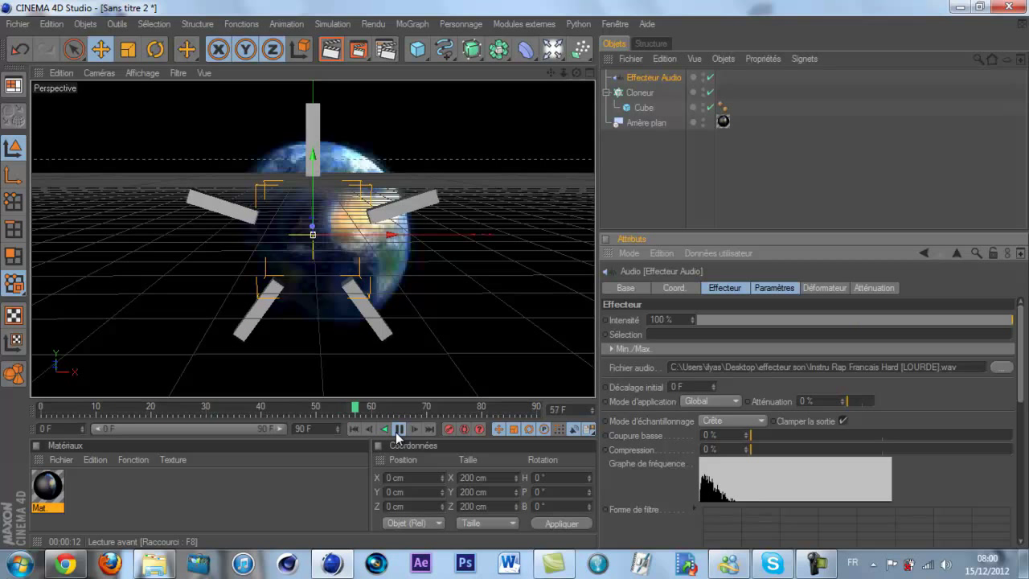
pyautogui.click(398, 430)
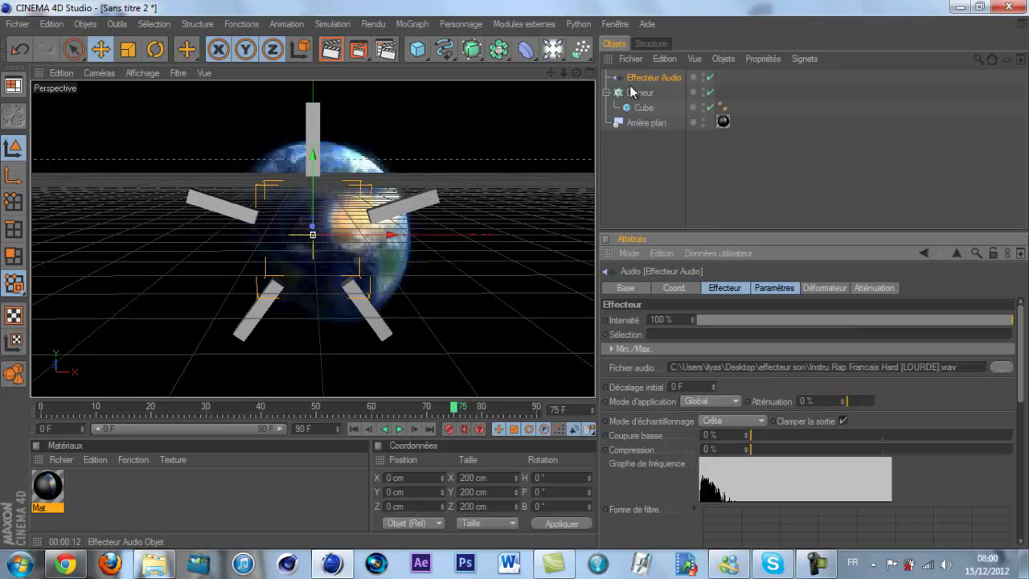
# Set the Effecteur Audio's intensity to 300 %
pyautogui.doubleClick(679, 320)
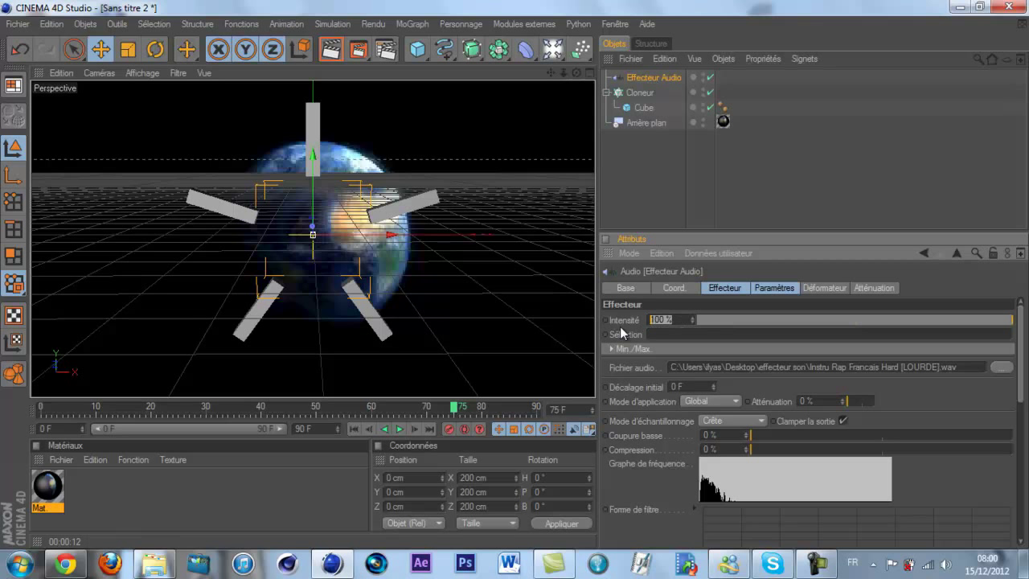
pyautogui.write('300')
pyautogui.press('Return')
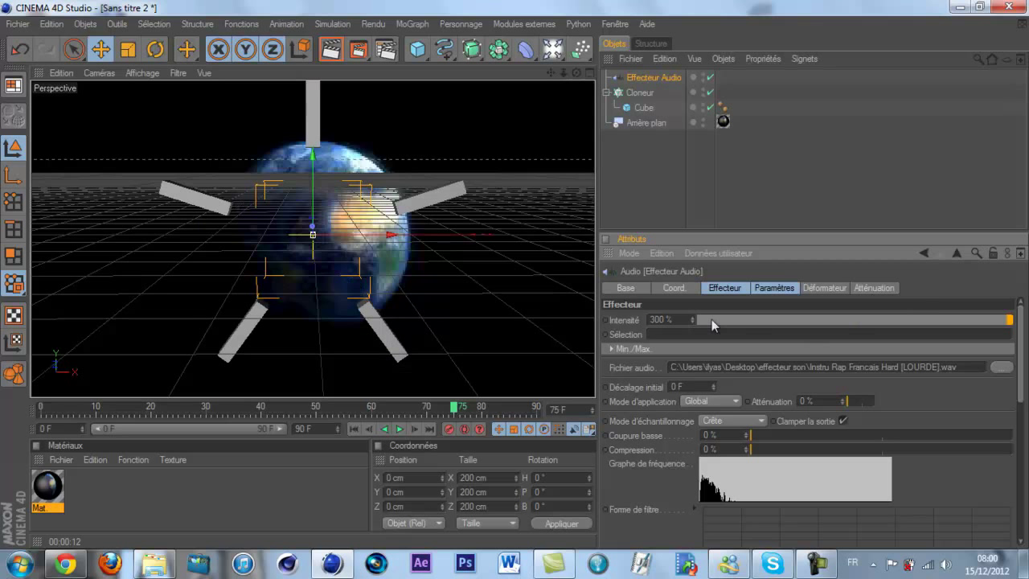
# Reduce the Cloneur's radius to 76 cm and play the animation from frame 0 to check the movement
pyautogui.click(639, 96)
pyautogui.moveTo(747, 399); pyautogui.dragTo(718, 398)
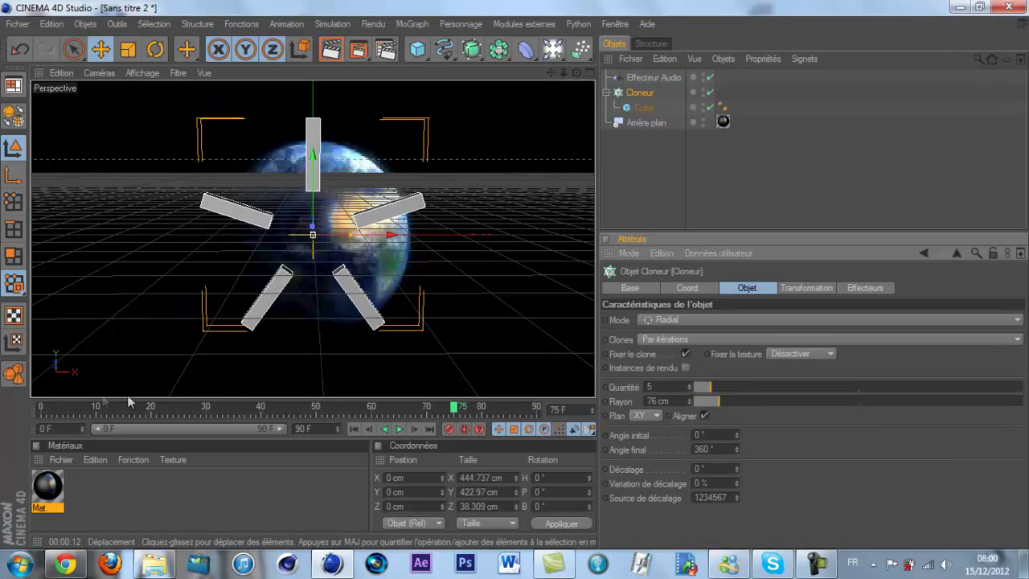
pyautogui.click(44, 406)
pyautogui.click(401, 429)
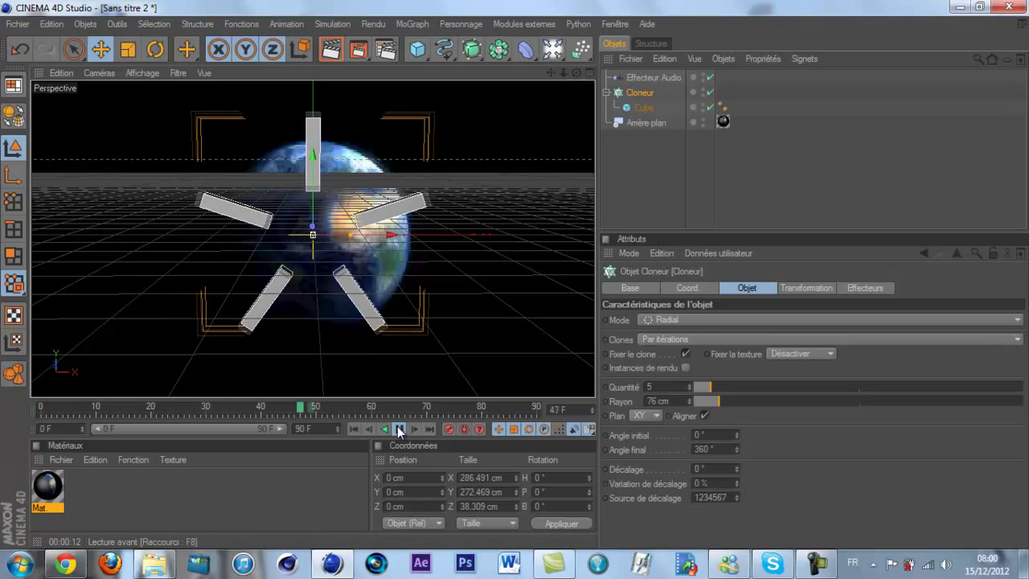
pyautogui.click(400, 429)
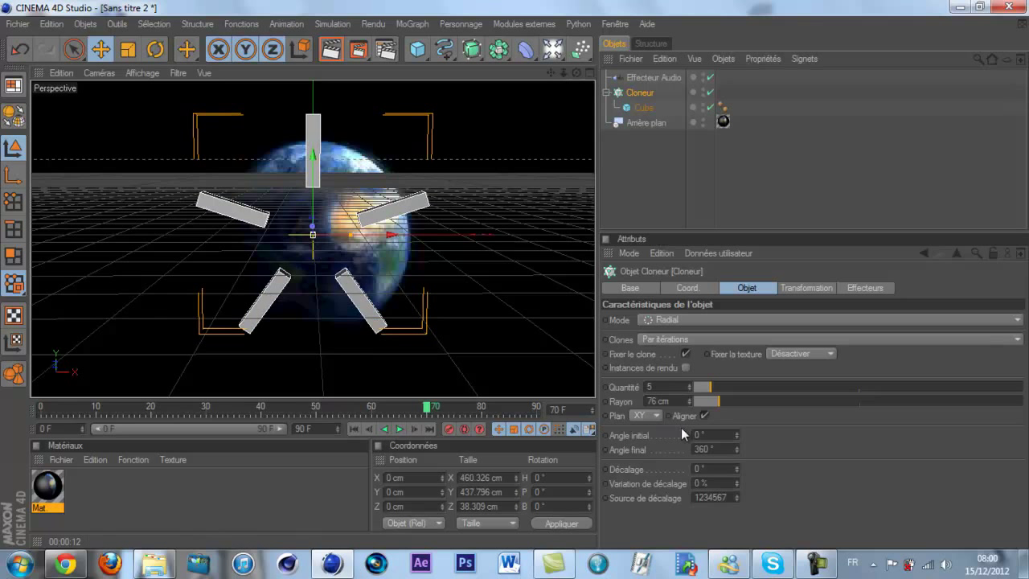
# Keyframe the Cloneur's Quantité with a value of 5 at frame 0 and 16 at frame 80
pyautogui.click(41, 410)
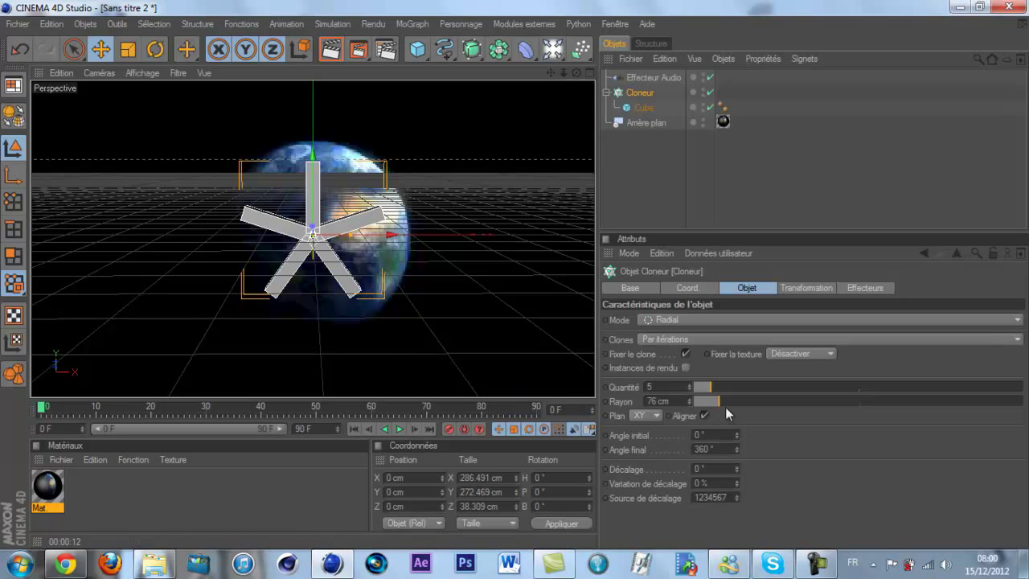
pyautogui.keyDown('ctrl'); pyautogui.click(606, 388); pyautogui.keyUp('ctrl')
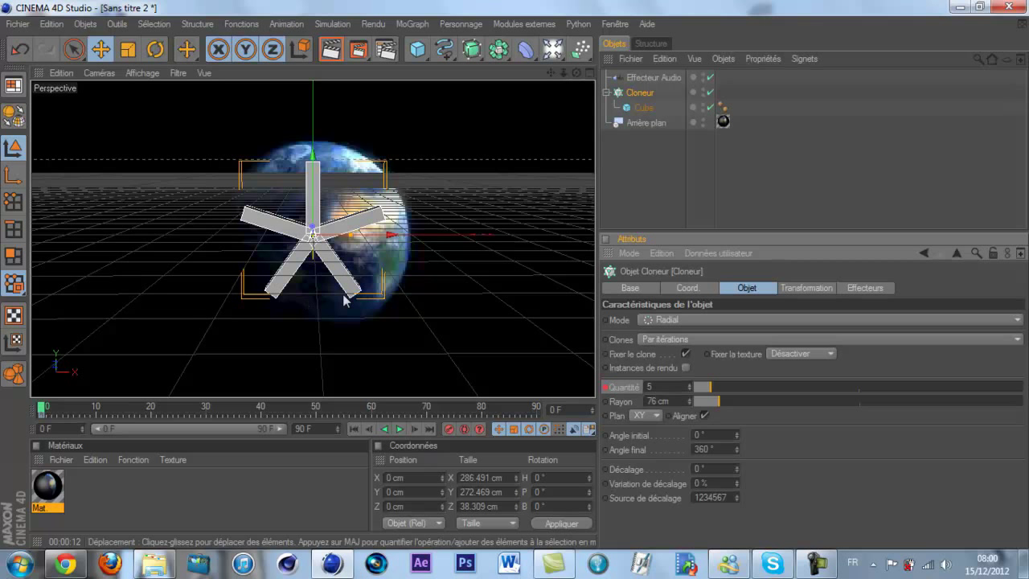
pyautogui.click(482, 408)
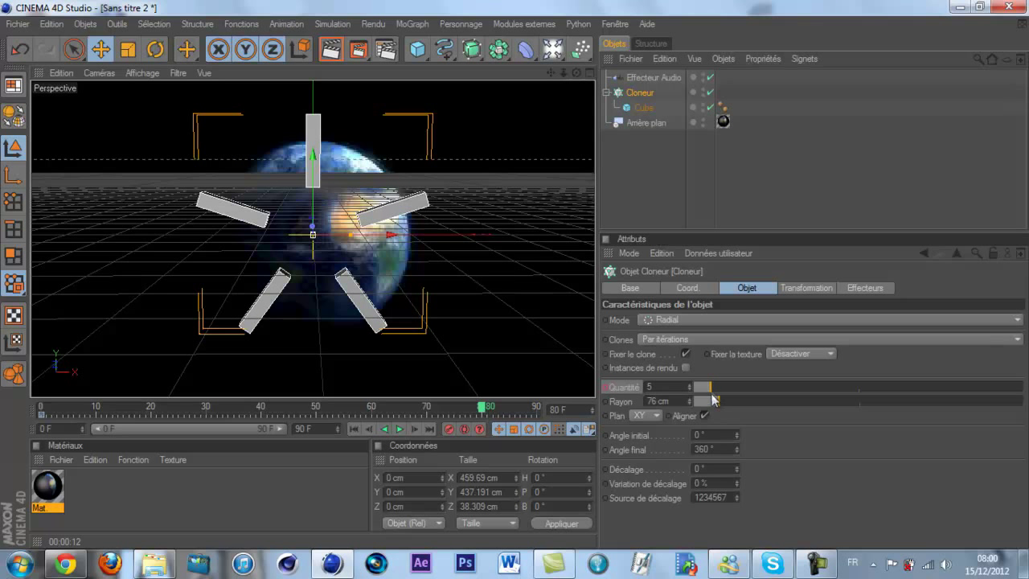
pyautogui.moveTo(709, 388); pyautogui.dragTo(631, 396)
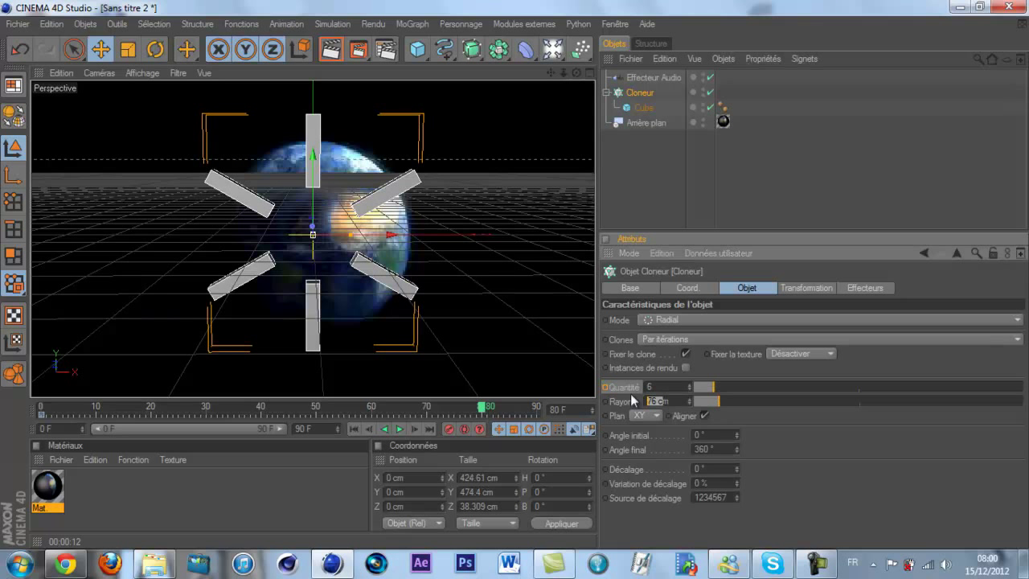
pyautogui.click(667, 389)
pyautogui.write('16')
pyautogui.press('Return')
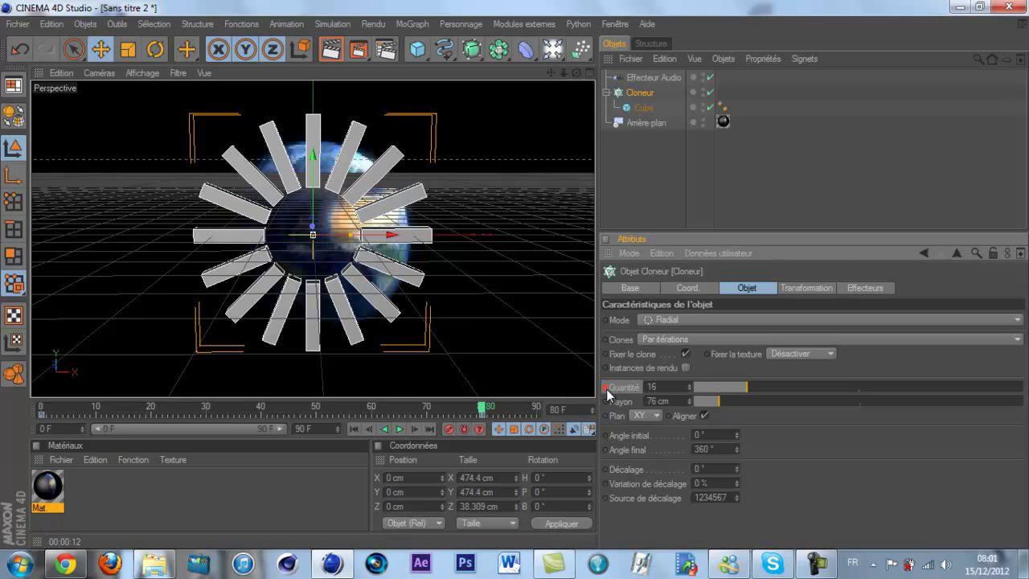
# Play the animation from frame 0 to check how the number of clones increases
pyautogui.click(42, 409)
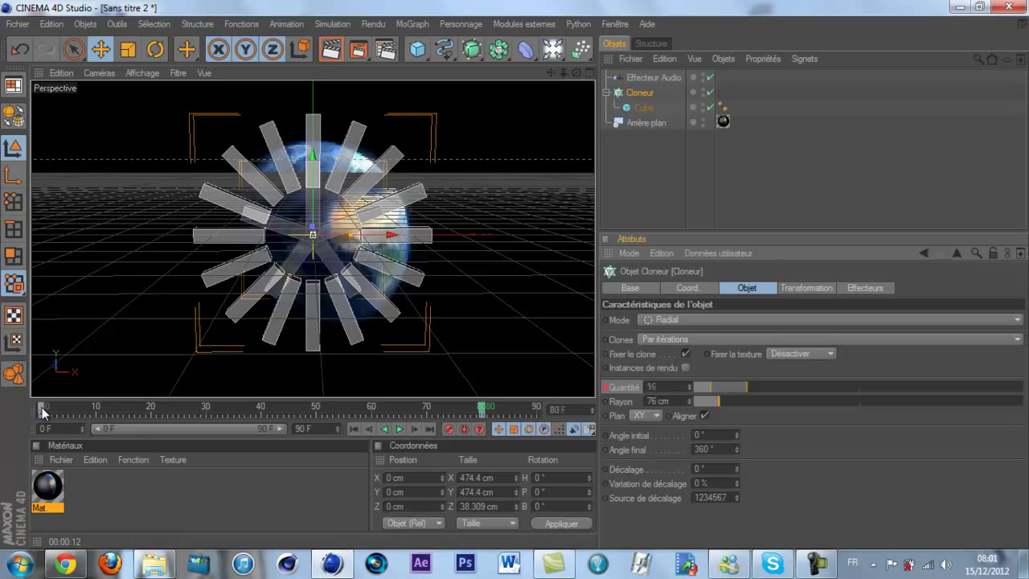
pyautogui.click(399, 429)
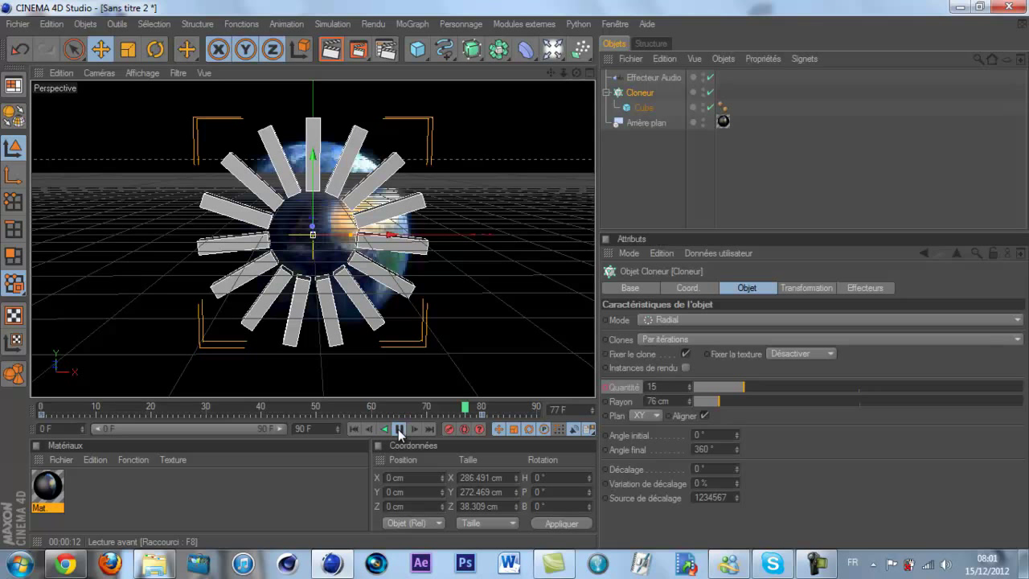
pyautogui.click(399, 431)
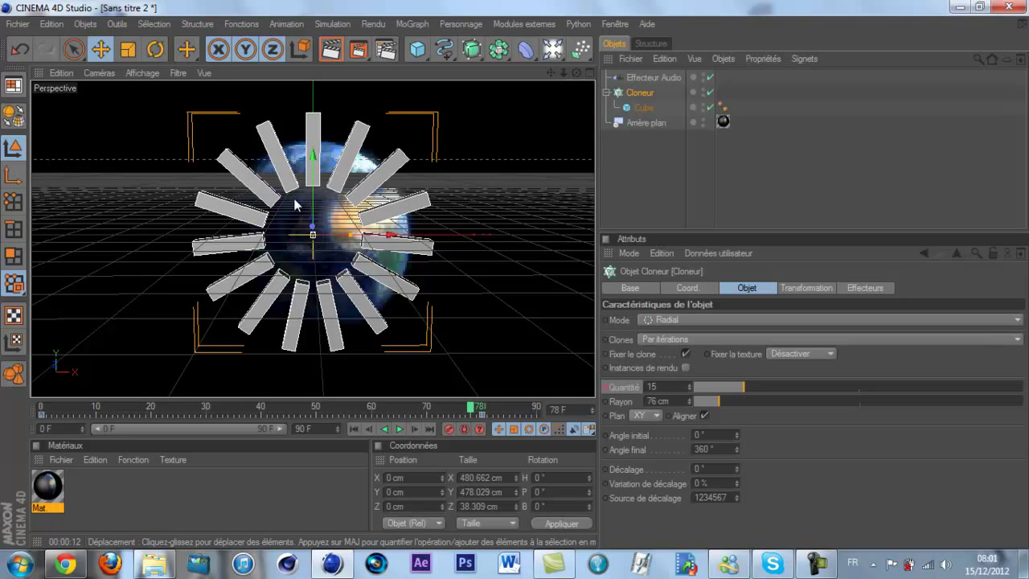
# Extend the animation to 300 frames with the visible range ending at frame 194, and move the second Quantité key to frame 180
pyautogui.click(332, 430)
pyautogui.write('300')
pyautogui.click(332, 480)
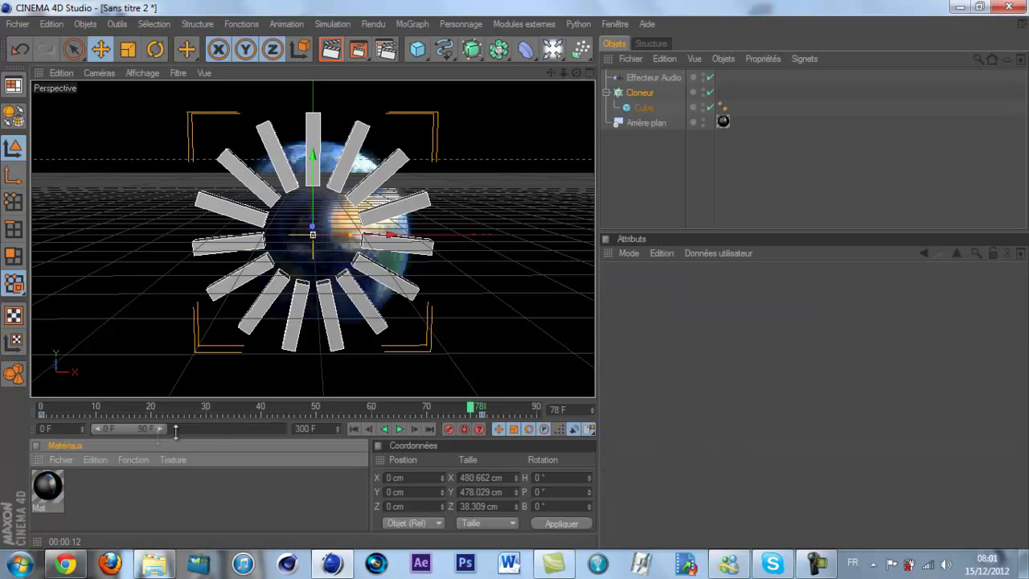
pyautogui.moveTo(164, 431); pyautogui.dragTo(501, 415)
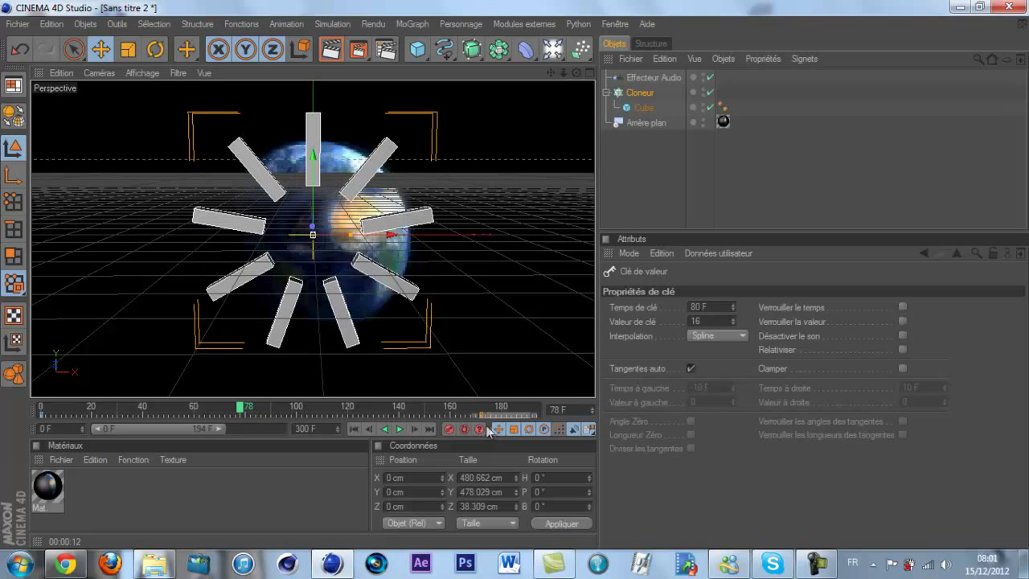
# Play the lengthened animation from the start and check the clones just past the last Quantité key at frame 181
pyautogui.click(354, 428)
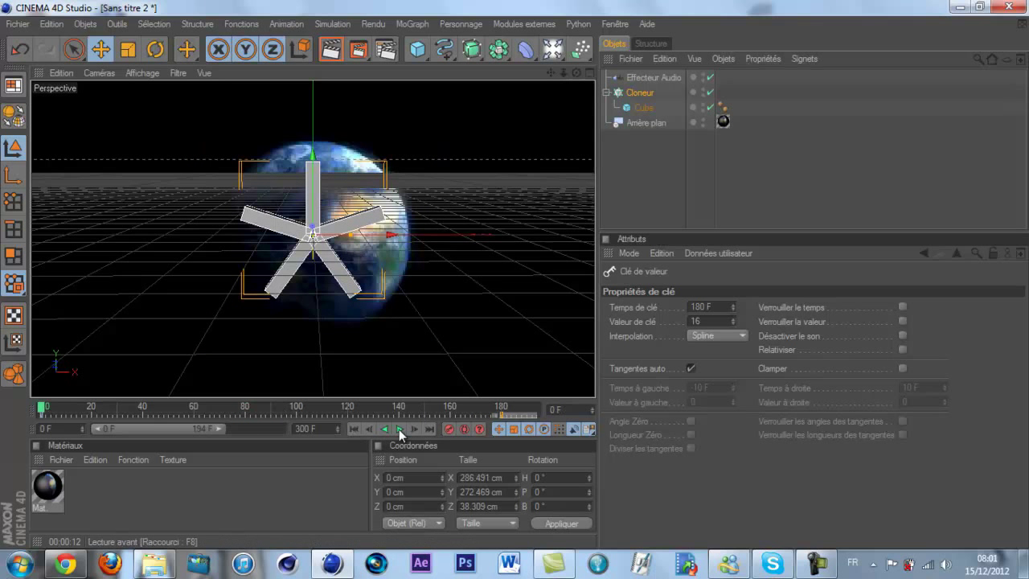
pyautogui.click(399, 429)
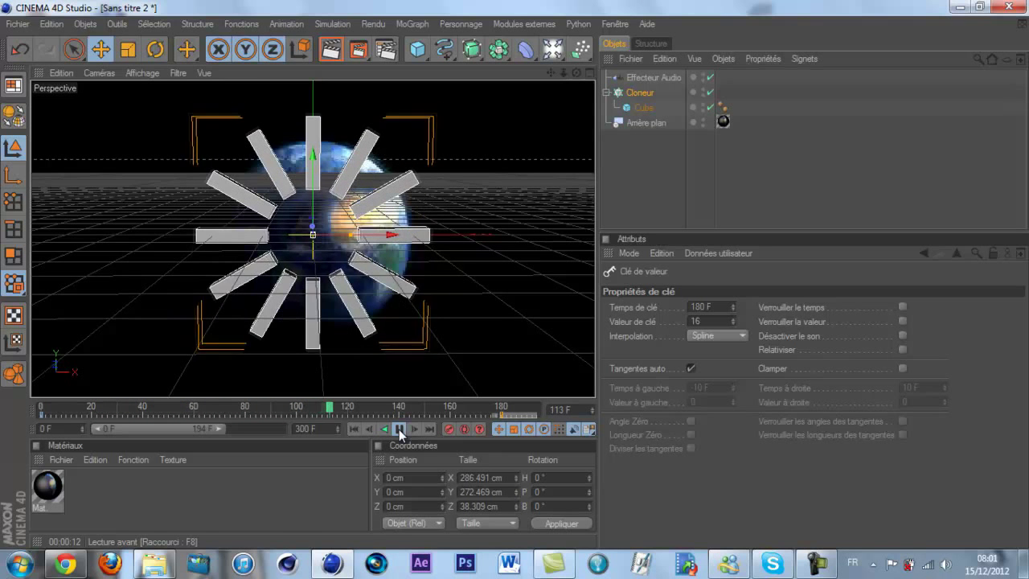
pyautogui.click(400, 429)
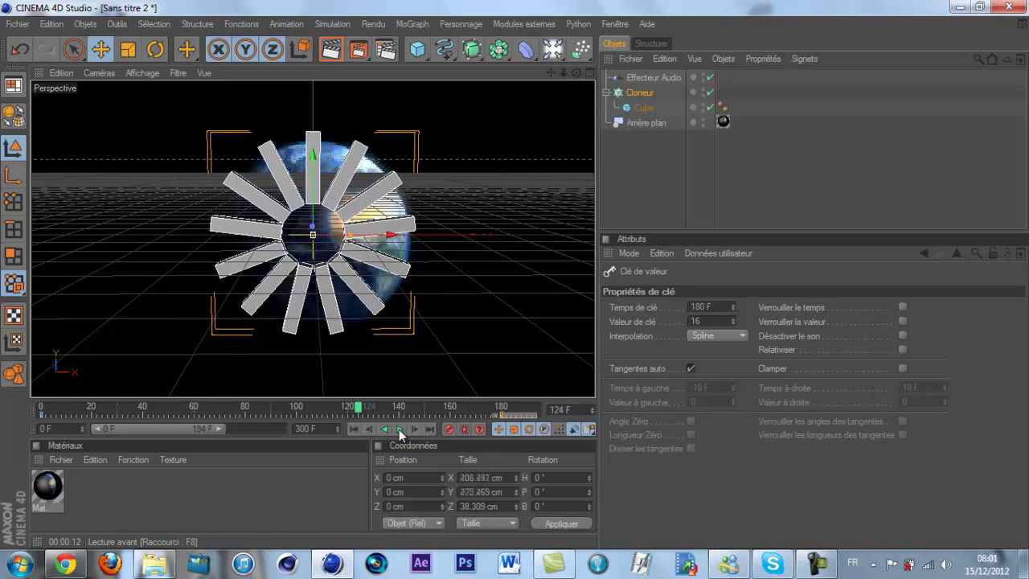
pyautogui.click(503, 409)
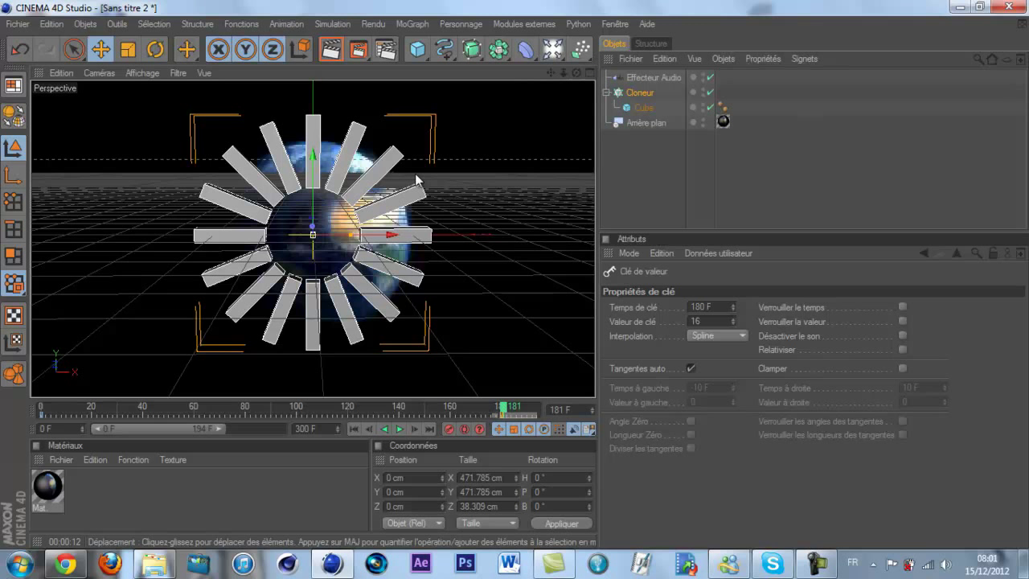
# Add a Caméra to the scene at frame 0 and look through it in the perspective view
pyautogui.click(46, 410)
pyautogui.moveTo(45, 413); pyautogui.dragTo(32, 415)
pyautogui.click(550, 52)
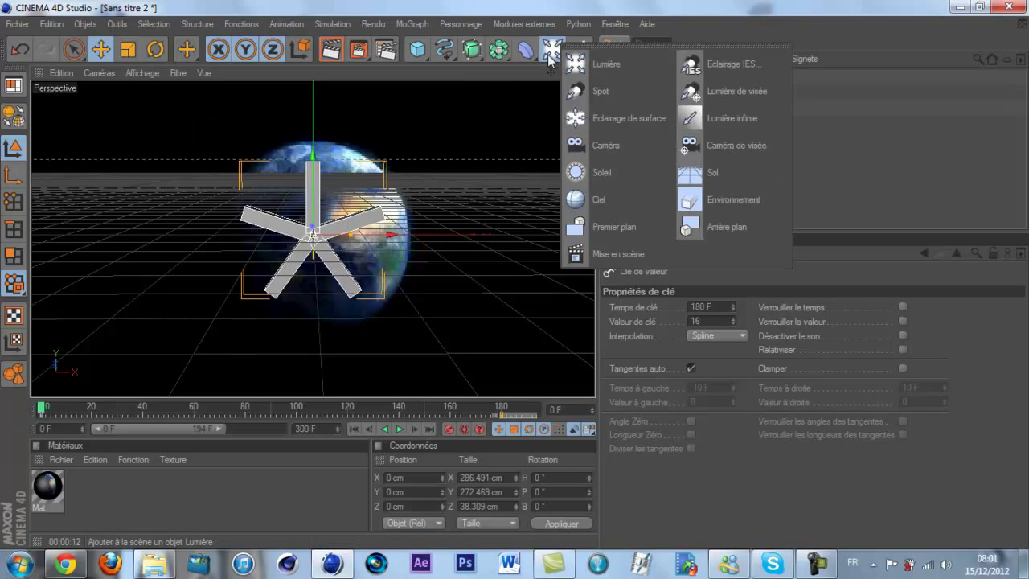
pyautogui.click(622, 146)
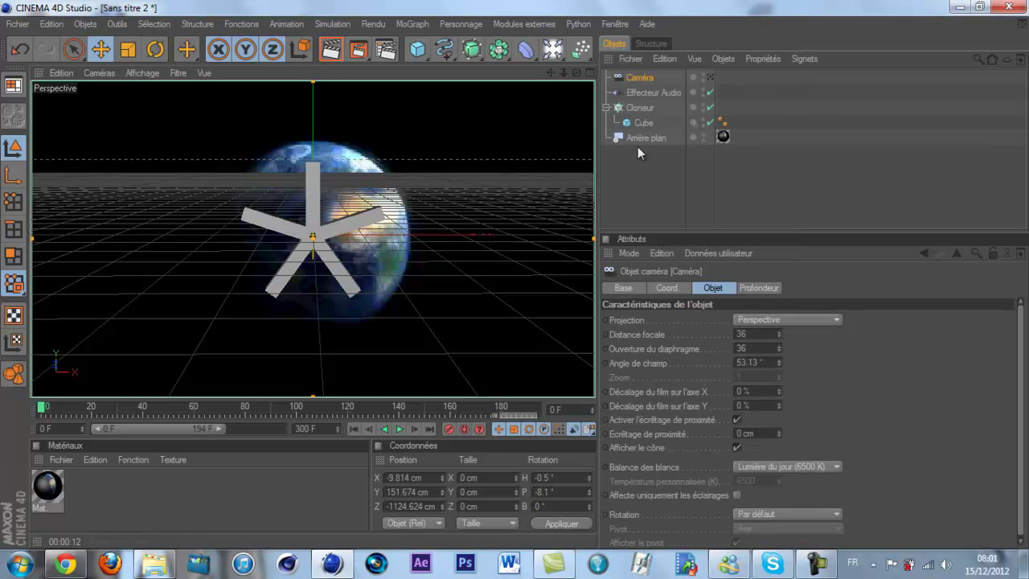
pyautogui.click(711, 78)
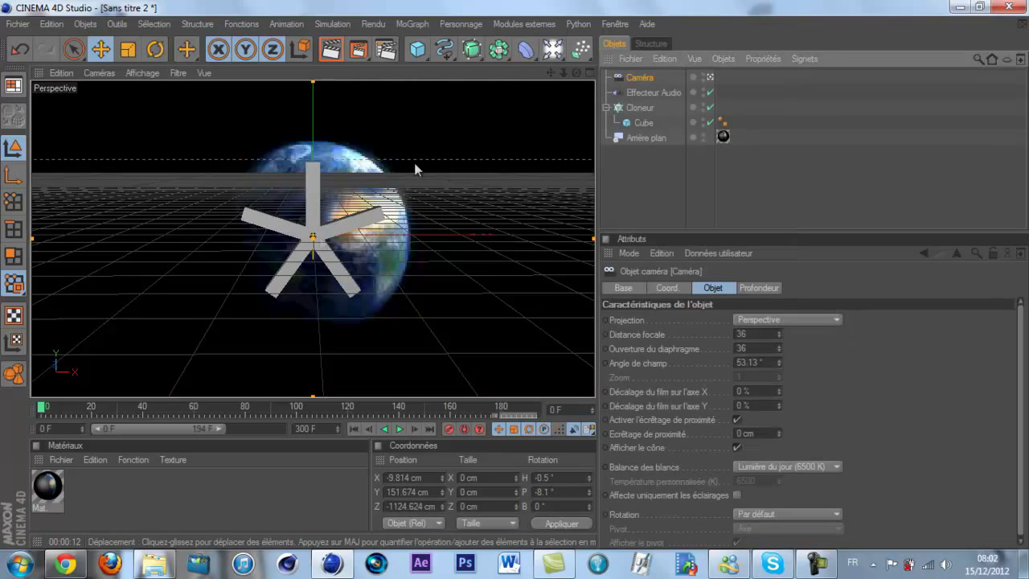
# Keyframe the camera at Z about -853 cm on frame 0 and about -2327 cm on frame 180, and play back the move
pyautogui.scroll(3, 330, 269)
pyautogui.scroll(3, 328, 263)
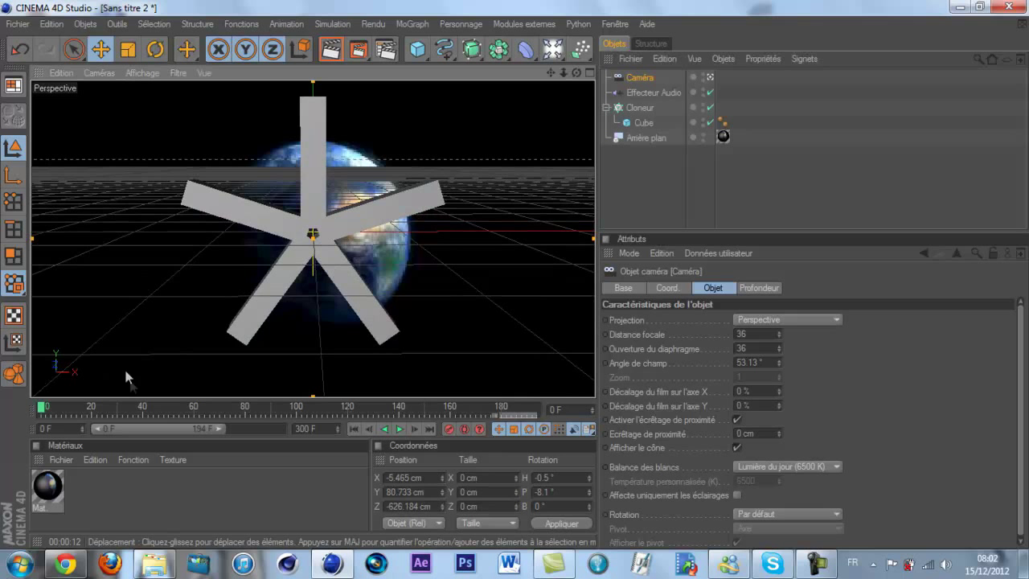
pyautogui.scroll(-3, 257, 324)
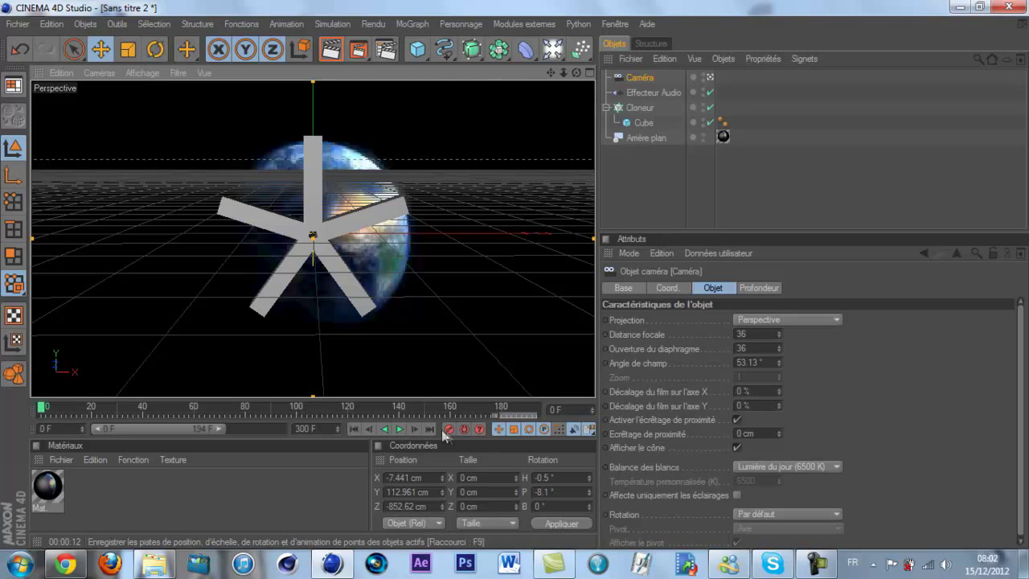
pyautogui.click(500, 407)
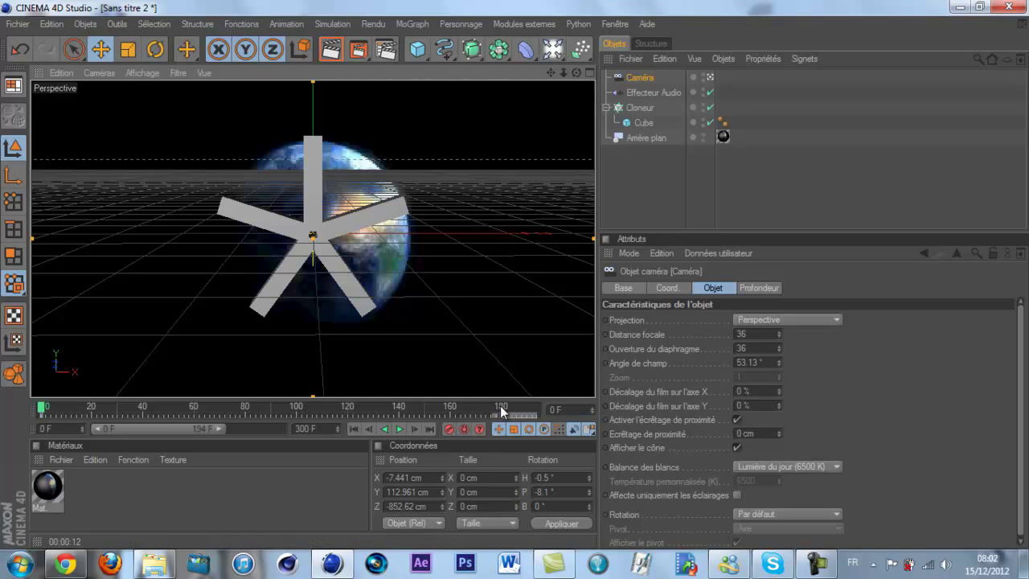
pyautogui.scroll(-8, 349, 214)
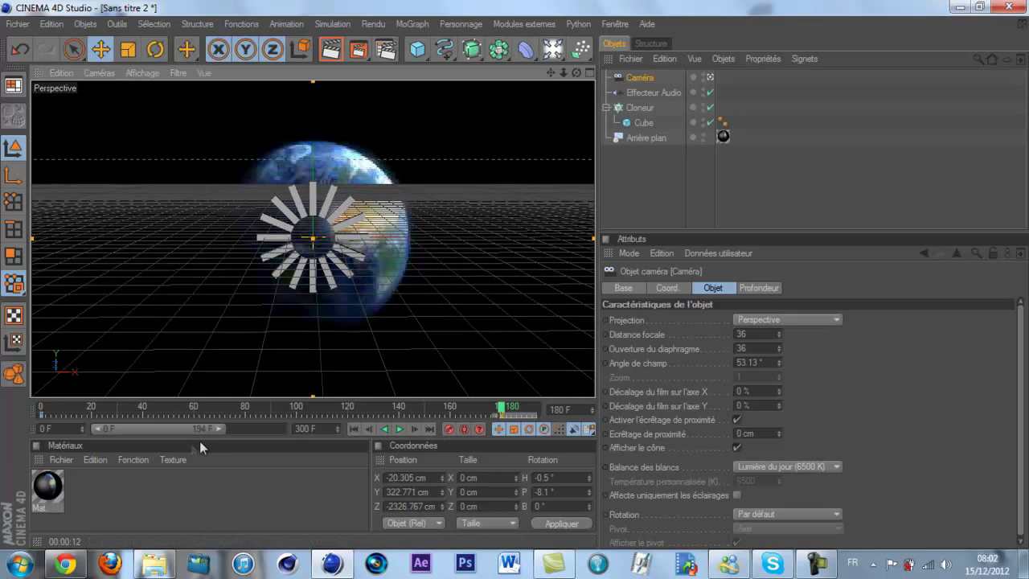
pyautogui.click(354, 428)
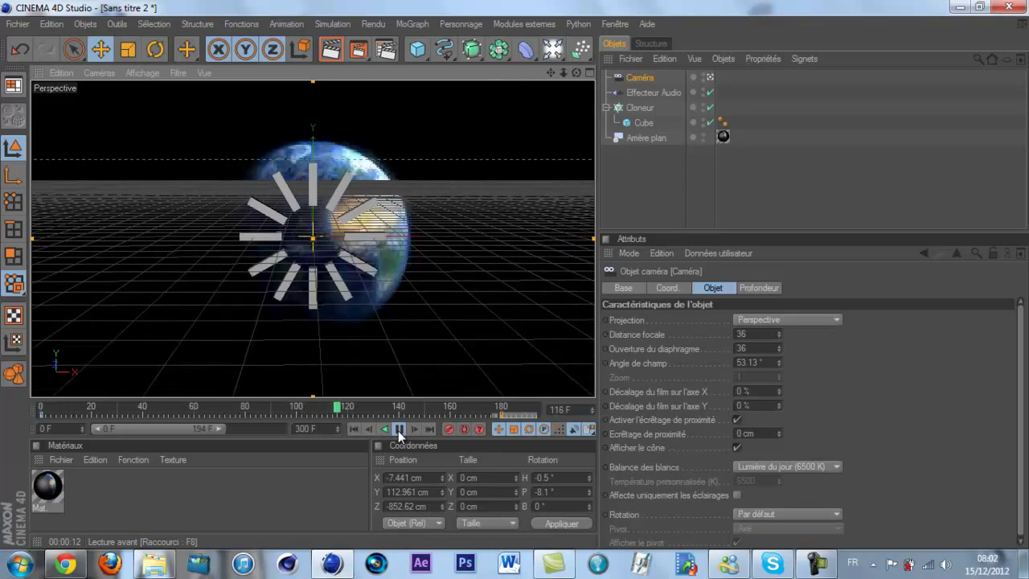
pyautogui.click(399, 429)
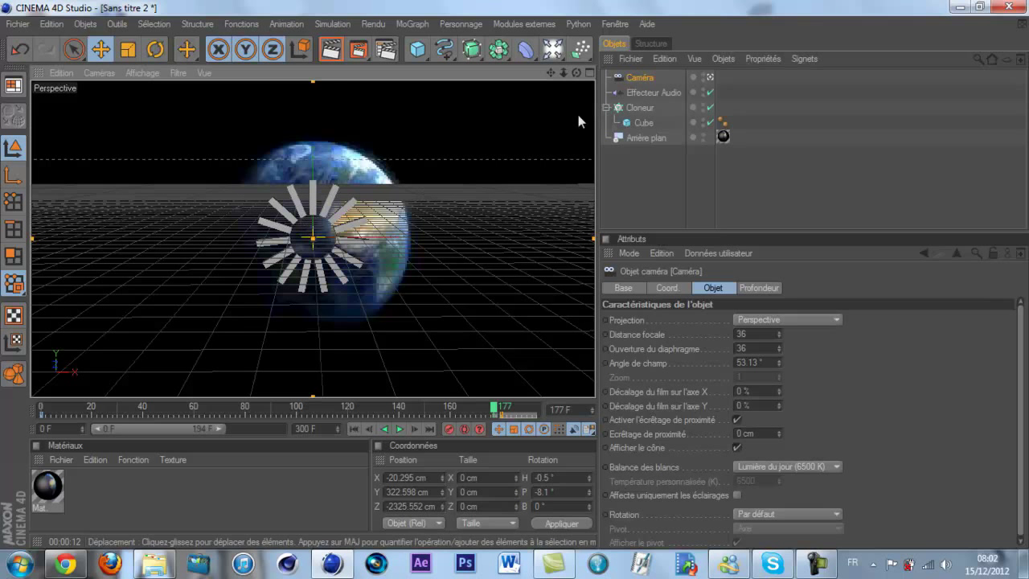
# Duplicate the Cloneur with its Cube and move the copy along X to about -707 cm
pyautogui.moveTo(672, 213); pyautogui.dragTo(764, 157)
pyautogui.moveTo(745, 118); pyautogui.dragTo(640, 109)
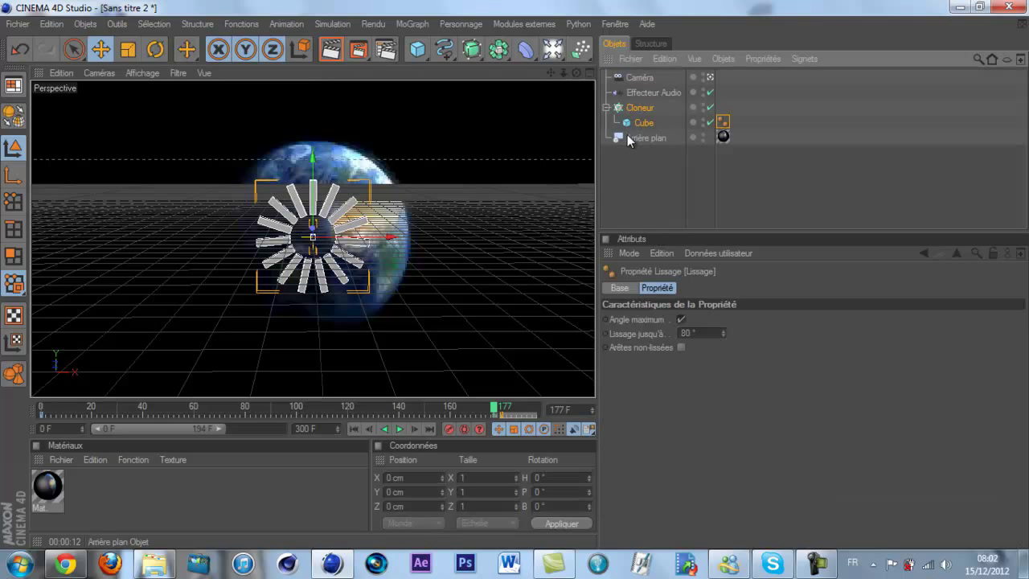
pyautogui.hotkey('ctrl', 'c')
pyautogui.hotkey('ctrl', 'v')
pyautogui.moveTo(505, 189); pyautogui.dragTo(543, 273)
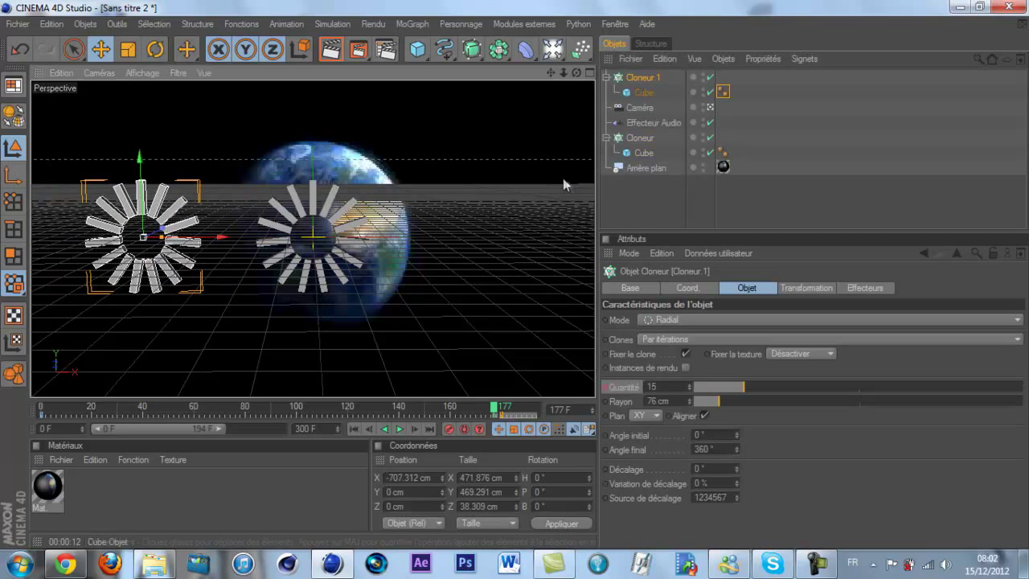
# Close all open projects and open the musique suite C4D file from the effecteur son folder
pyautogui.click(18, 23)
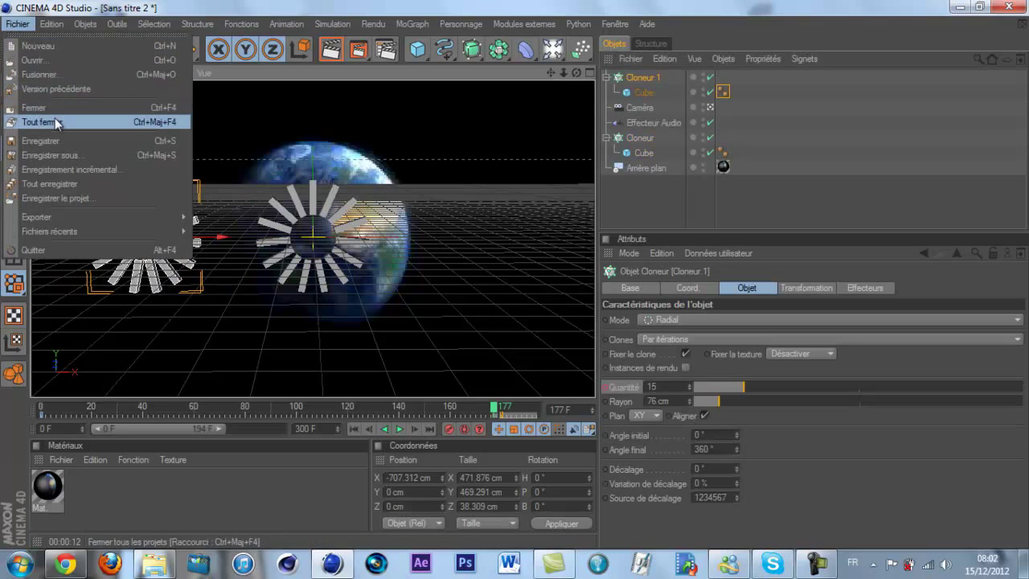
pyautogui.click(57, 121)
pyautogui.click(581, 330)
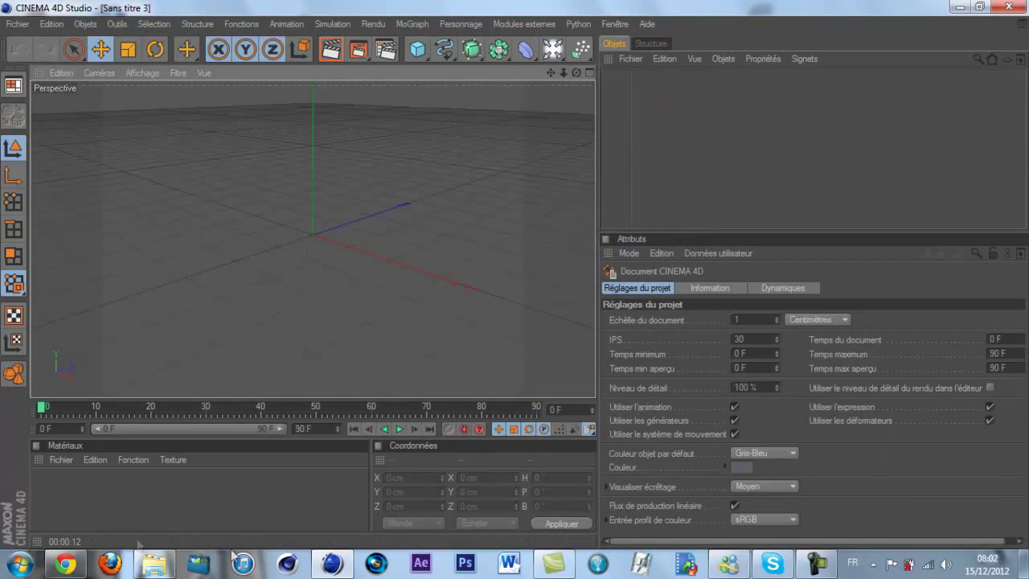
pyautogui.click(141, 564)
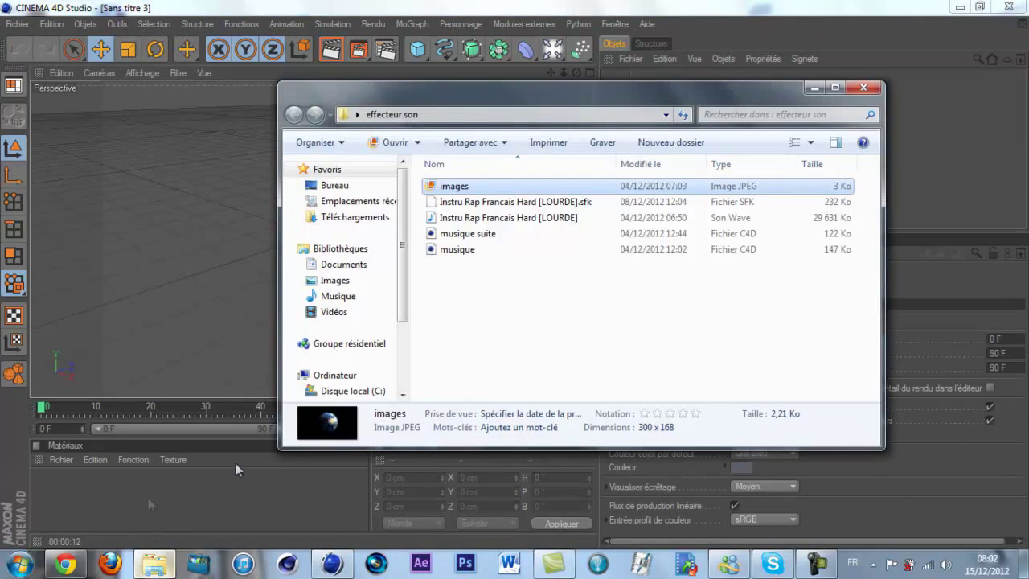
pyautogui.doubleClick(482, 235)
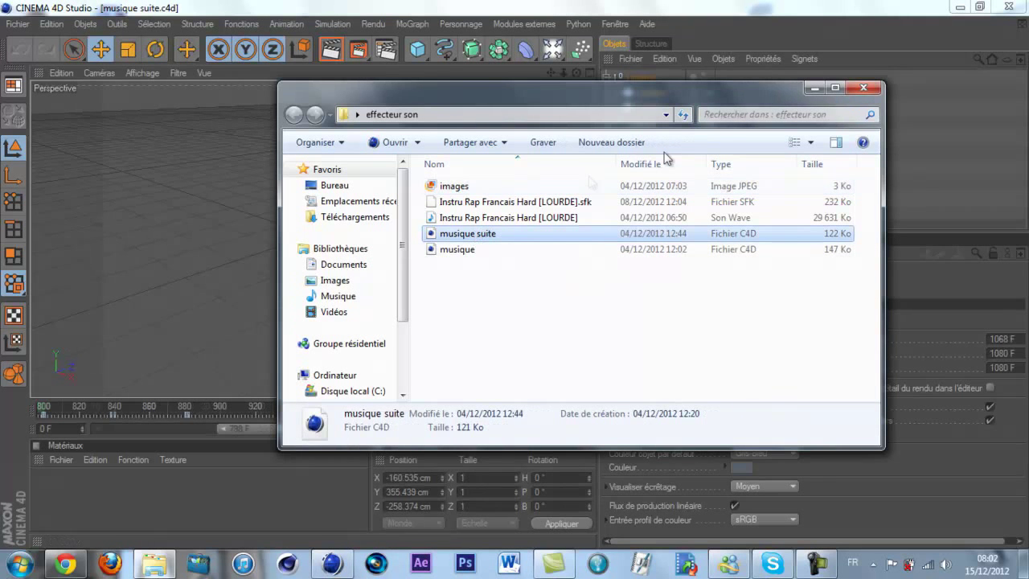
pyautogui.click(814, 86)
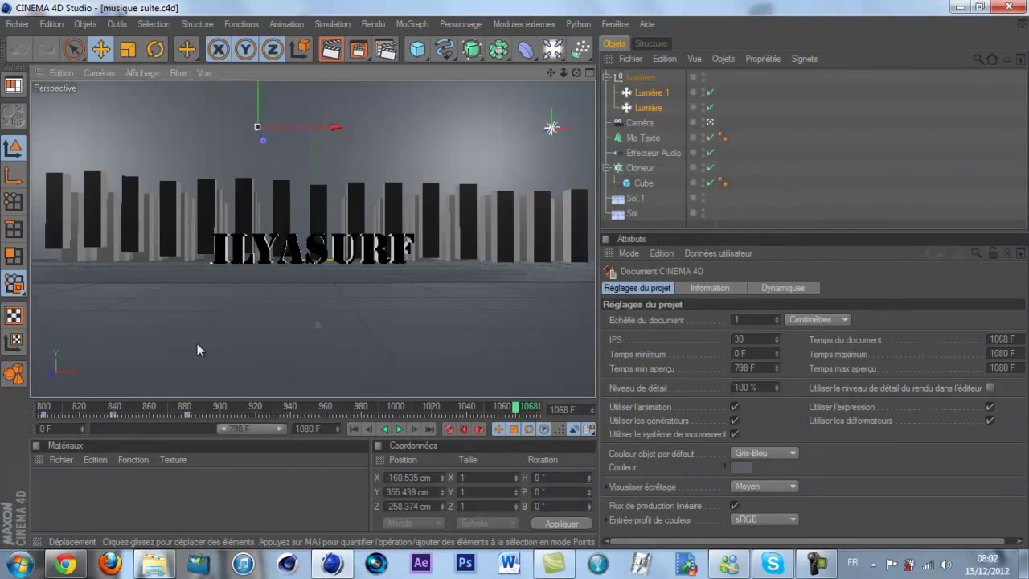
# Play the musique suite animation from frame 798 to examine the finished bars and text, and return near its beginning
pyautogui.click(40, 409)
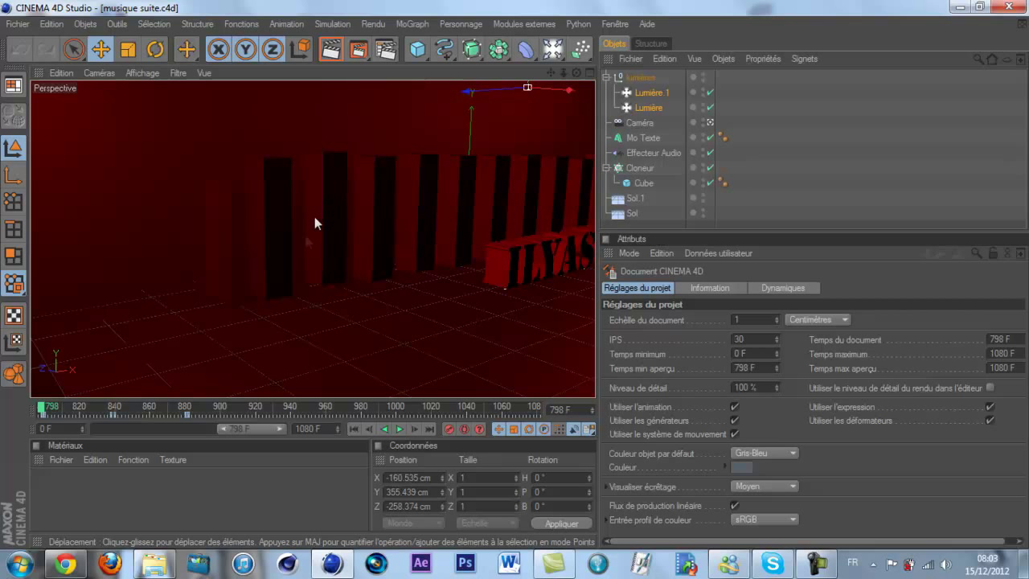
pyautogui.moveTo(45, 408)
pyautogui.mouseDown()
pyautogui.moveTo(99, 407)
pyautogui.moveTo(40, 409)
pyautogui.mouseUp()
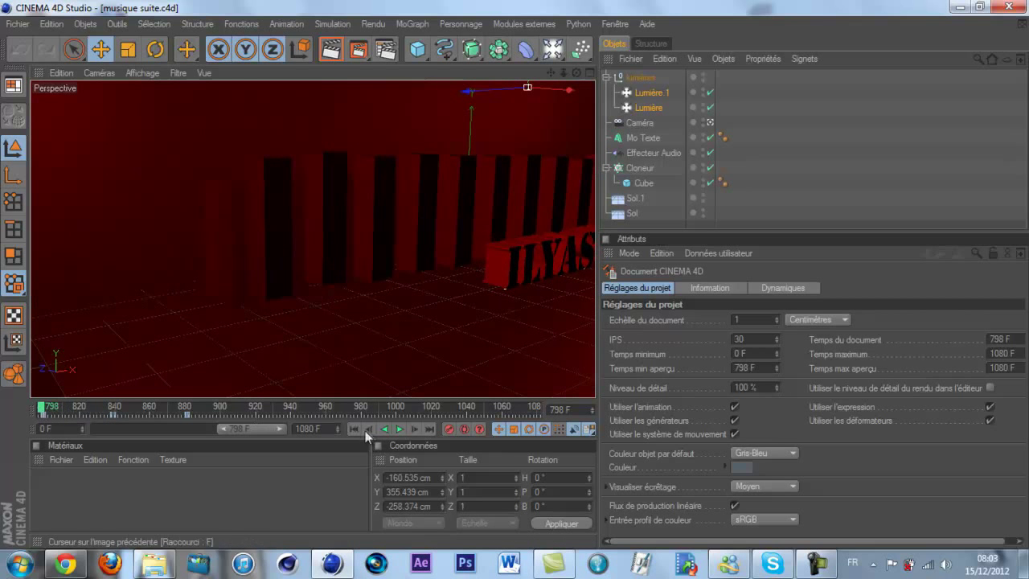
pyautogui.click(399, 430)
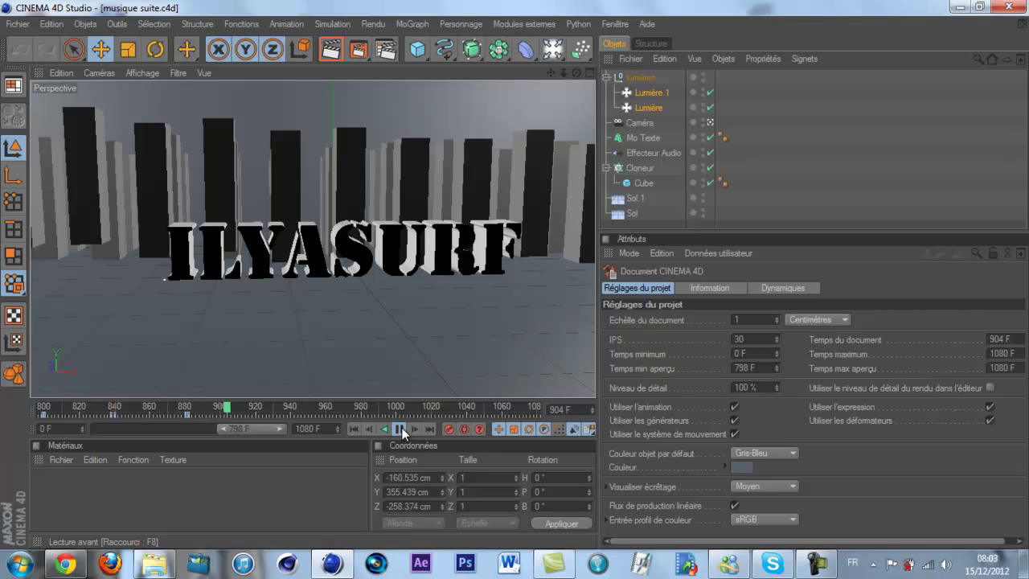
pyautogui.click(401, 429)
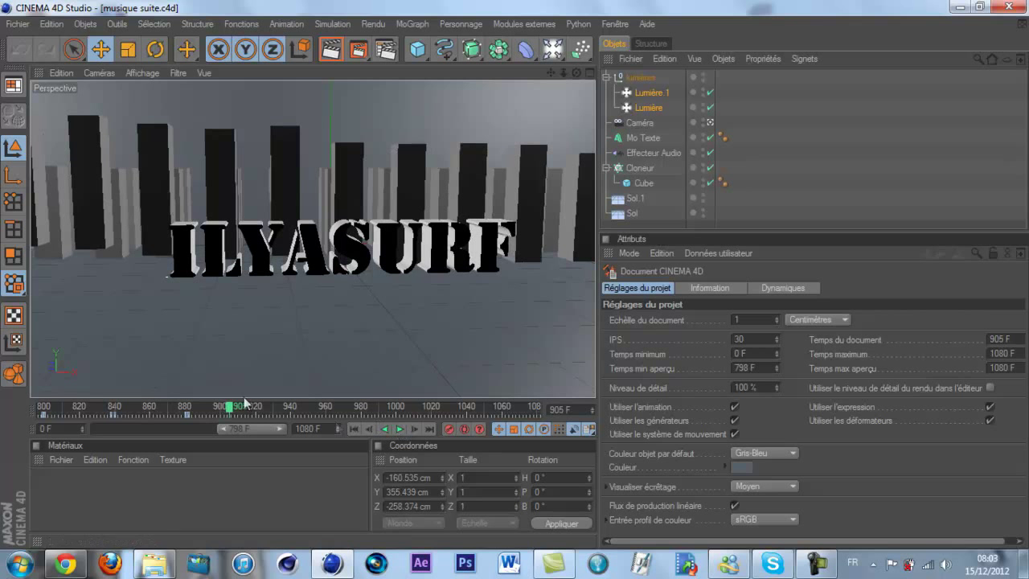
pyautogui.click(46, 407)
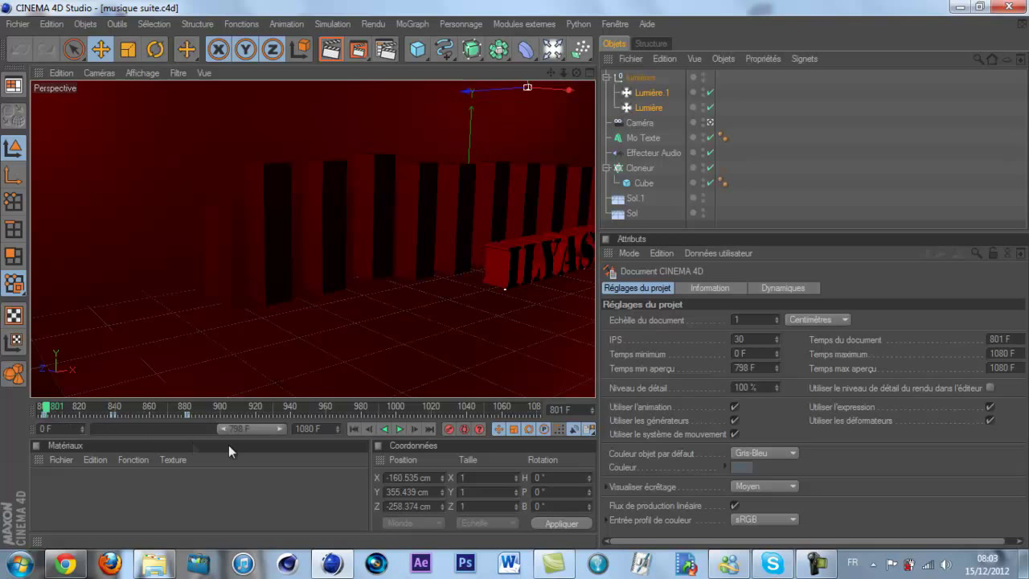
# Extend the preview range to start at frame 704, and close the musique suite project without saving
pyautogui.moveTo(227, 429); pyautogui.dragTo(166, 410)
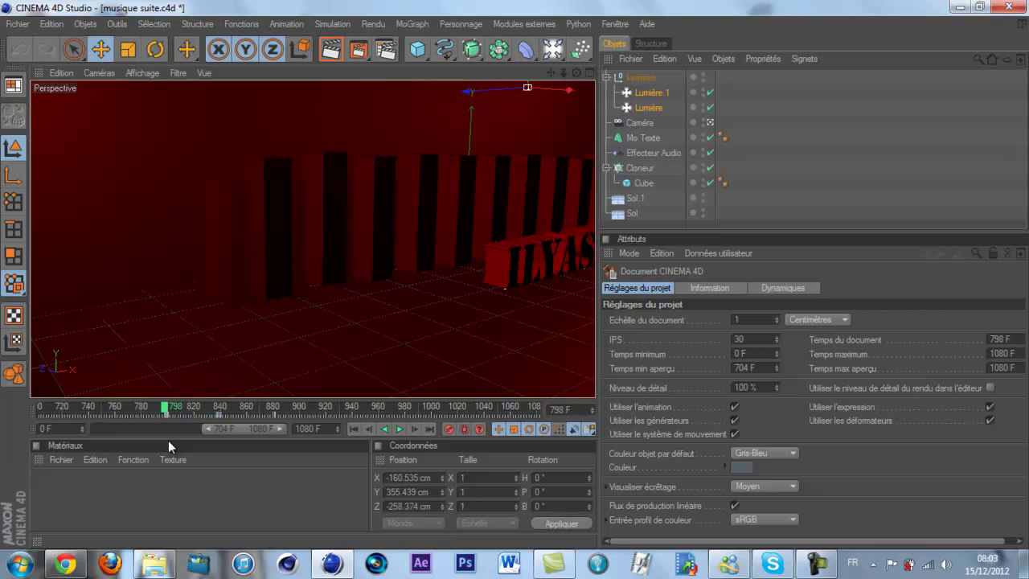
pyautogui.click(168, 412)
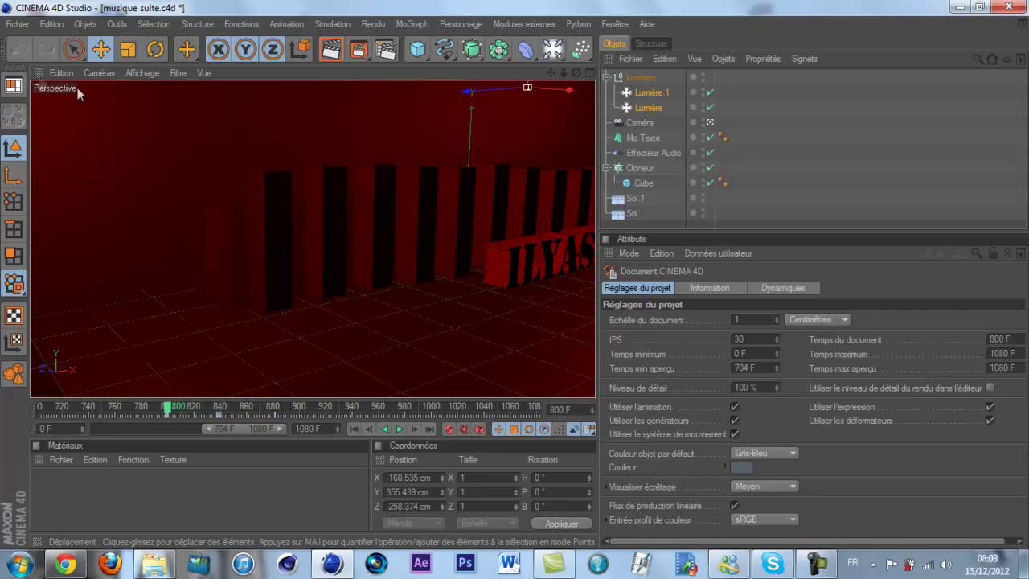
pyautogui.click(16, 23)
pyautogui.click(36, 119)
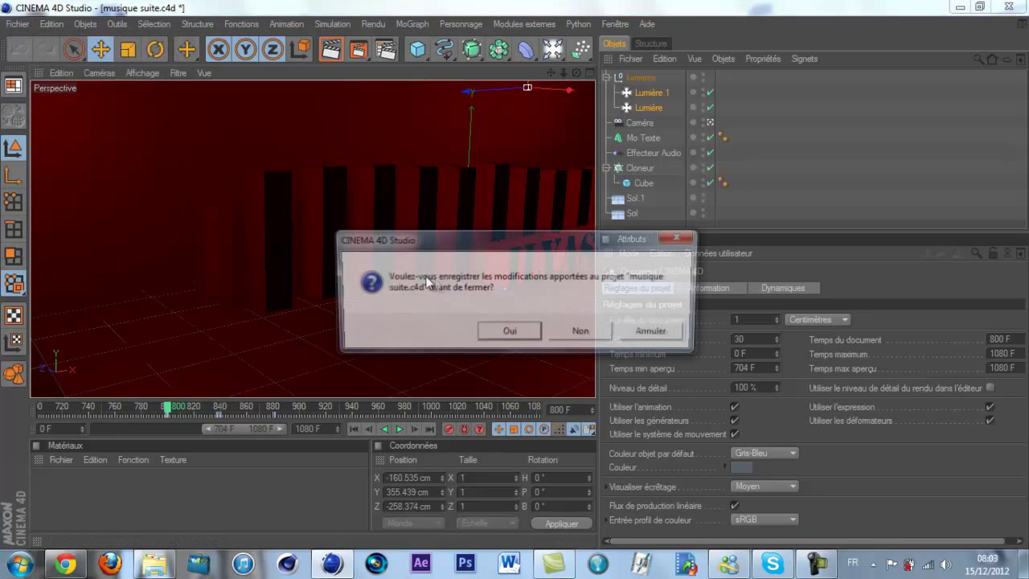
pyautogui.click(579, 330)
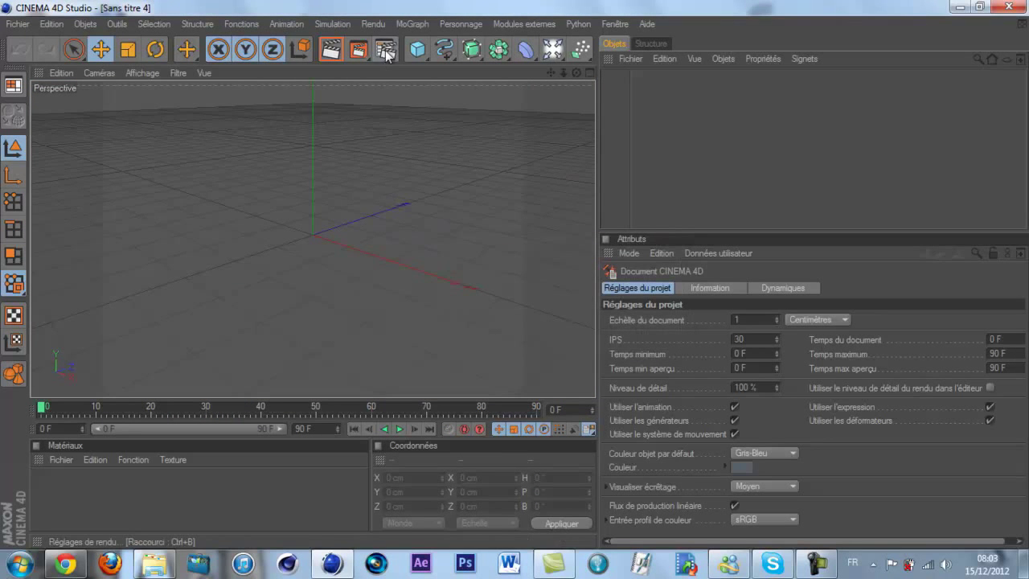
# Set the render output to the HDV/HDTV 720 29.97 preset with Toutes les images as the frame range
pyautogui.click(387, 51)
pyautogui.click(148, 57)
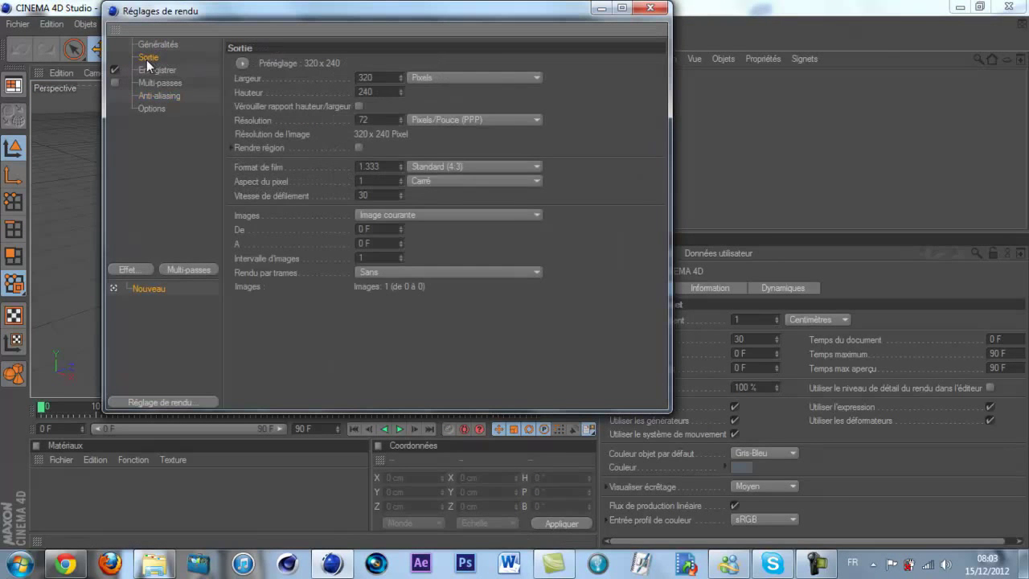
pyautogui.click(242, 64)
pyautogui.moveTo(265, 106)
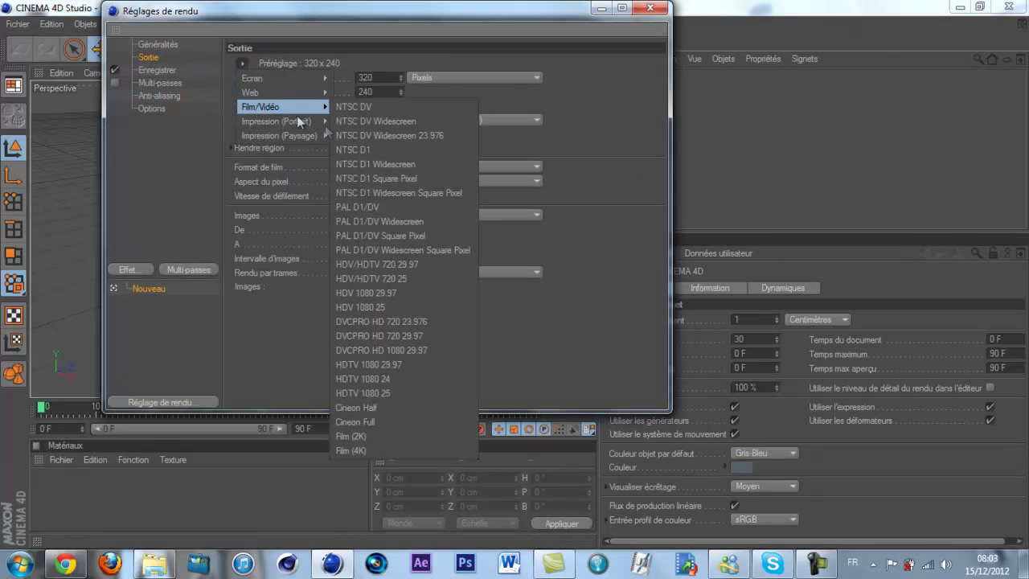
pyautogui.click(415, 266)
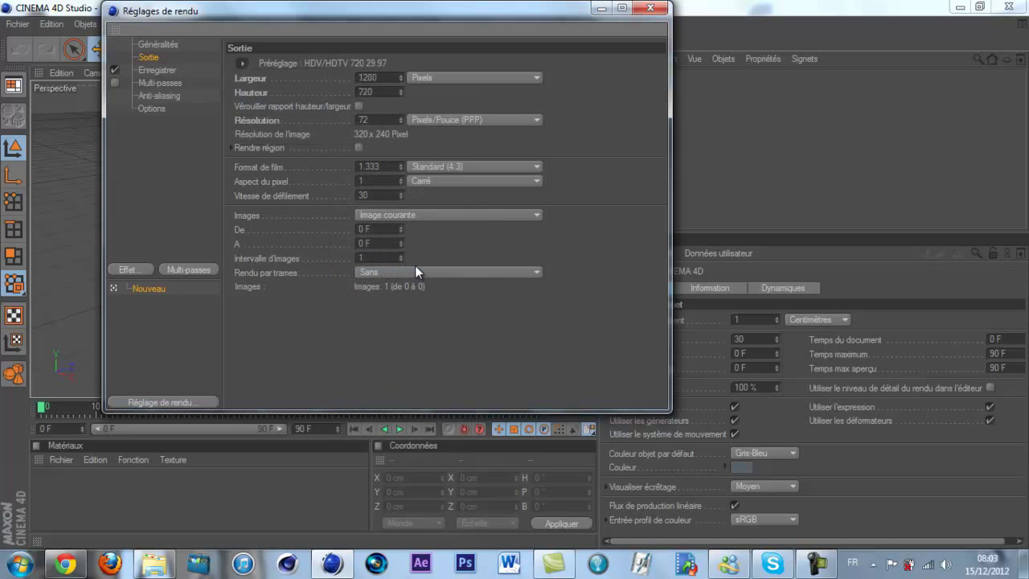
pyautogui.click(399, 215)
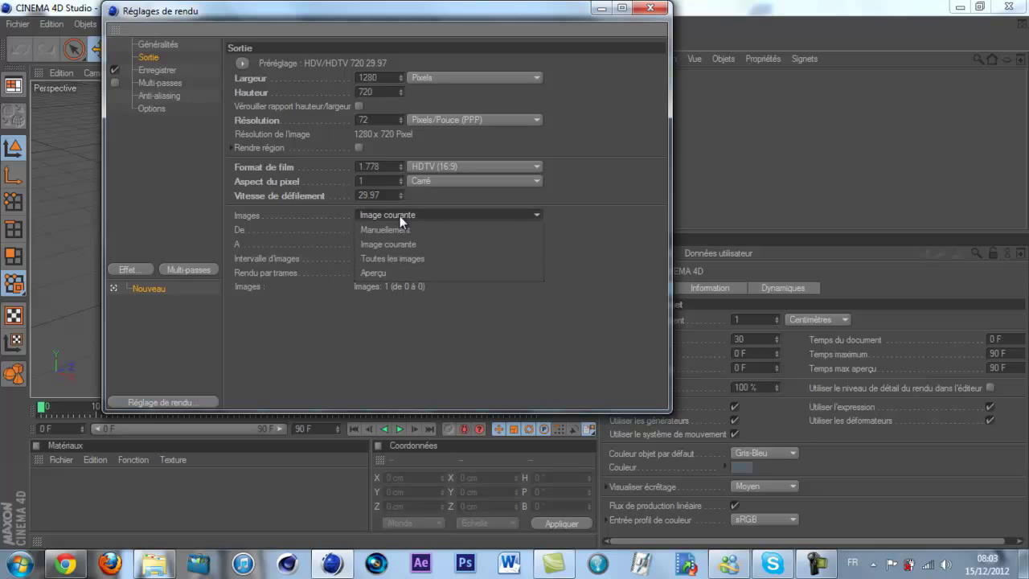
pyautogui.click(410, 259)
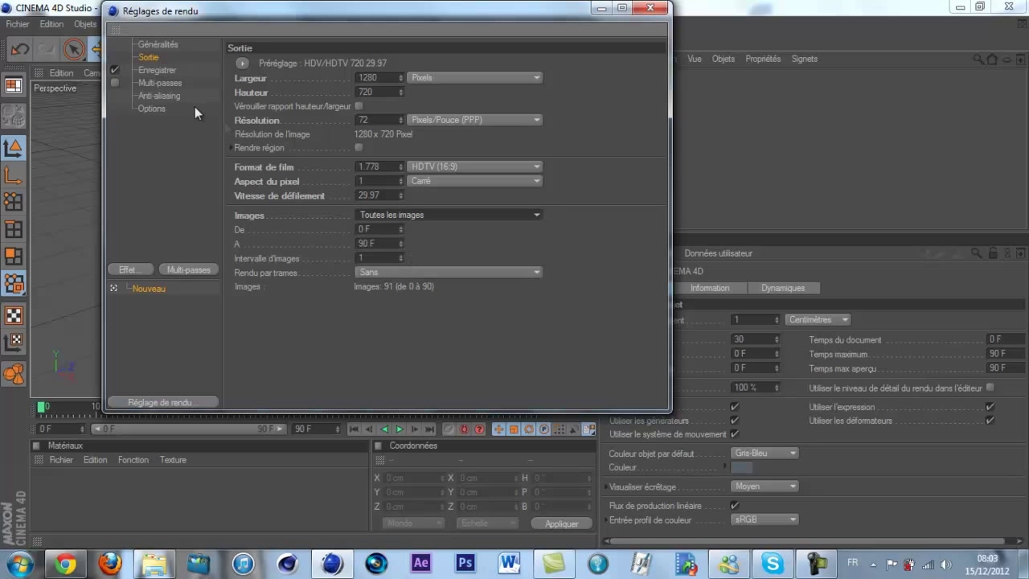
# Set the render's save format to Film AVI
pyautogui.click(161, 72)
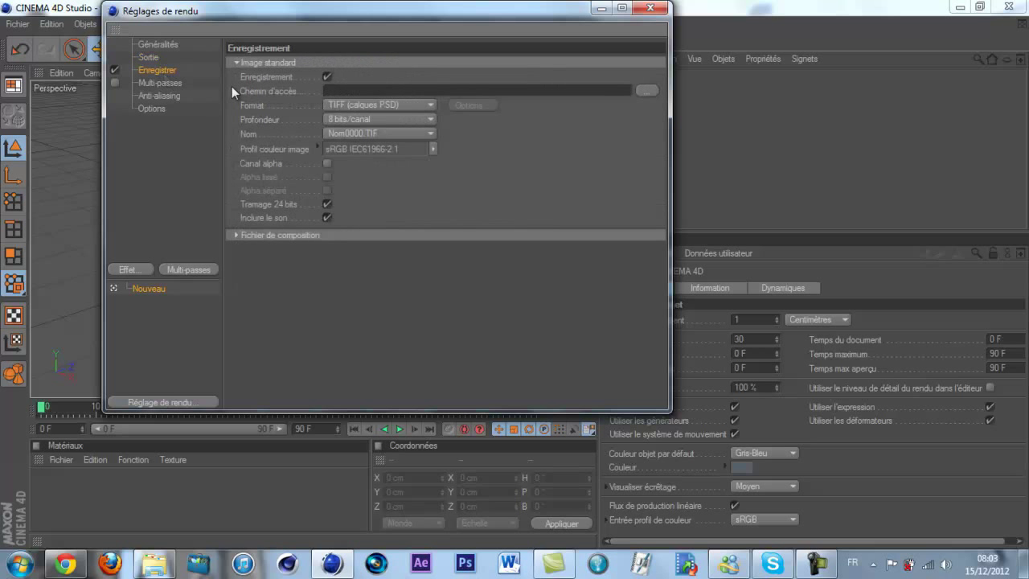
pyautogui.click(367, 107)
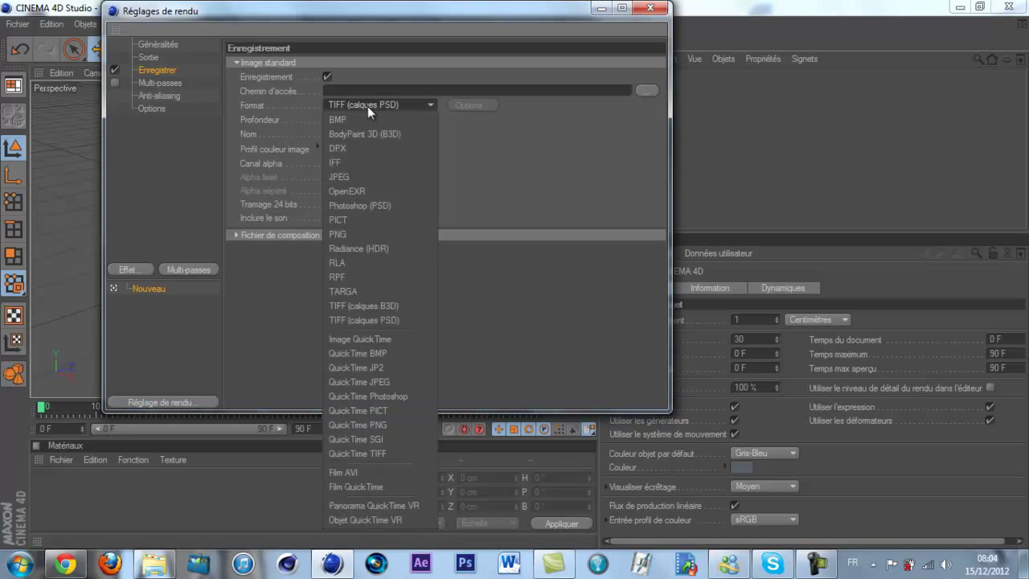
pyautogui.click(373, 473)
# Set anti-aliasing to Au mieux with the Animation filter and a minimum level of 2x2, and close the render settings
pyautogui.click(157, 95)
pyautogui.click(376, 63)
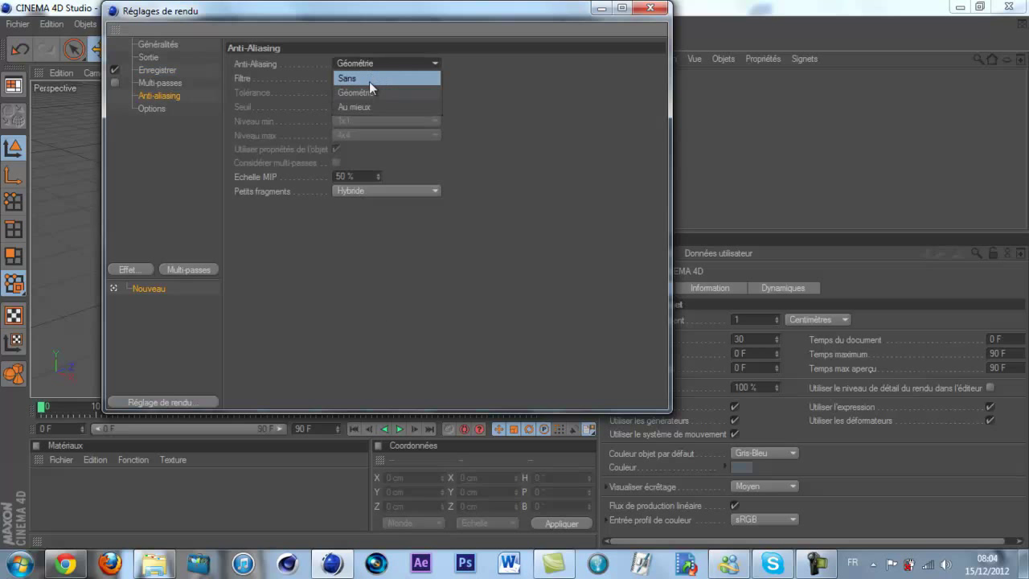
pyautogui.click(368, 106)
pyautogui.click(368, 76)
pyautogui.click(373, 100)
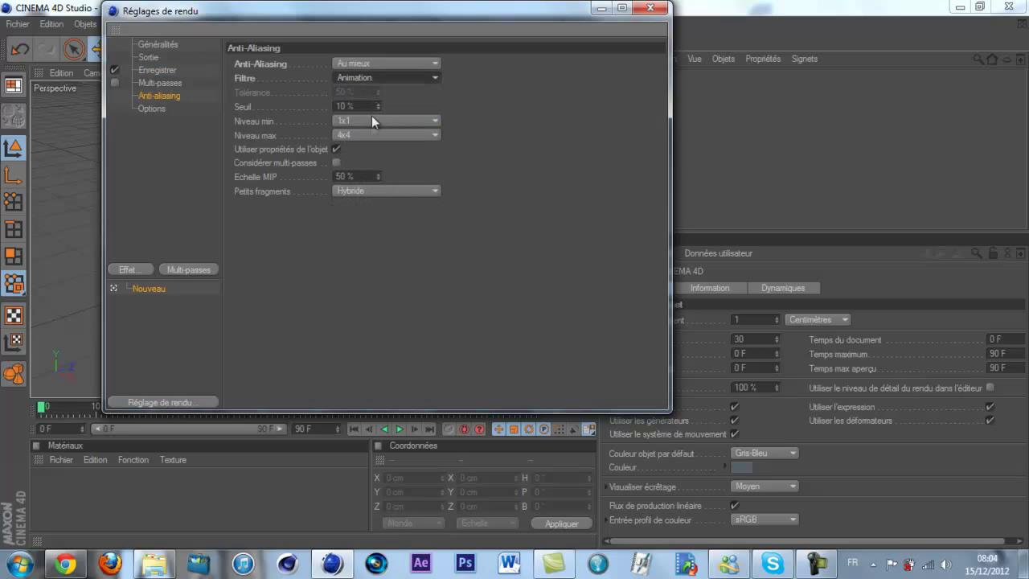
pyautogui.click(352, 124)
pyautogui.click(358, 150)
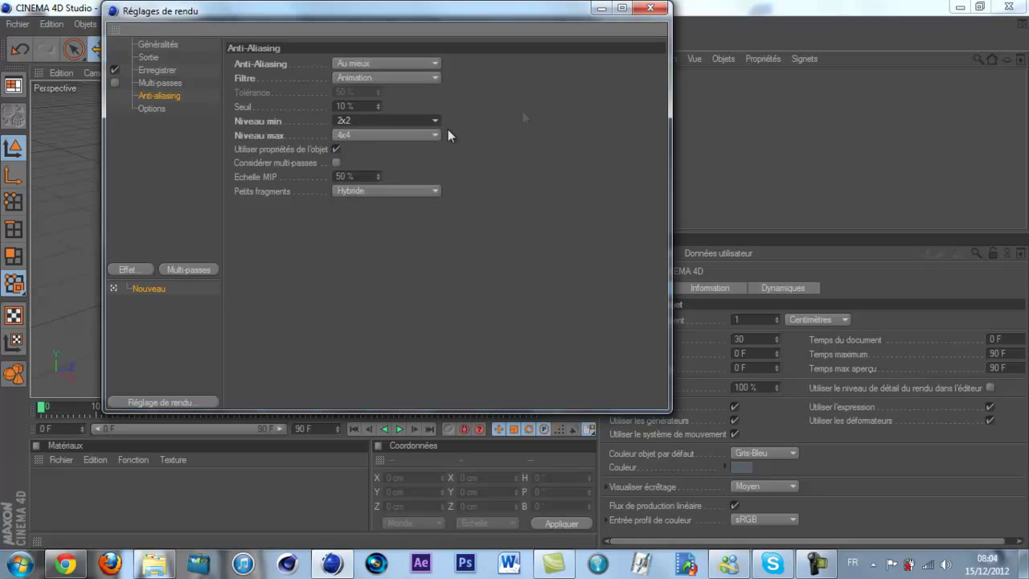
pyautogui.click(659, 9)
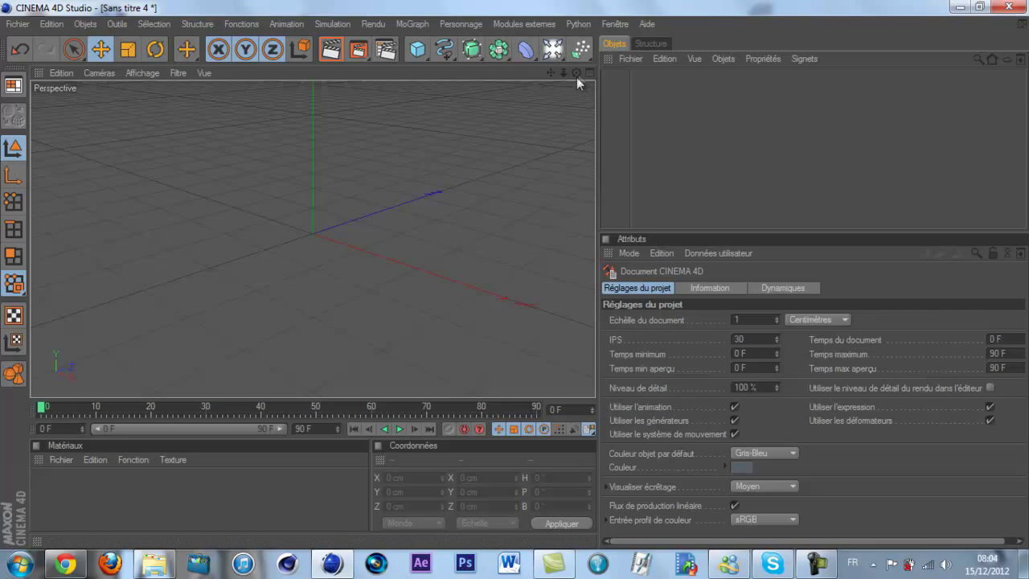
# Add a Sol object and lower it to Y about -9.5 cm
pyautogui.moveTo(576, 73); pyautogui.dragTo(516, 274)
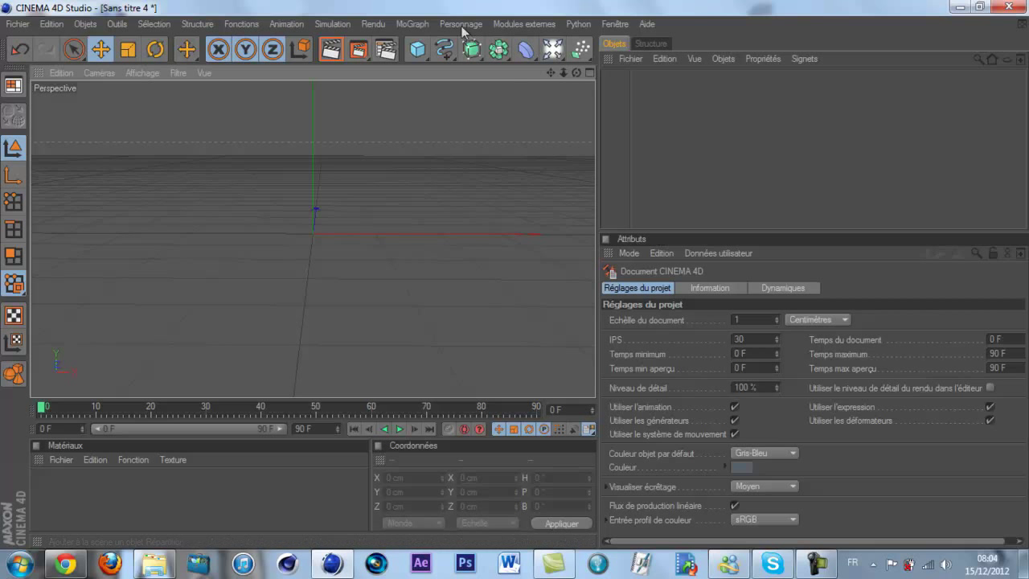
pyautogui.click(552, 52)
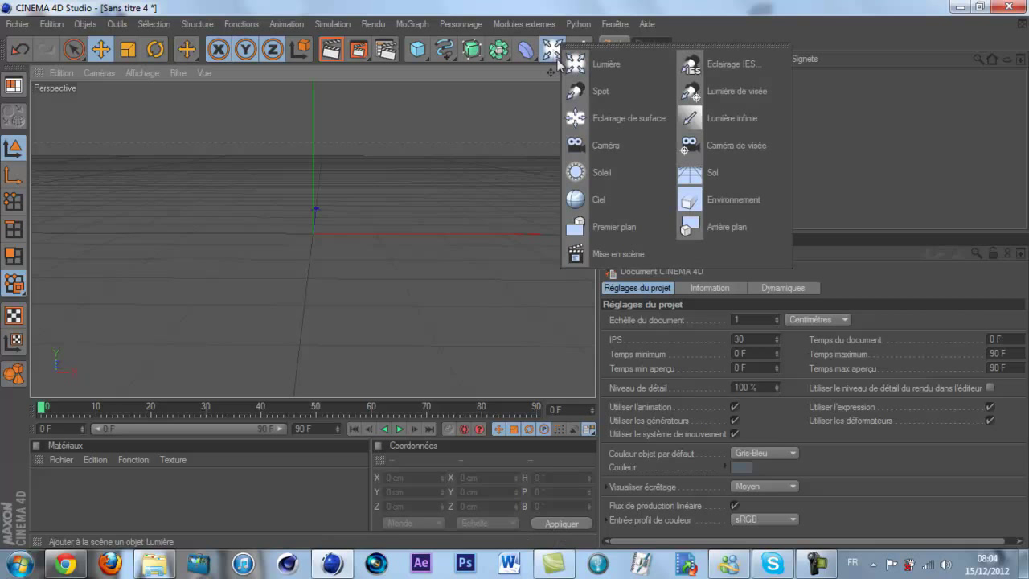
pyautogui.click(737, 167)
pyautogui.moveTo(316, 182); pyautogui.dragTo(310, 254)
# Reopen the musique suite project to examine its two Sol objects, and close it without saving
pyautogui.moveTo(155, 564)
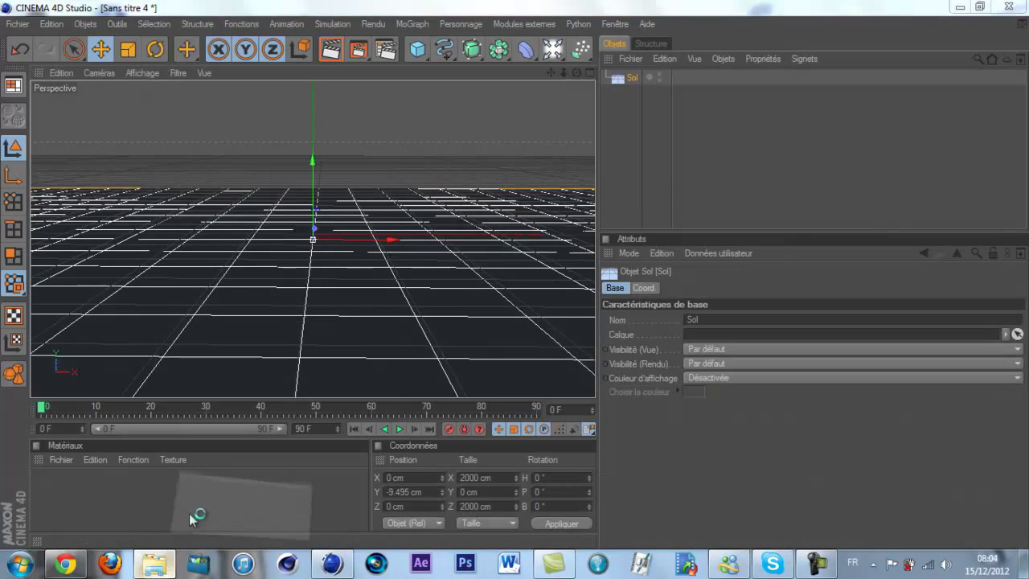
pyautogui.click(195, 517)
pyautogui.doubleClick(464, 237)
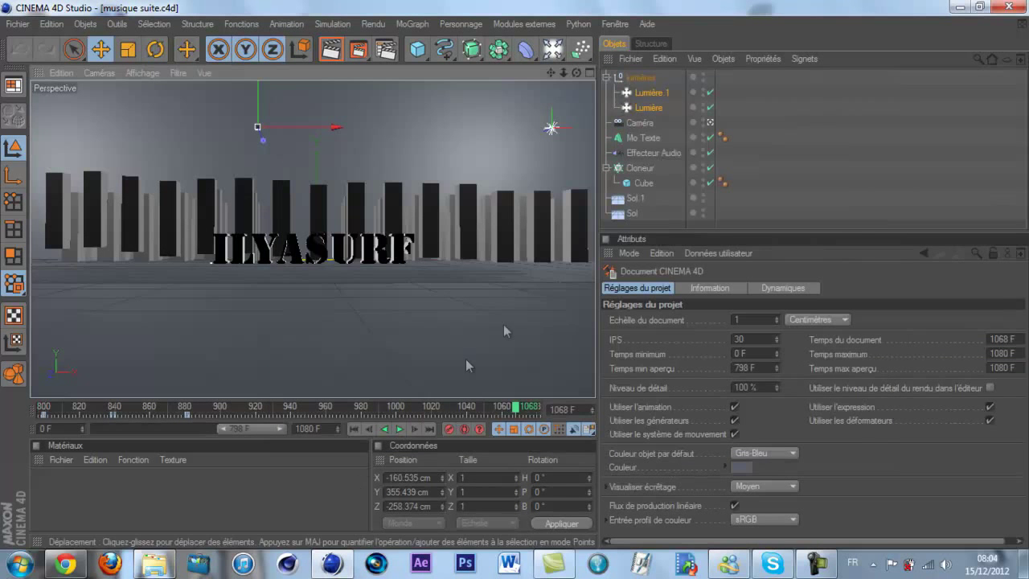
pyautogui.click(636, 200)
pyautogui.click(634, 213)
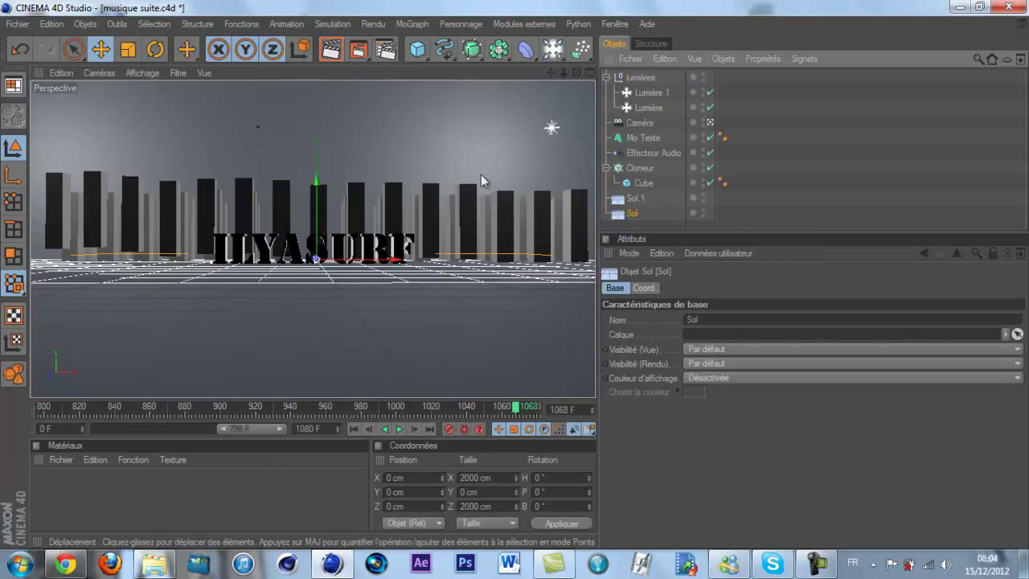
pyautogui.click(18, 23)
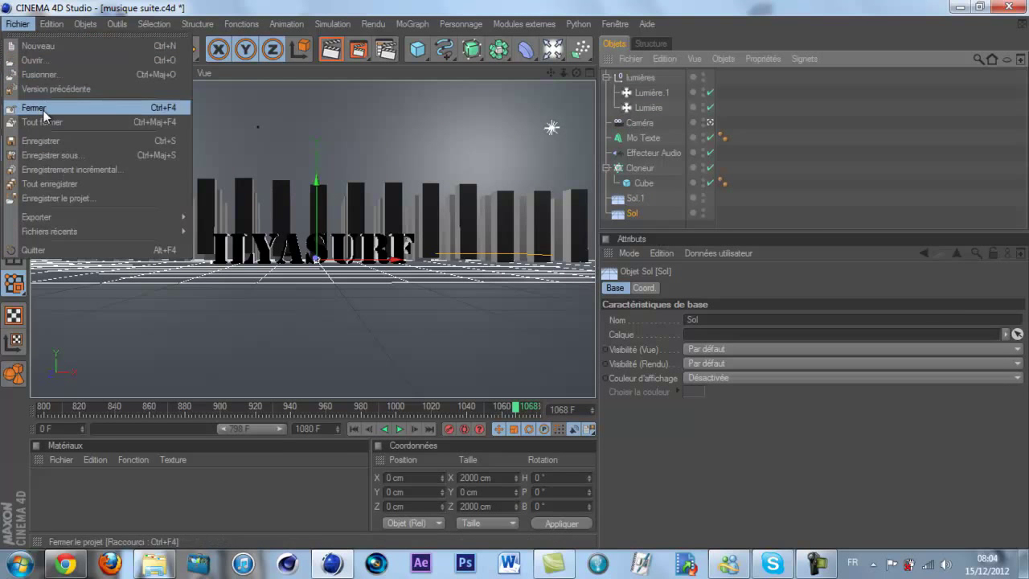
pyautogui.click(33, 107)
pyautogui.click(577, 332)
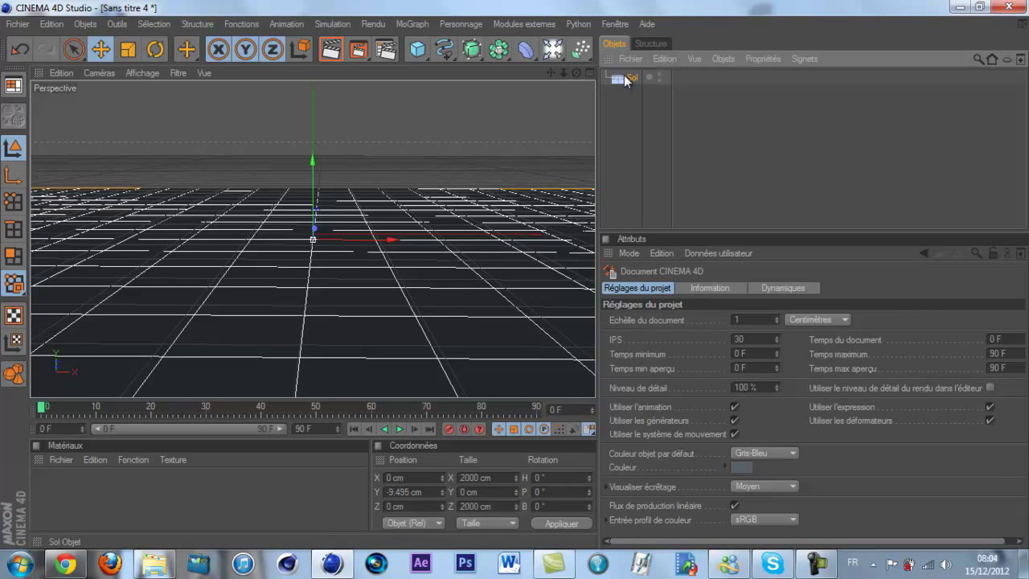
# Duplicate the Sol object and set the copy's P rotation to 90° to stand it up as a wall
pyautogui.scroll(-6, 371, 273)
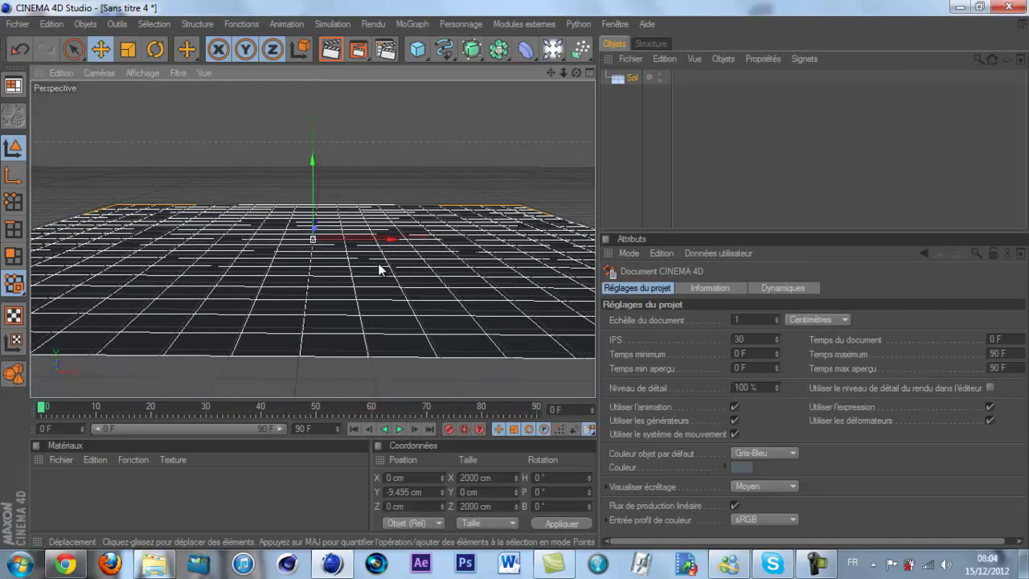
pyautogui.click(353, 279)
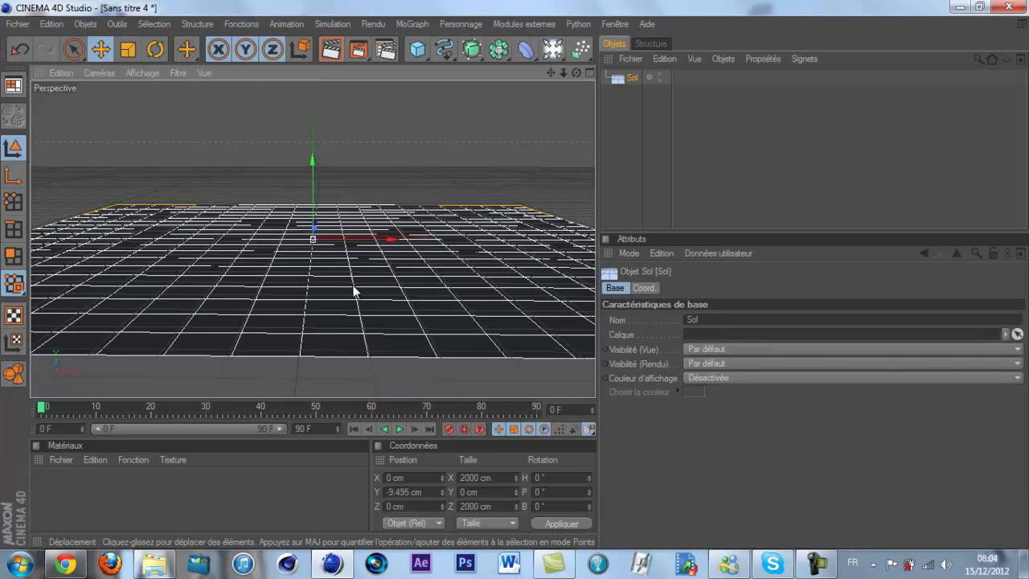
pyautogui.hotkey('ctrl', 'v')
pyautogui.click(155, 49)
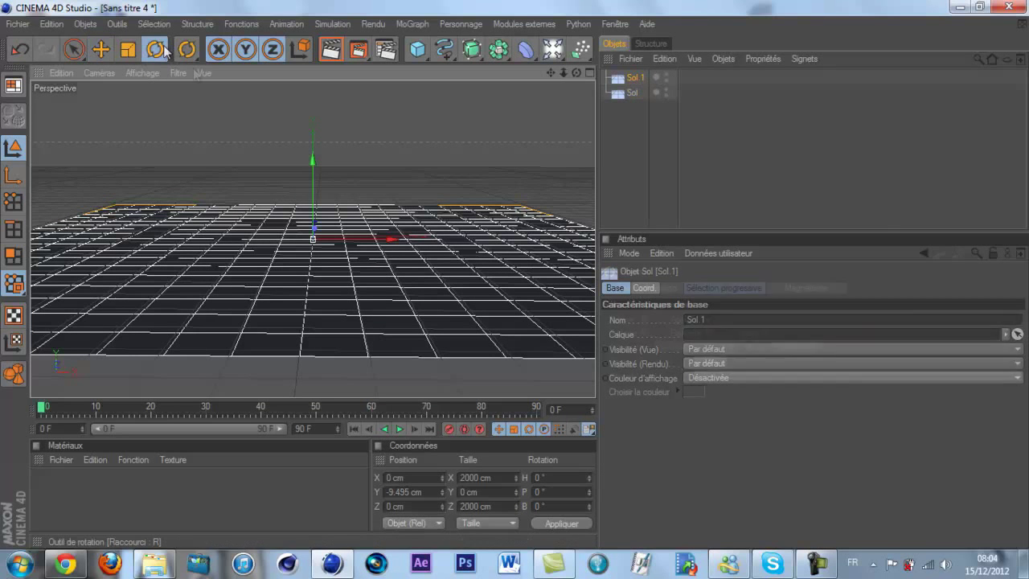
pyautogui.moveTo(303, 178); pyautogui.dragTo(311, 238)
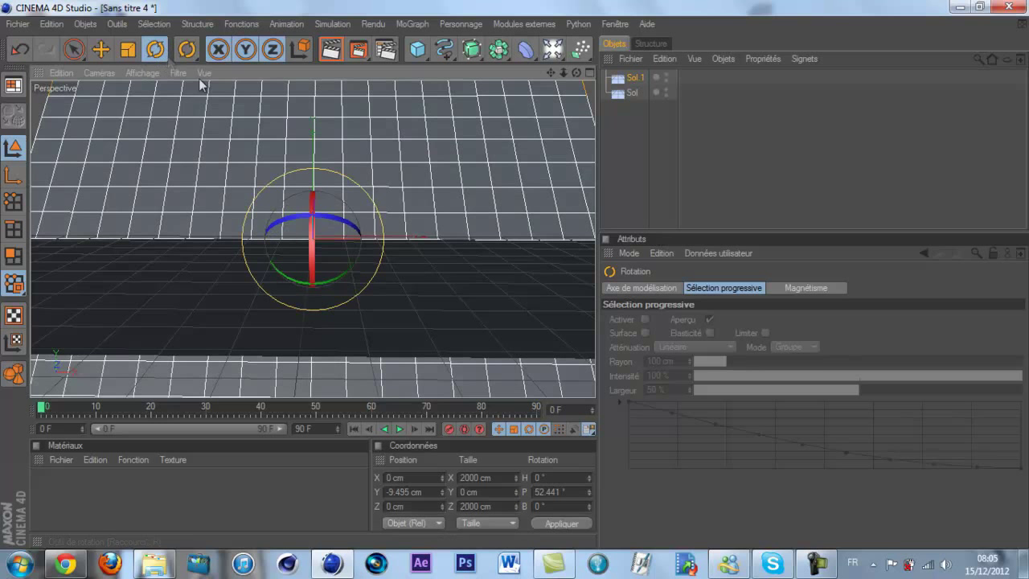
pyautogui.moveTo(312, 227); pyautogui.dragTo(314, 238)
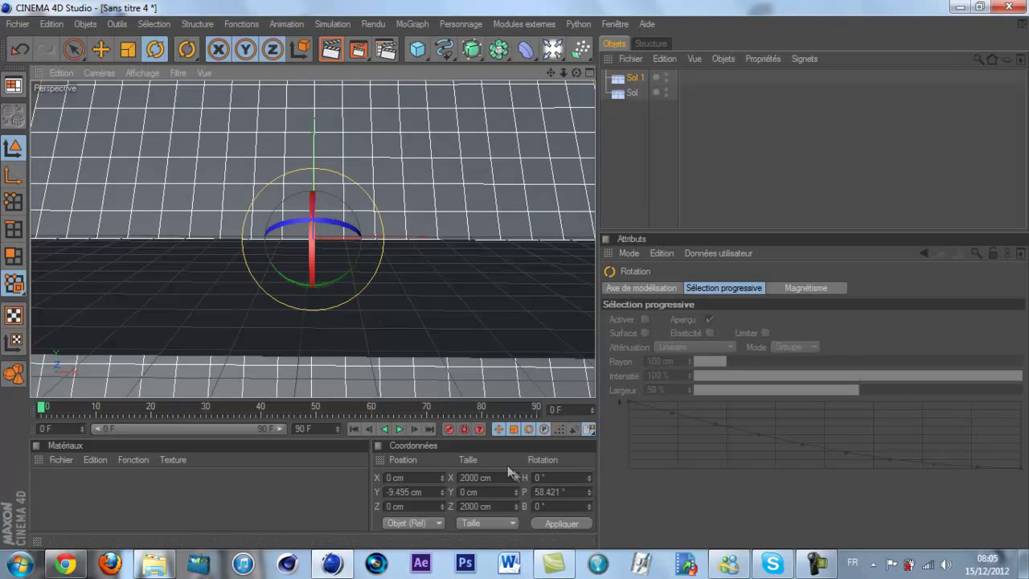
pyautogui.click(558, 492)
pyautogui.write('90')
pyautogui.click(555, 523)
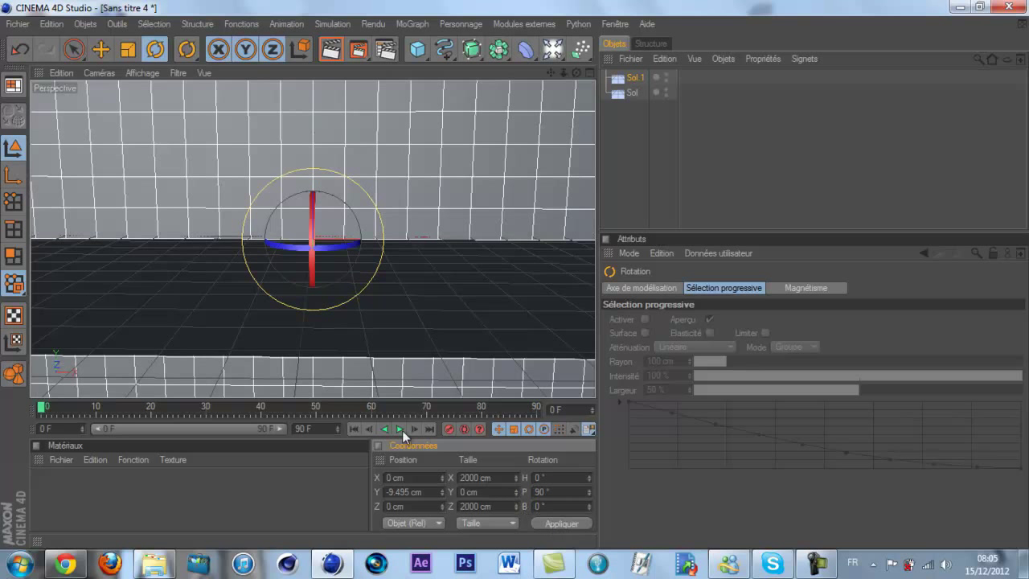
# Move the upright Sol copy up and back to Y about 676 cm and Z about 72 cm
pyautogui.click(101, 49)
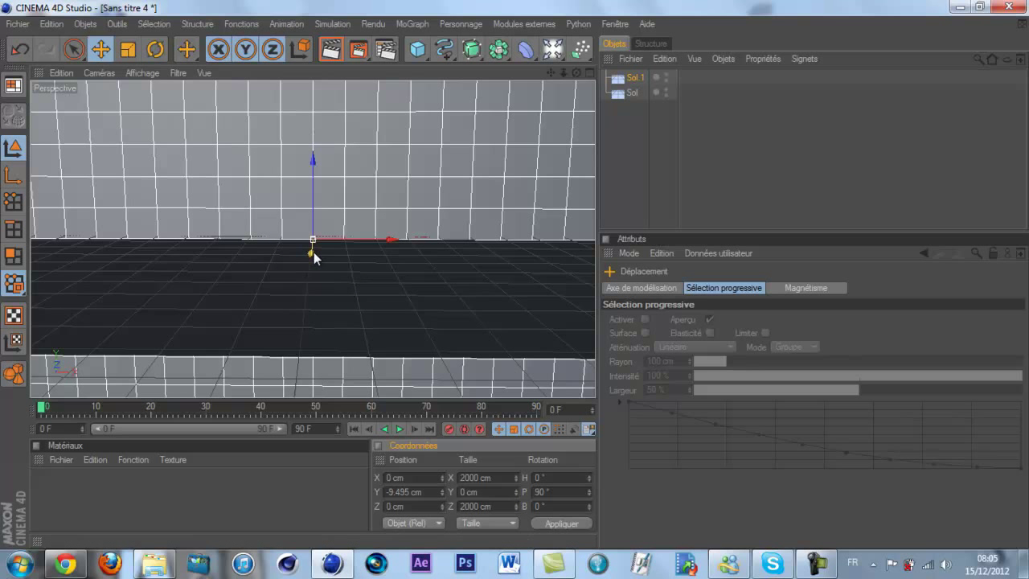
pyautogui.moveTo(314, 253); pyautogui.dragTo(515, 273)
pyautogui.moveTo(313, 205); pyautogui.dragTo(313, 4)
pyautogui.scroll(-4, 328, 240)
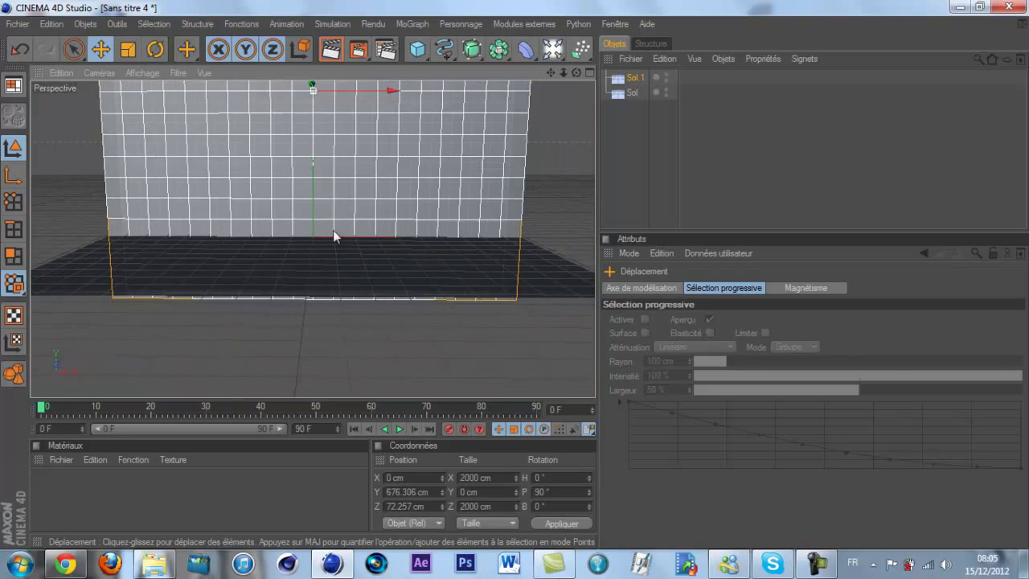
pyautogui.scroll(-2, 332, 234)
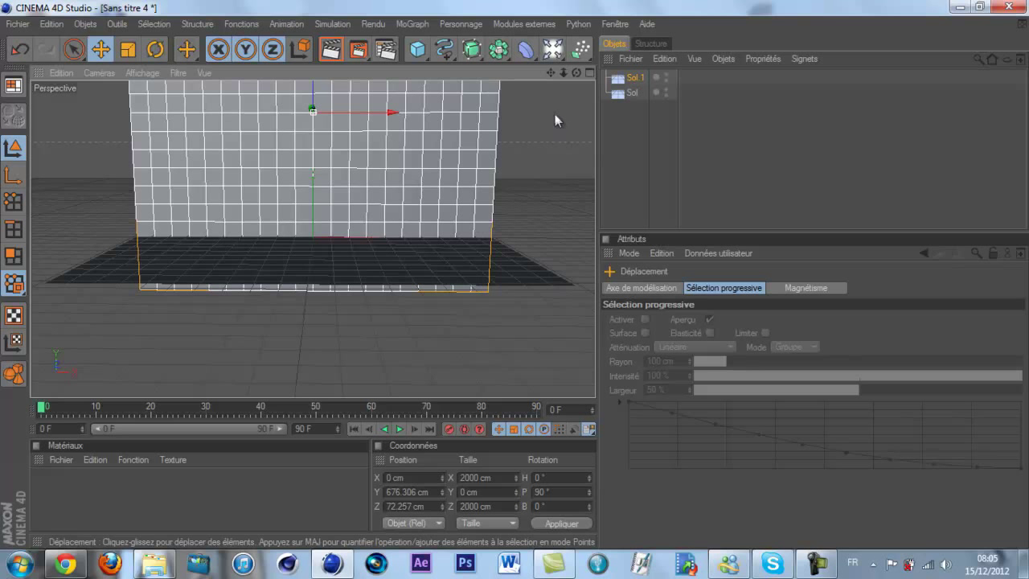
# Add a Cube about 41 cm wide, 200 cm high and 63 cm deep on the floor, at Z about -51 cm
pyautogui.click(421, 53)
pyautogui.moveTo(314, 195)
pyautogui.mouseDown()
pyautogui.moveTo(314, 177)
pyautogui.moveTo(339, 201)
pyautogui.moveTo(320, 202)
pyautogui.mouseUp()
pyautogui.scroll(5, 348, 231)
pyautogui.moveTo(576, 73); pyautogui.dragTo(587, 73)
pyautogui.moveTo(525, 274); pyautogui.dragTo(518, 274)
pyautogui.moveTo(332, 194)
pyautogui.mouseDown()
pyautogui.moveTo(318, 200)
pyautogui.moveTo(345, 191)
pyautogui.moveTo(336, 193)
pyautogui.mouseUp()
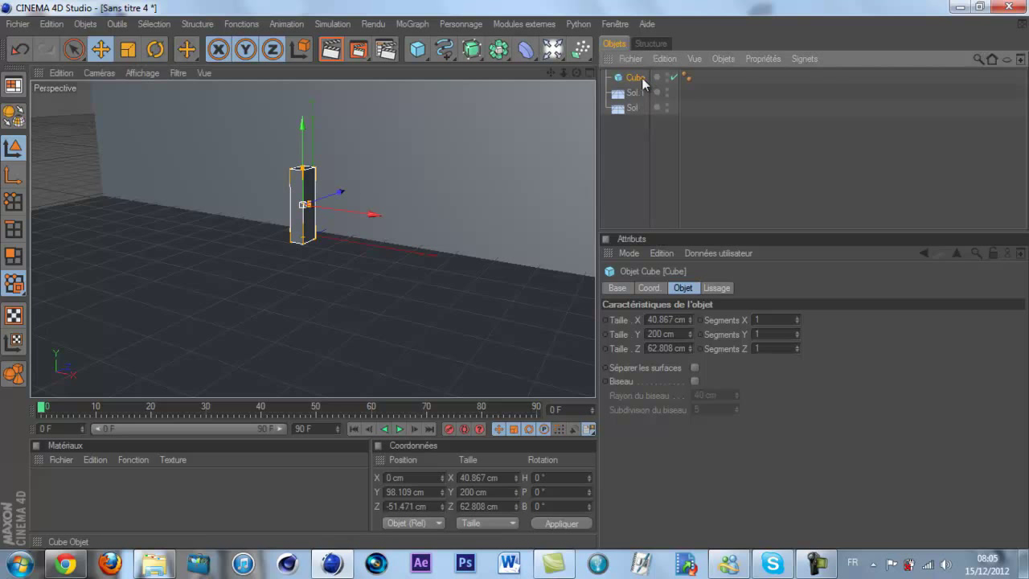
# Add a Cloneur object and make the Cube its child
pyautogui.click(412, 23)
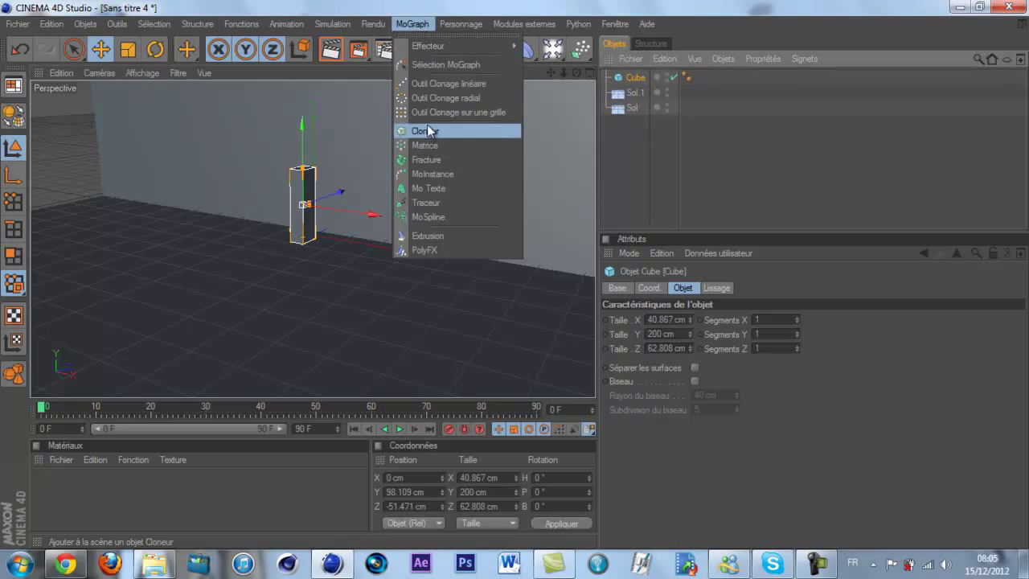
pyautogui.keyDown('alt'); pyautogui.click(425, 132); pyautogui.keyUp('alt')
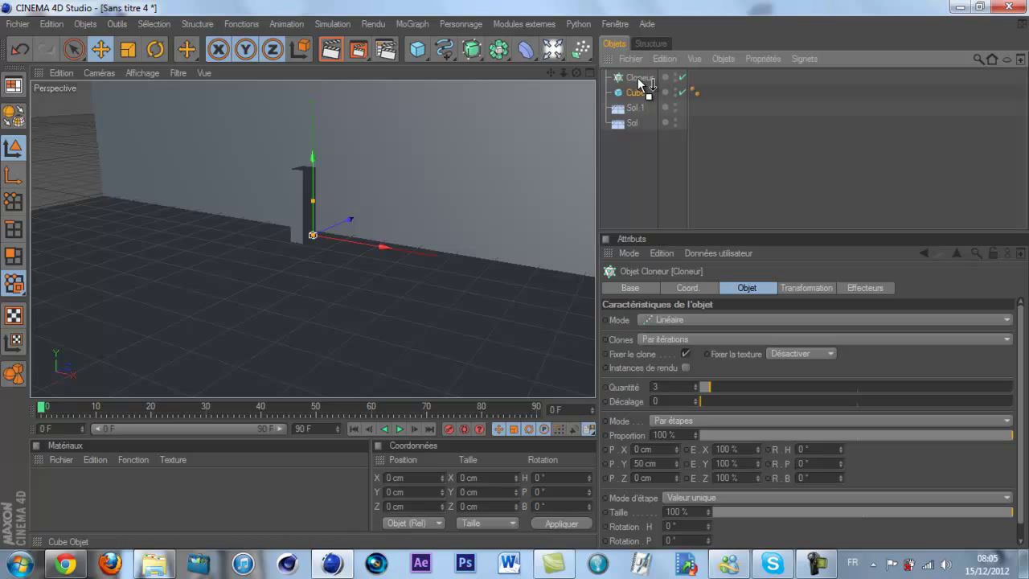
pyautogui.moveTo(638, 78); pyautogui.dragTo(638, 79)
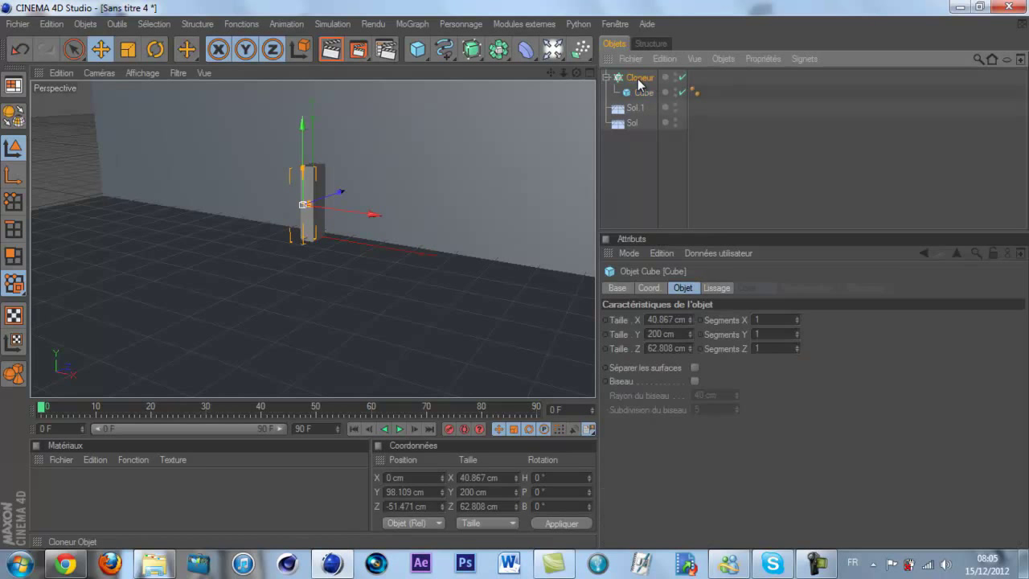
# Set the Cloneur to the Répartition sur une grille mode with a vertical clone quantity of 1, raising it to Y about 14 cm
pyautogui.click(639, 78)
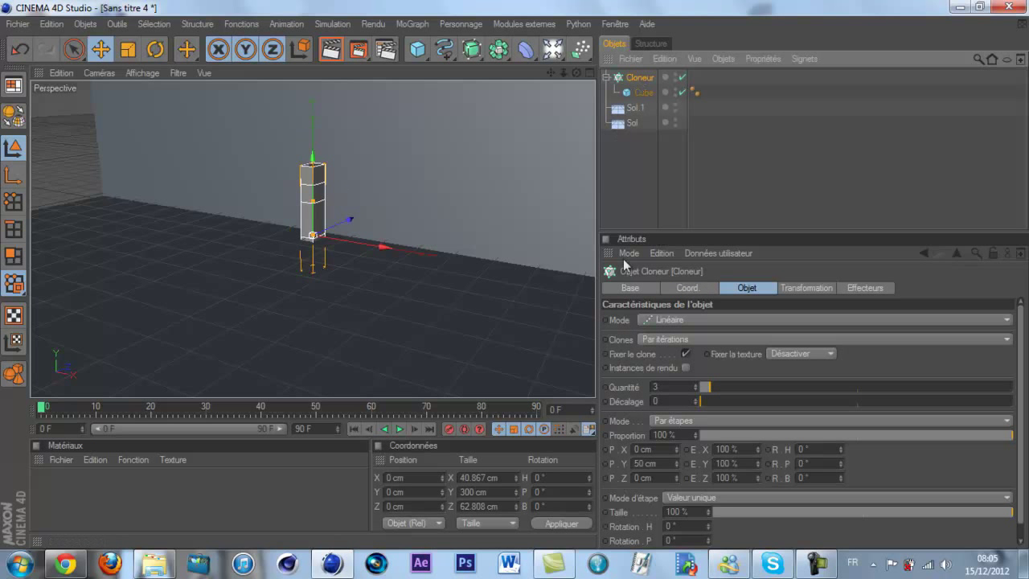
pyautogui.click(641, 321)
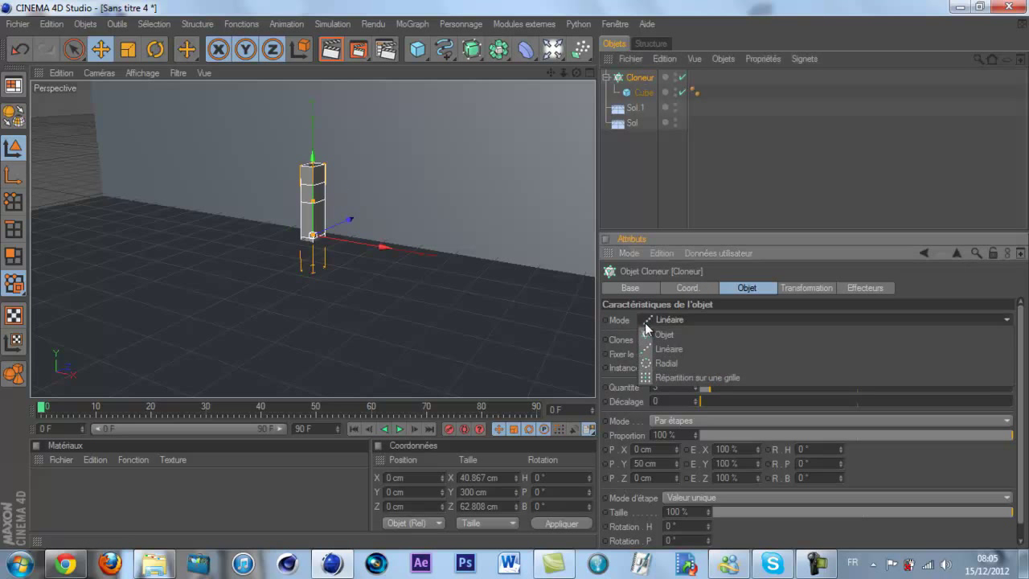
pyautogui.click(672, 378)
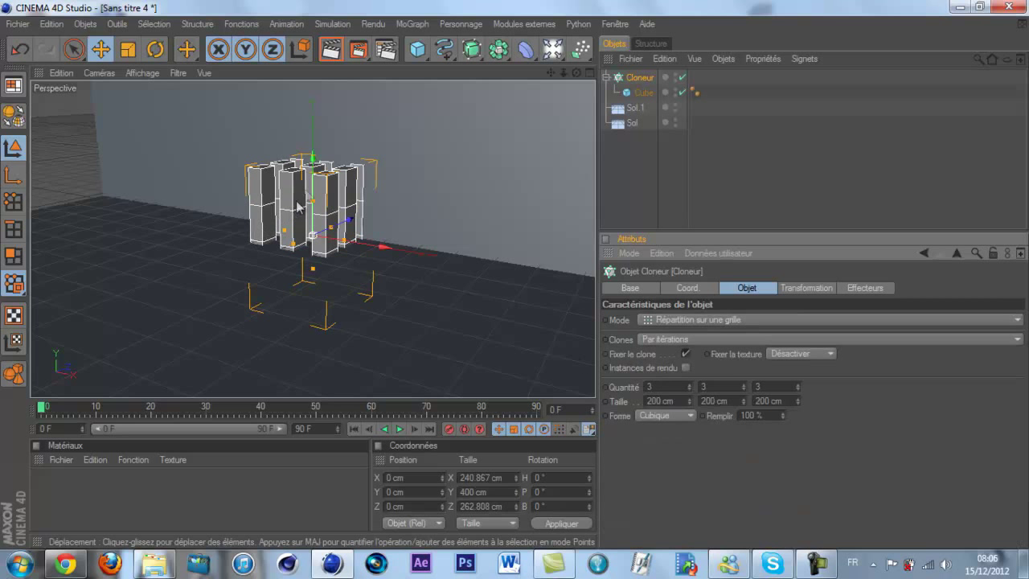
pyautogui.moveTo(313, 167); pyautogui.dragTo(313, 163)
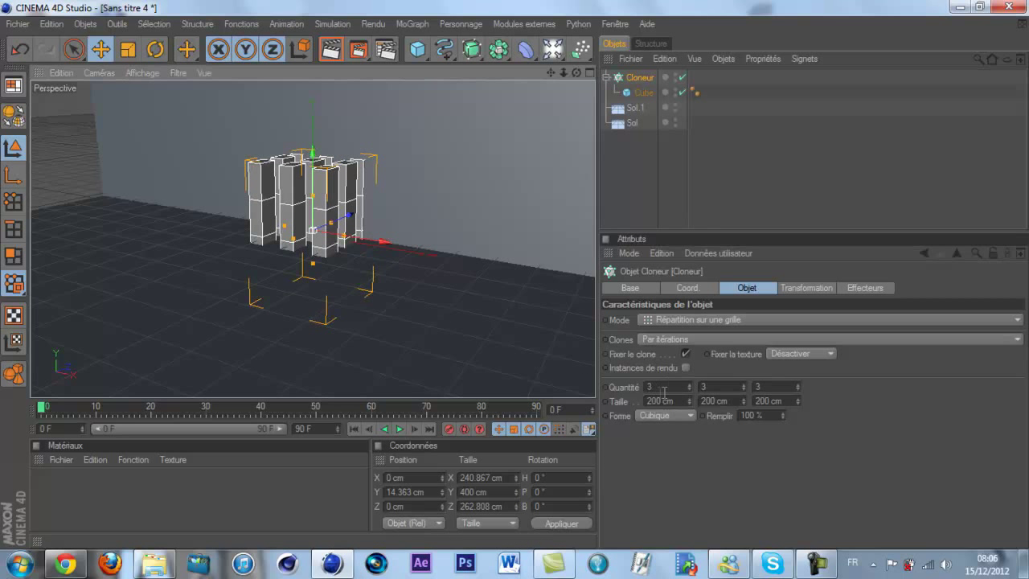
pyautogui.click(733, 386)
pyautogui.press('Return')
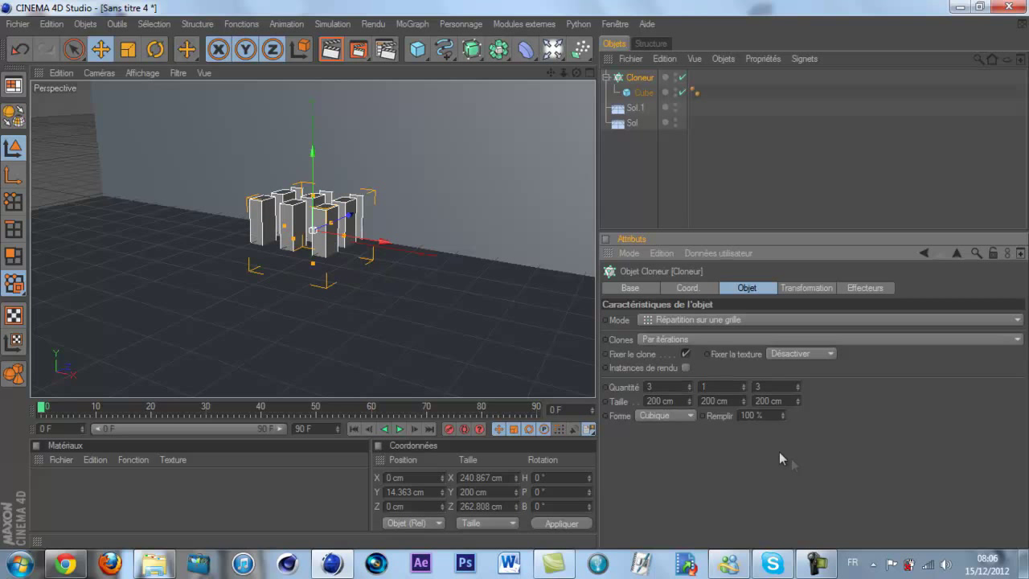
# Move the Cloneur to Y about 110 cm and Z about -248 cm, and enlarge its grid to about 726 cm in X and 343 cm in Z
pyautogui.moveTo(349, 215); pyautogui.dragTo(338, 220)
pyautogui.moveTo(301, 190); pyautogui.dragTo(301, 155)
pyautogui.moveTo(340, 188); pyautogui.dragTo(514, 275)
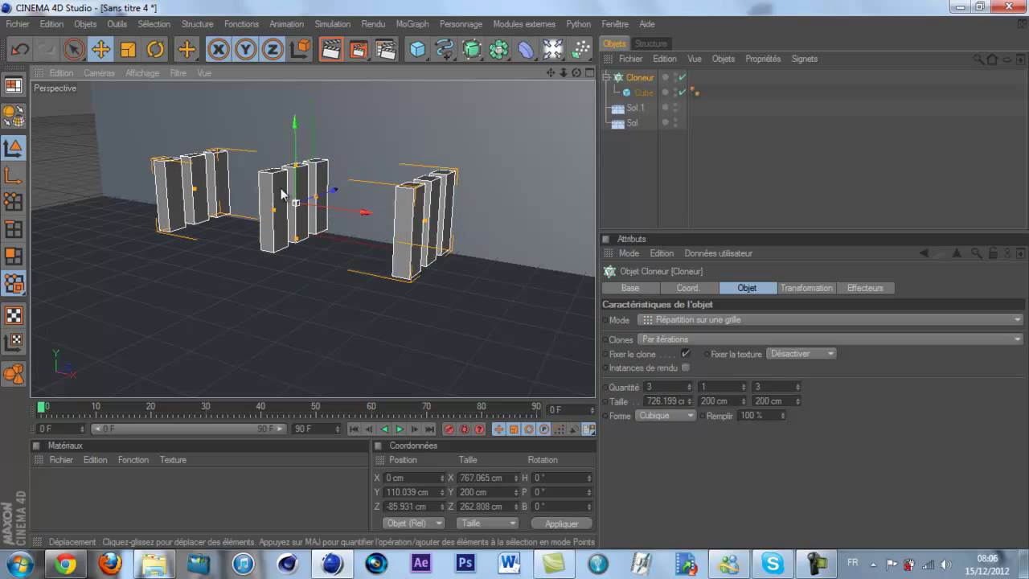
pyautogui.moveTo(315, 197); pyautogui.dragTo(515, 274)
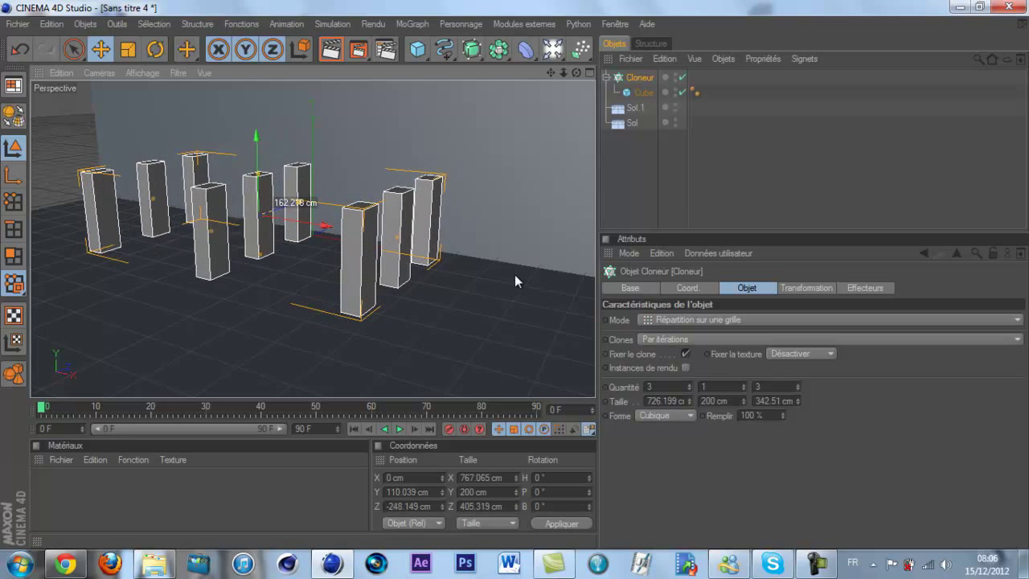
# Set the Cloneur's X quantity to 10 and widen its grid to about 1365 cm in X
pyautogui.click(650, 386)
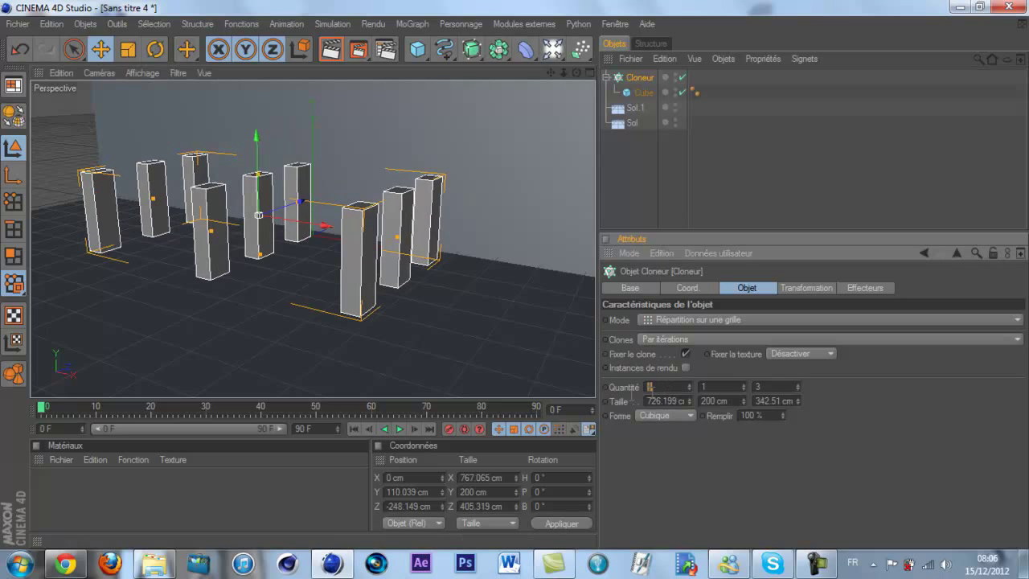
pyautogui.click(667, 462)
pyautogui.moveTo(397, 237); pyautogui.dragTo(561, 263)
pyautogui.moveTo(576, 74); pyautogui.dragTo(642, 72)
pyautogui.scroll(-5, 345, 227)
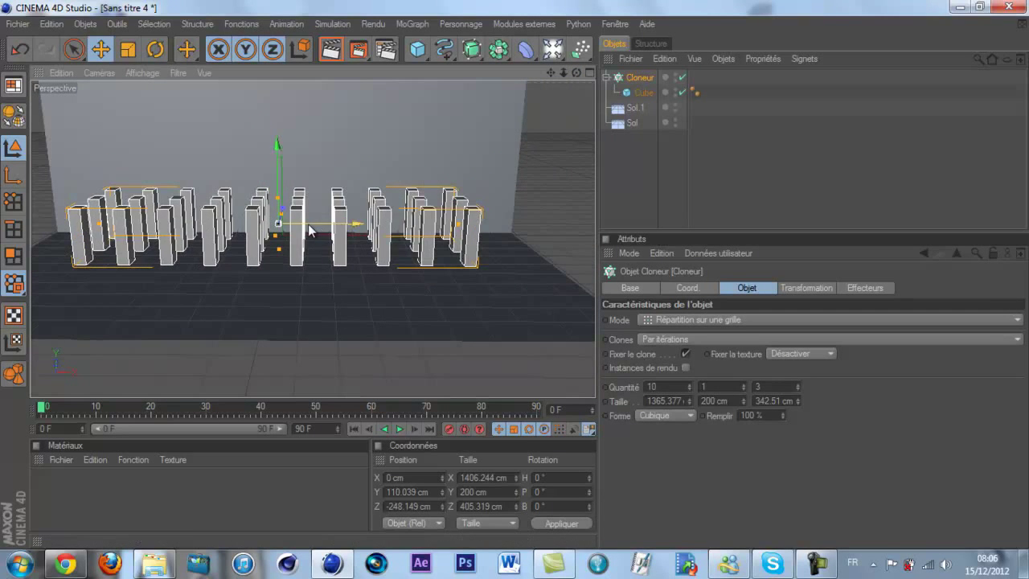
# Shift the Cloneur to X about 43 cm and widen its grid to about 1628 cm in X
pyautogui.click(338, 315)
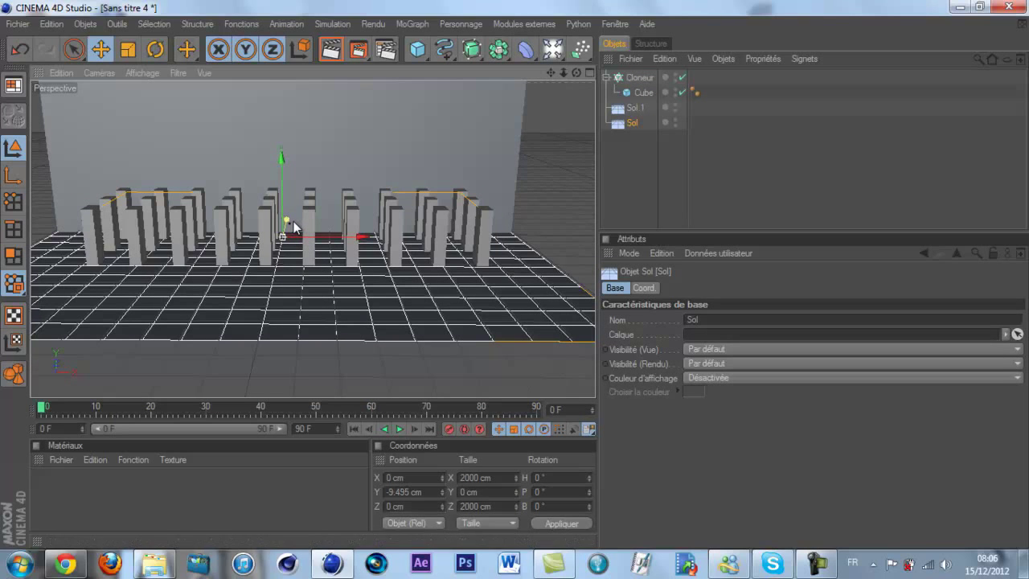
pyautogui.moveTo(292, 222); pyautogui.dragTo(514, 280)
pyautogui.click(380, 222)
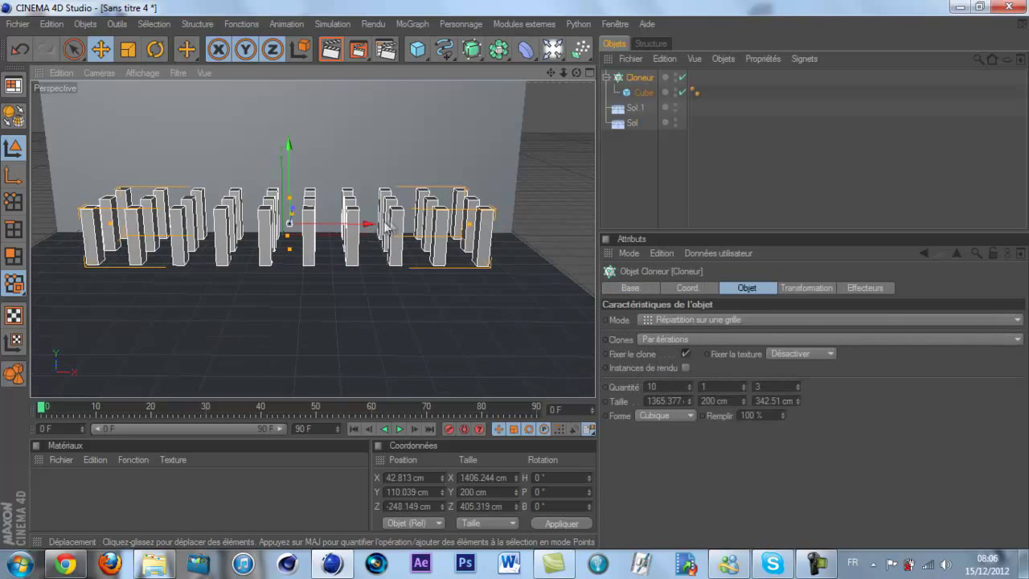
pyautogui.moveTo(473, 231); pyautogui.dragTo(519, 278)
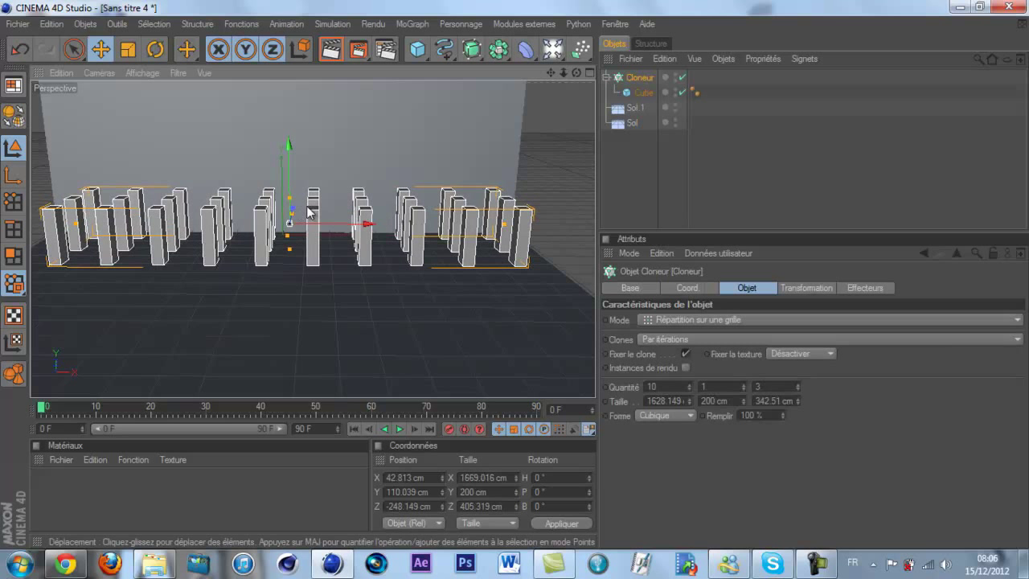
# Set the Cloneur's X quantity to 12
pyautogui.click(667, 384)
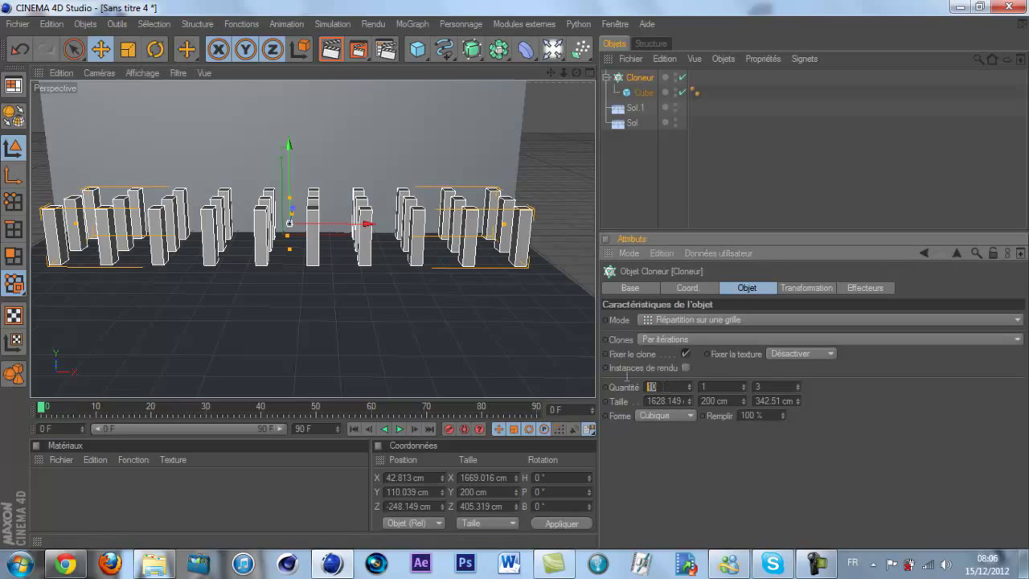
pyautogui.write('12')
pyautogui.press('Return')
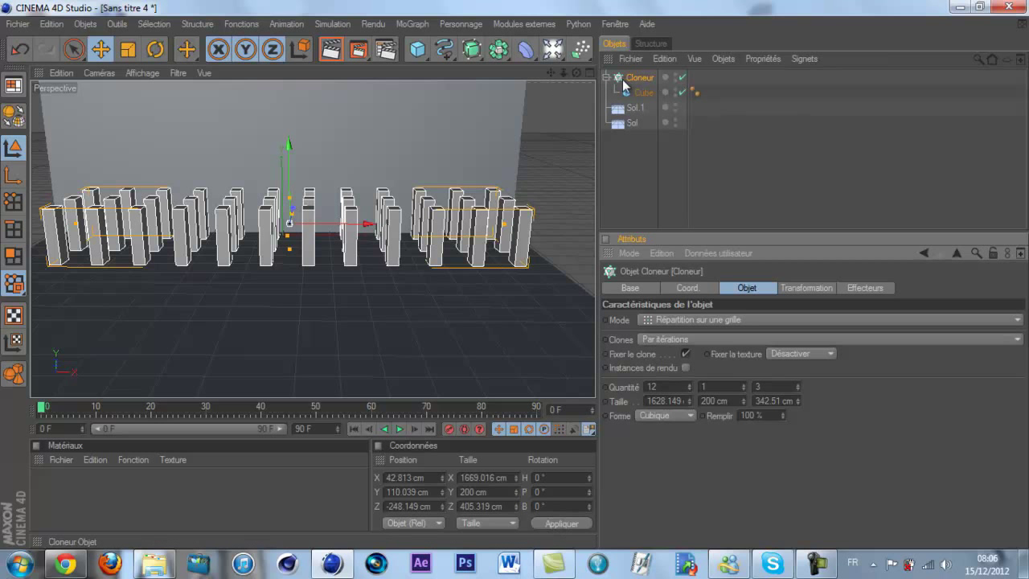
# Add an Effecteur Audio for the Cloneur and load the Instru Rap Francais Hard [LOURDE] wave file as its audio file
pyautogui.click(412, 24)
pyautogui.moveTo(426, 45)
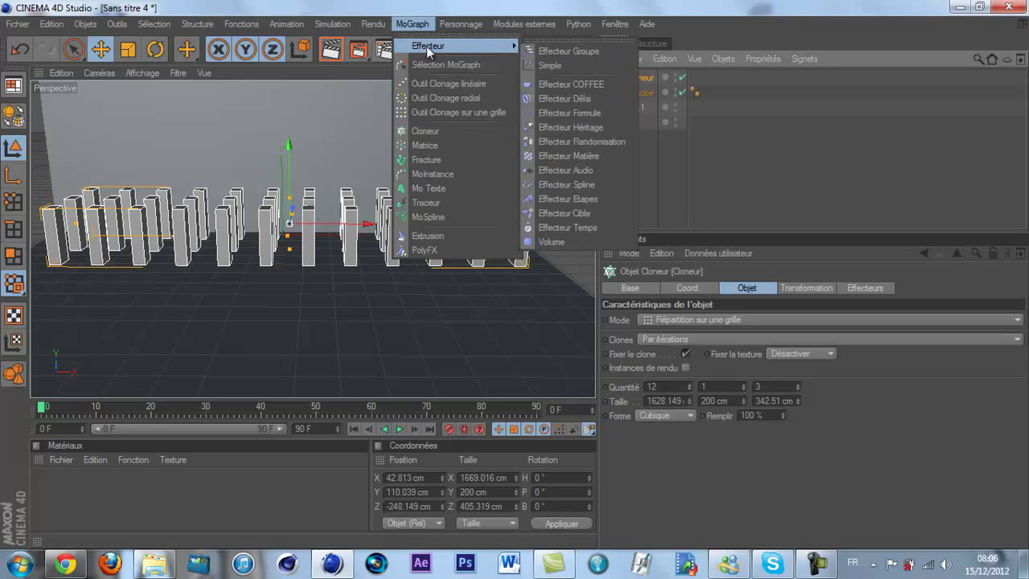
pyautogui.click(576, 169)
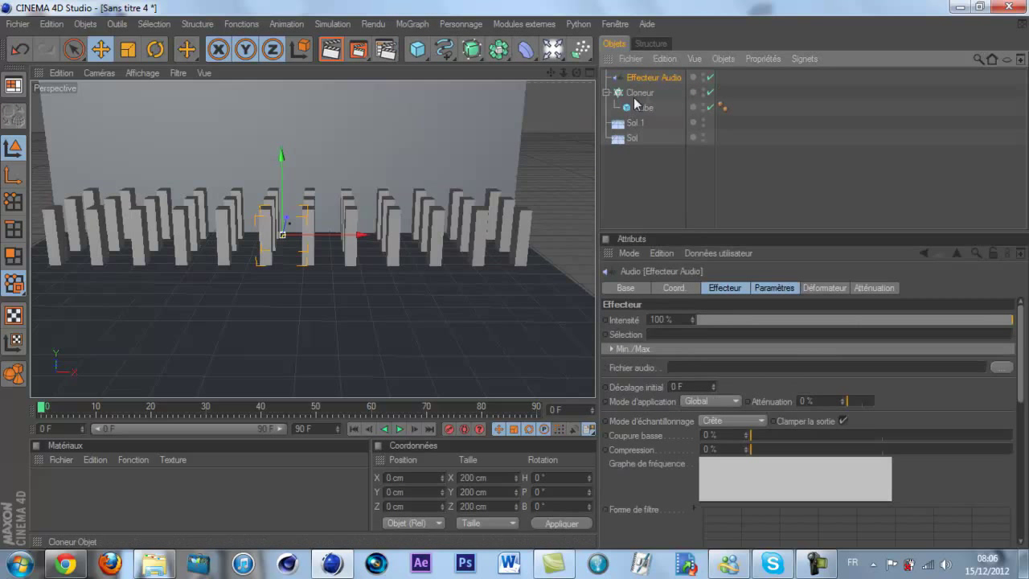
pyautogui.click(1001, 367)
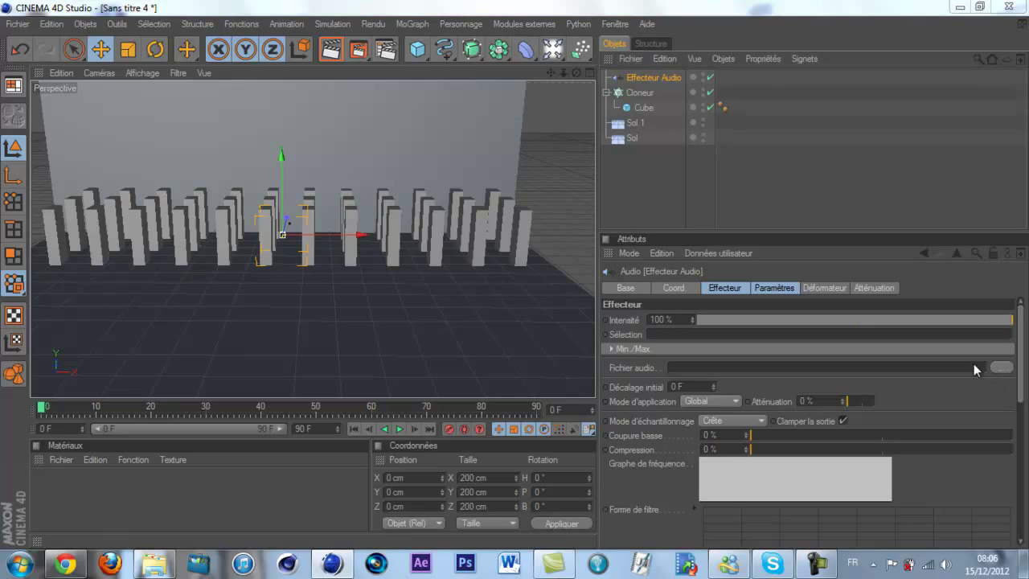
pyautogui.click(213, 152)
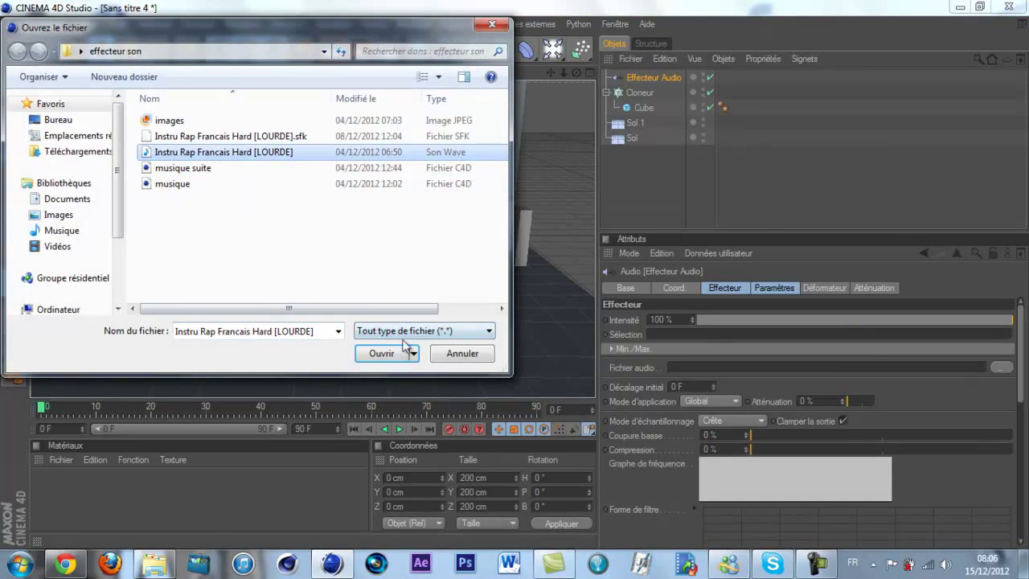
pyautogui.click(399, 351)
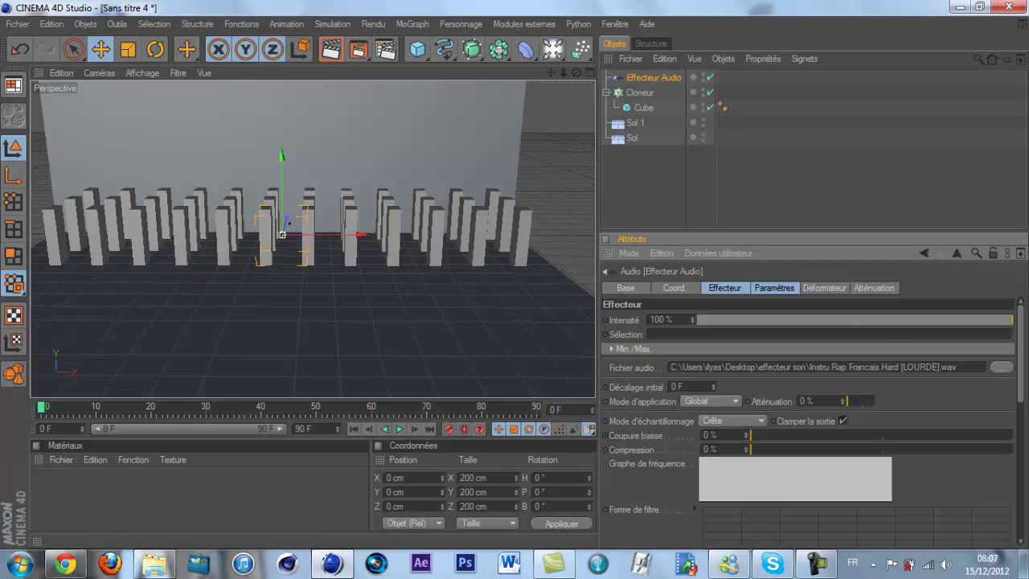
# Open the musique suite example from the effecteur son folder to check its timeline length, and close it
pyautogui.click(155, 565)
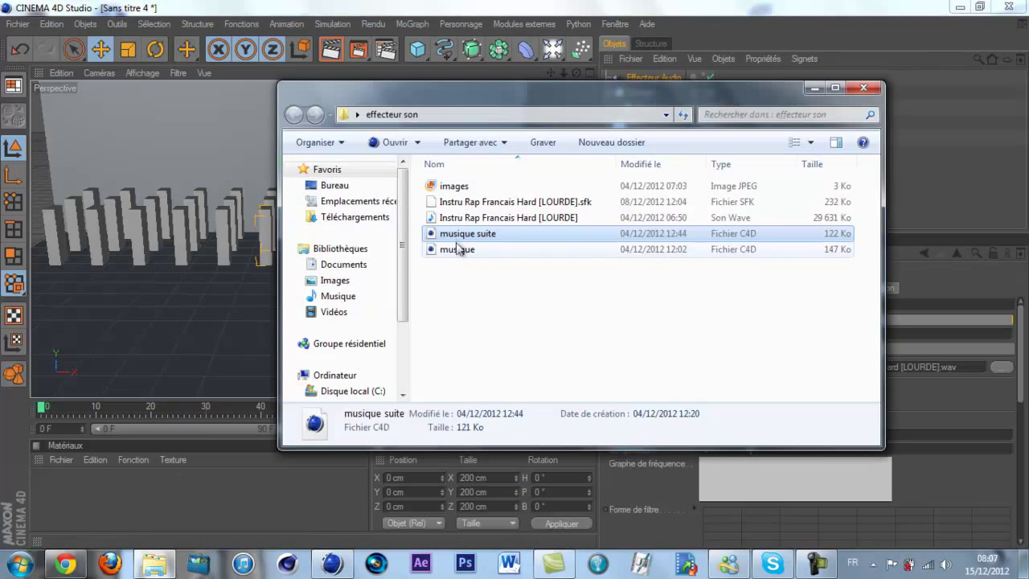
pyautogui.doubleClick(465, 234)
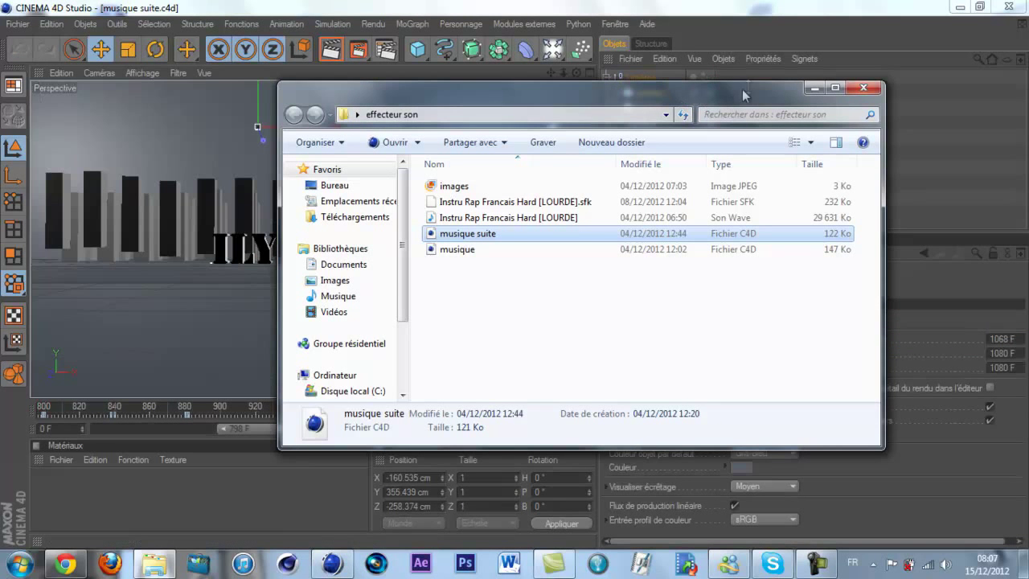
pyautogui.click(811, 89)
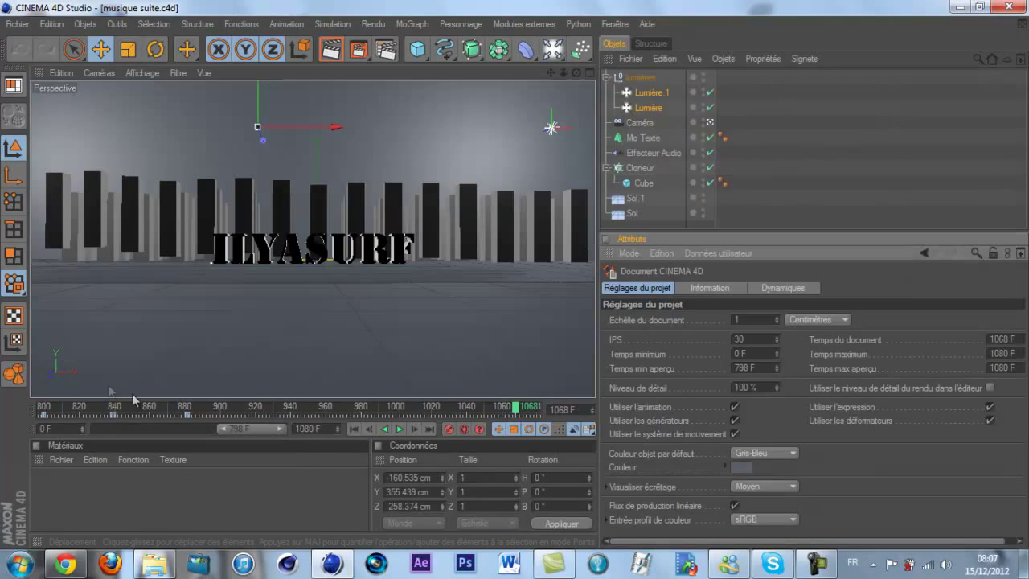
pyautogui.click(18, 23)
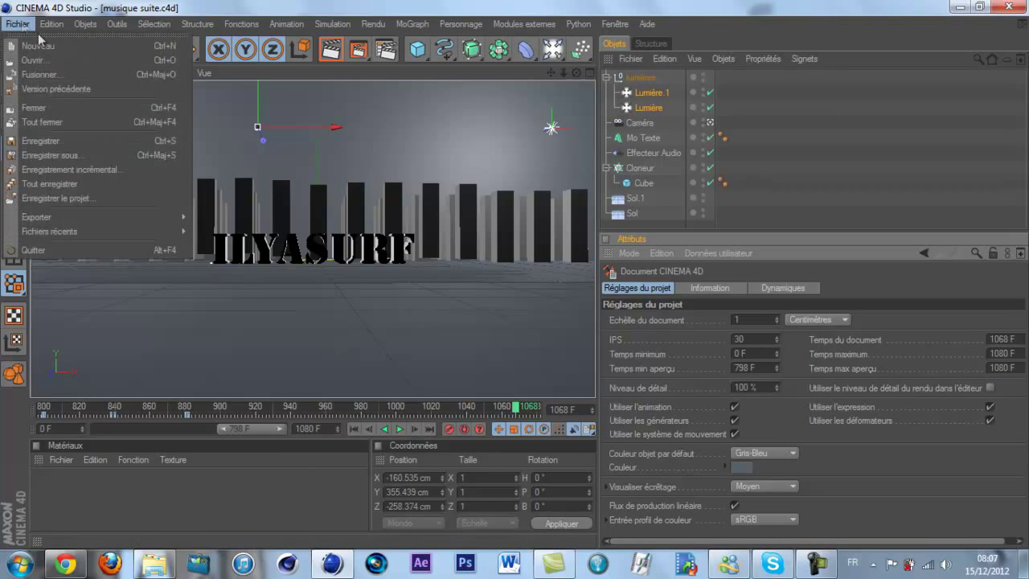
pyautogui.click(49, 112)
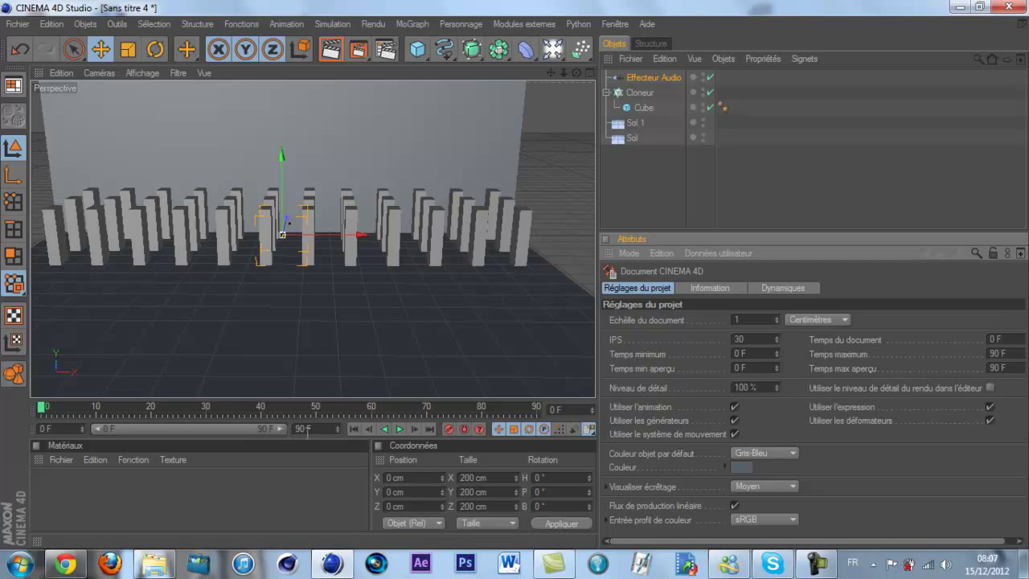
# Set the animation's end to frame 1080 and limit the timeline preview range to frames 795 to 1080
pyautogui.moveTo(326, 428); pyautogui.dragTo(236, 414)
pyautogui.write('1080')
pyautogui.click(259, 464)
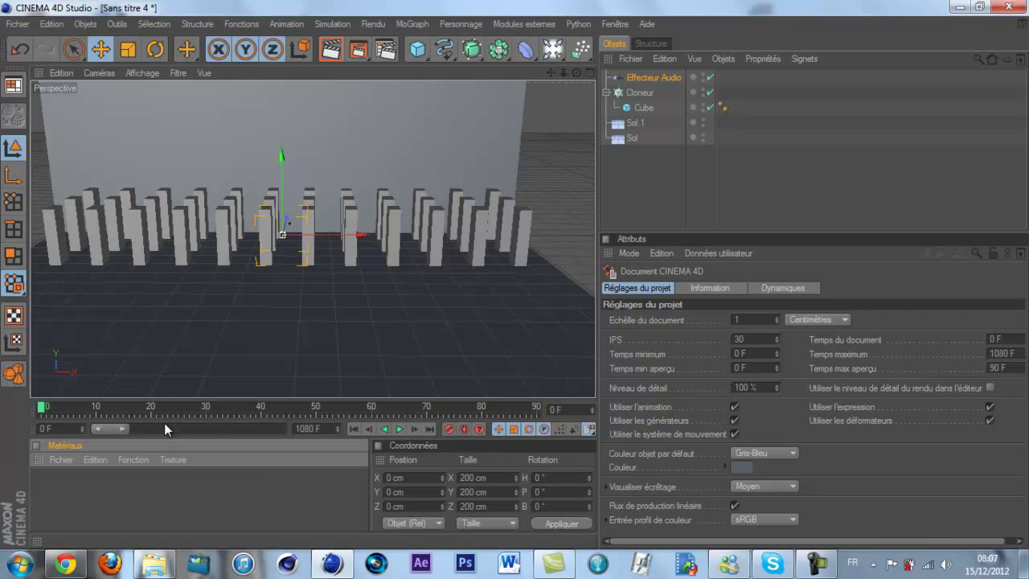
pyautogui.moveTo(126, 429); pyautogui.dragTo(291, 442)
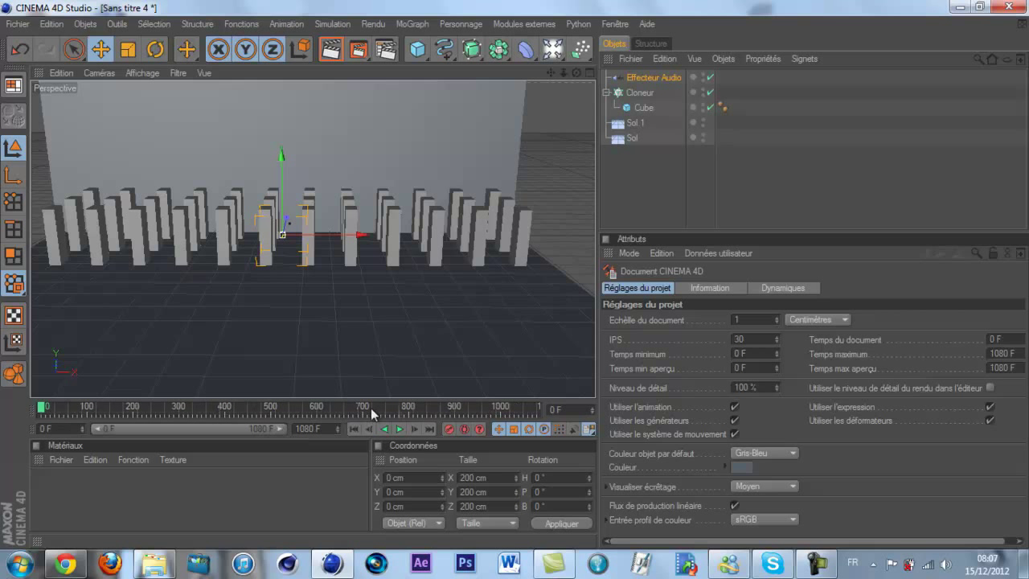
pyautogui.moveTo(95, 433); pyautogui.dragTo(147, 434)
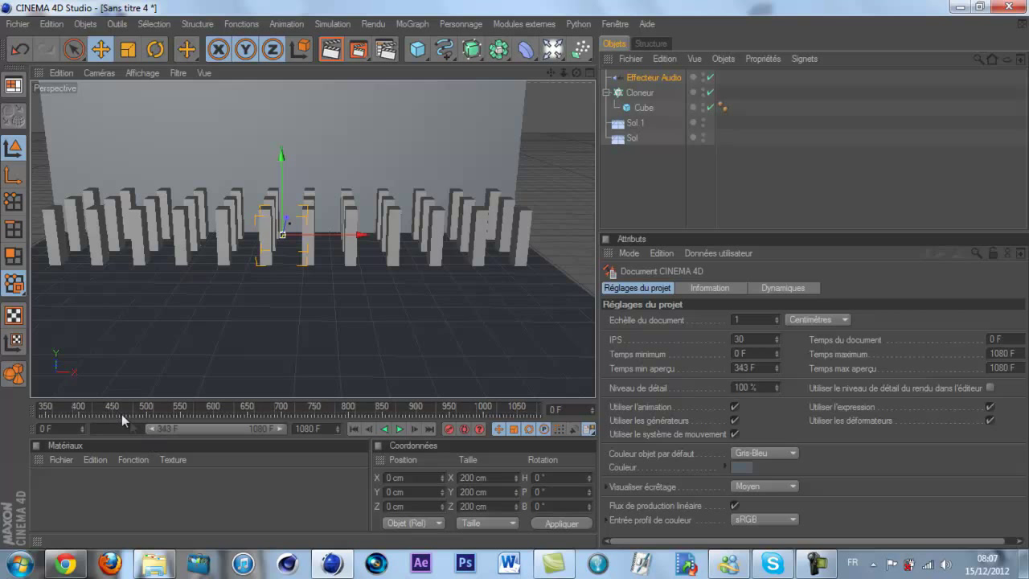
pyautogui.moveTo(150, 431); pyautogui.dragTo(222, 441)
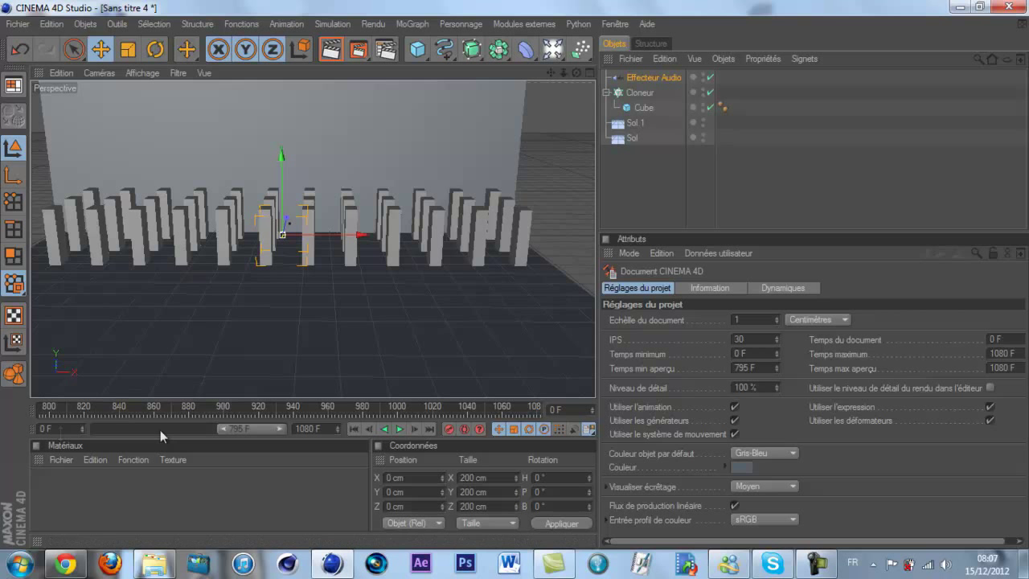
# Play the animation from frame 840 with the Effecteur Audio selected and audio track playback enabled, checking how the bars react
pyautogui.click(712, 192)
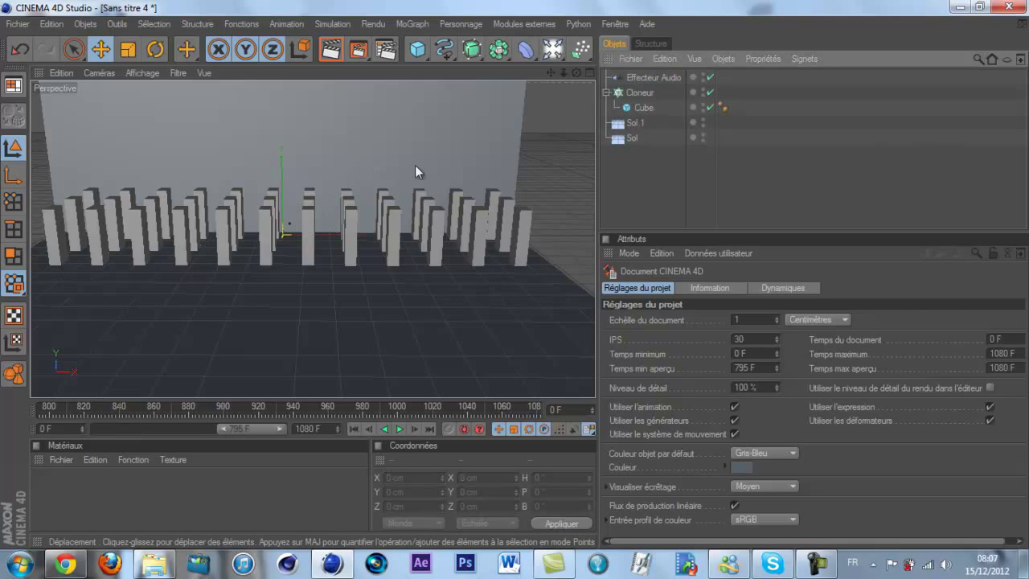
pyautogui.click(660, 77)
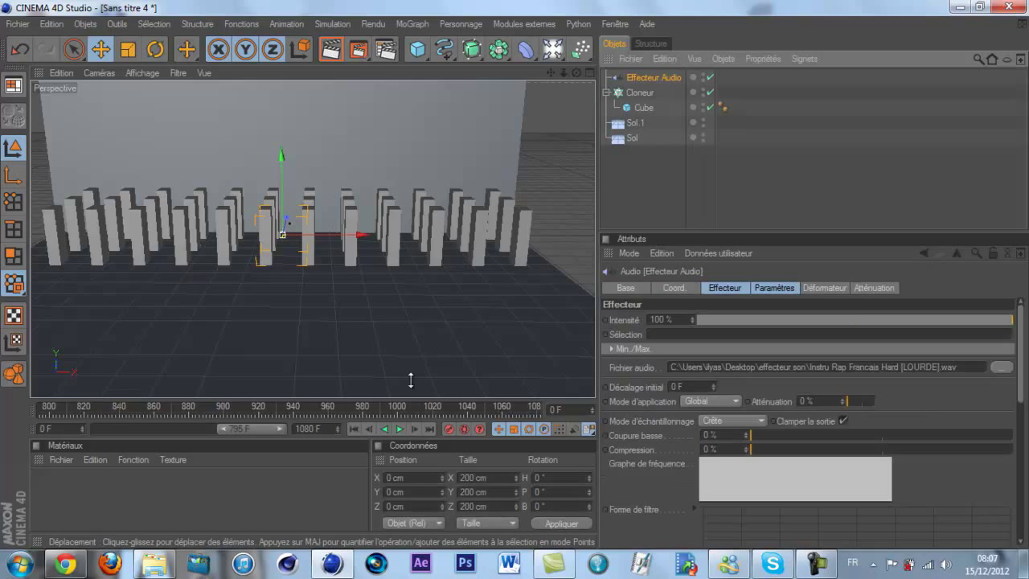
pyautogui.click(118, 408)
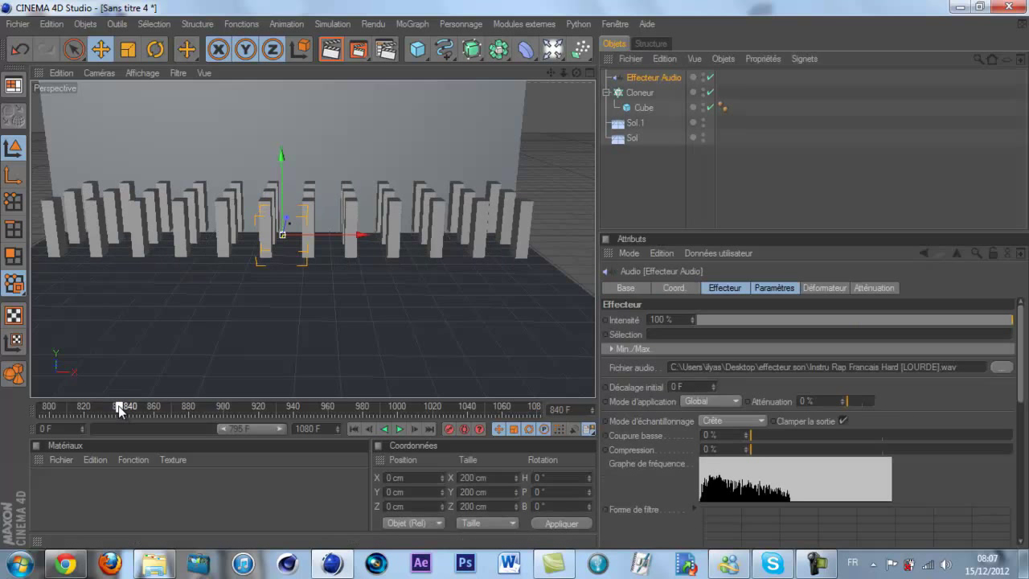
pyautogui.click(401, 431)
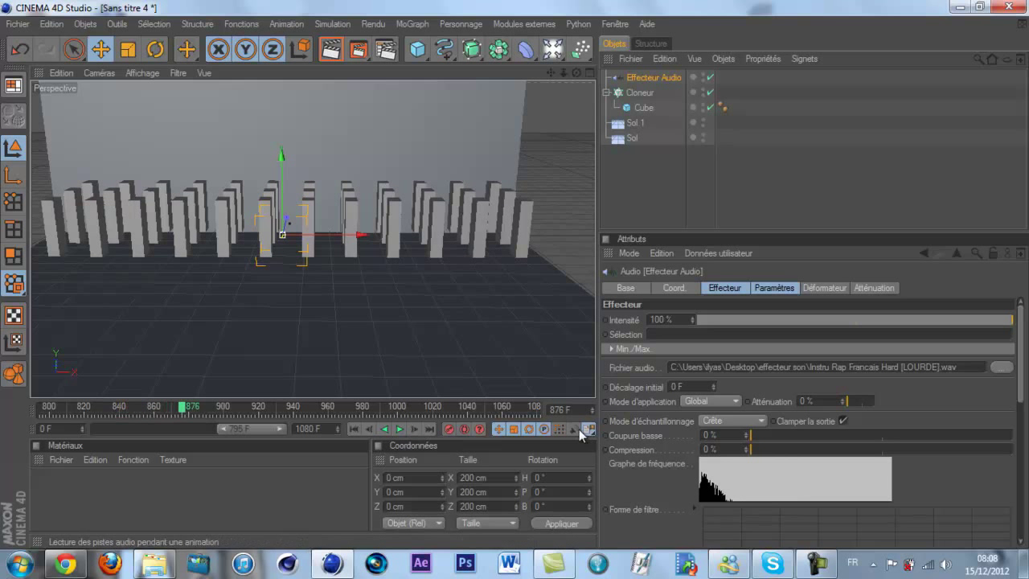
pyautogui.click(399, 430)
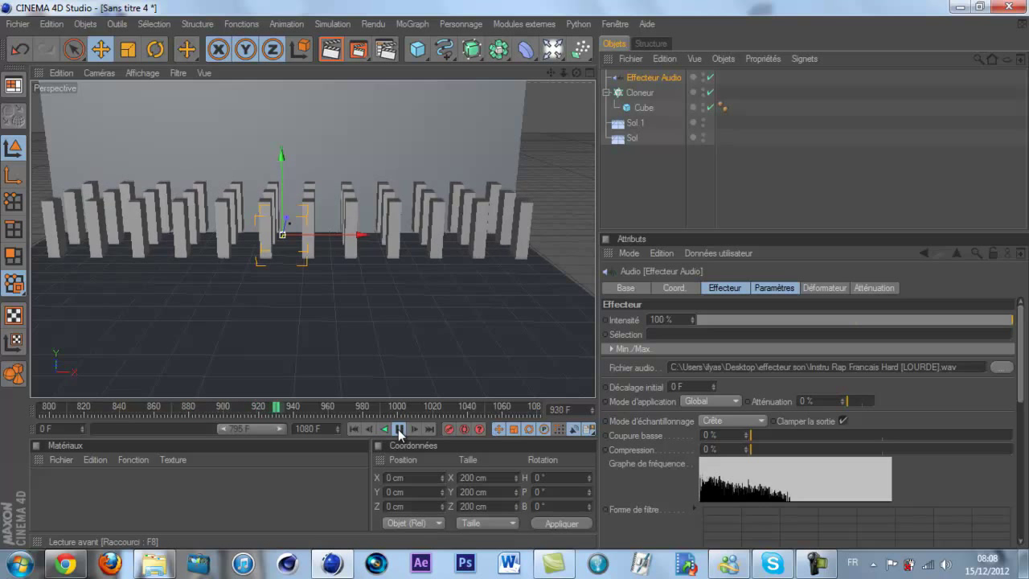
pyautogui.click(399, 430)
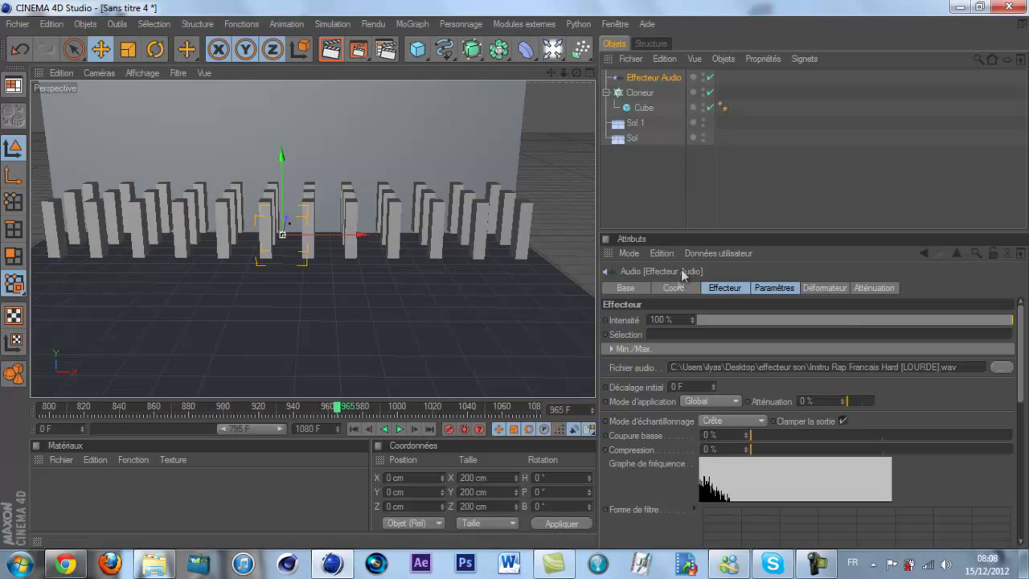
# Set the Effecteur Audio's intensity to 30 % and its application mode to Par étapes, and play the animation
pyautogui.doubleClick(675, 318)
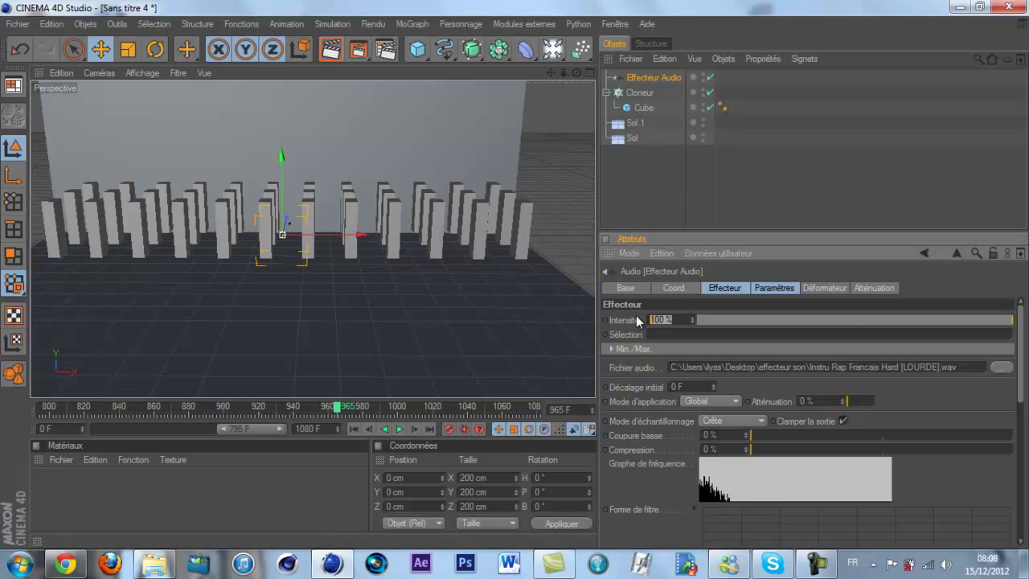
pyautogui.write('30')
pyautogui.press('Return')
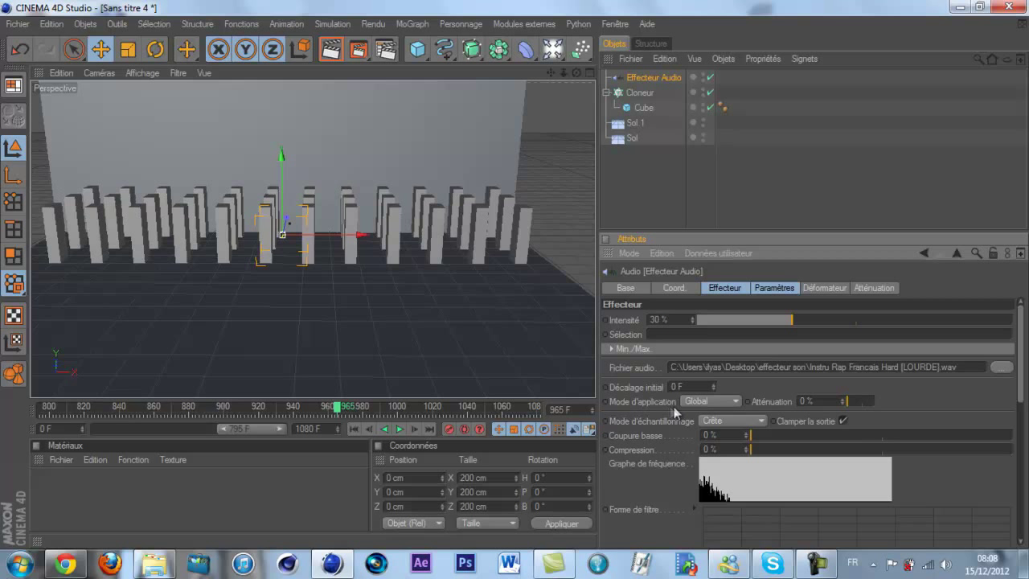
pyautogui.click(706, 403)
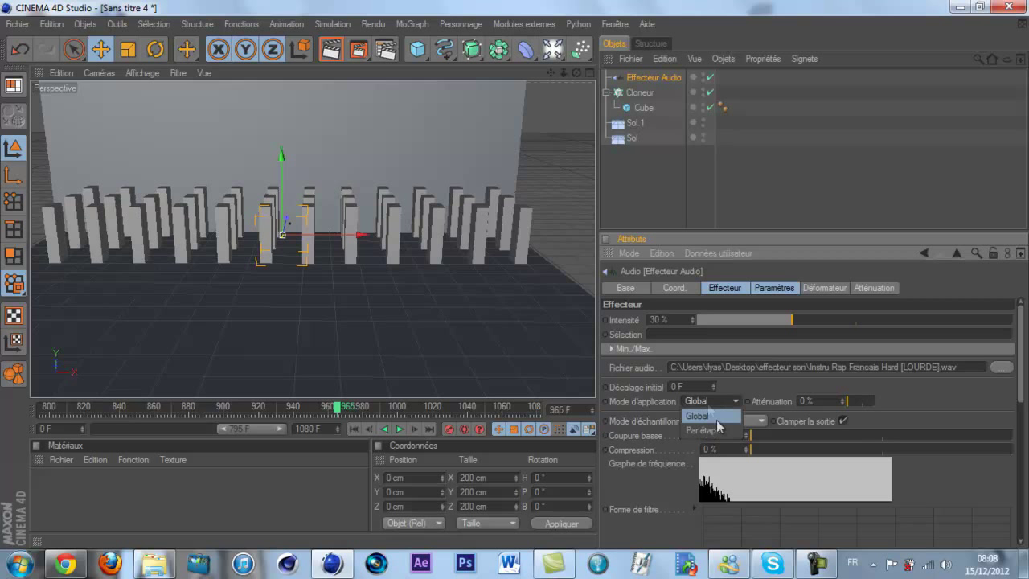
pyautogui.click(717, 430)
pyautogui.click(399, 429)
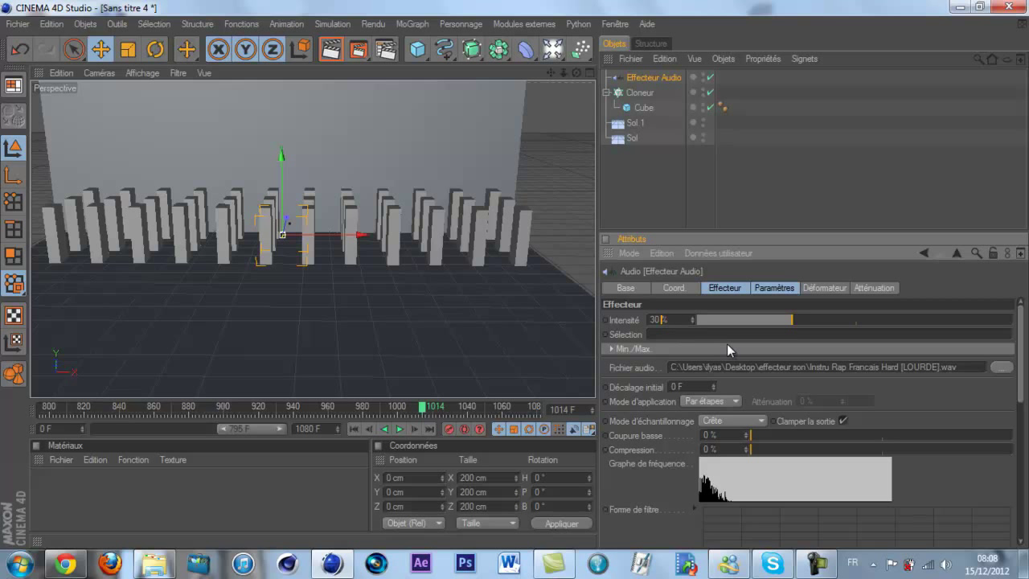
# Set the Effecteur Audio's intensity to 300 % and play the animation from frame 817 to check the bars' movement
pyautogui.press('Return')
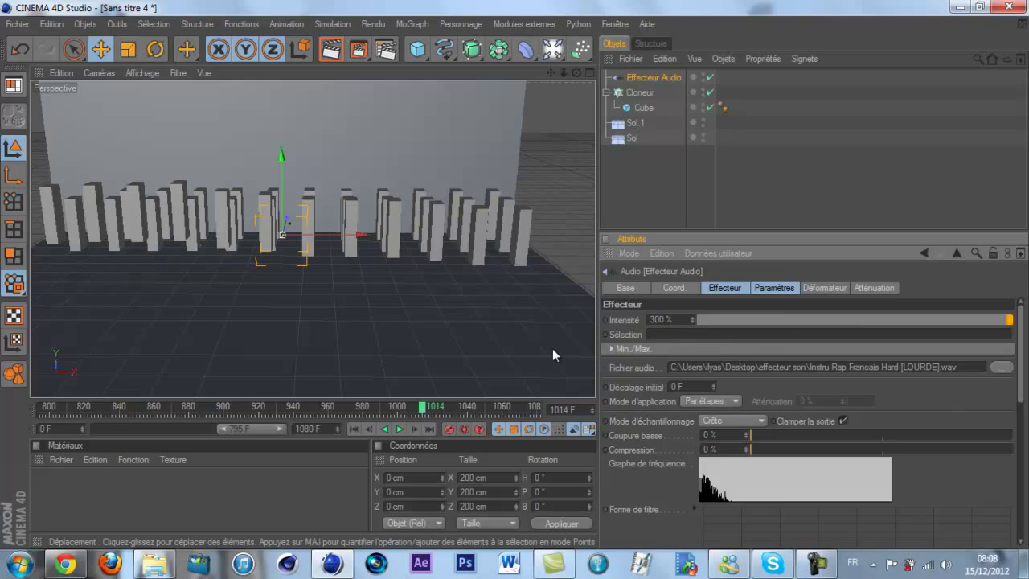
pyautogui.click(80, 411)
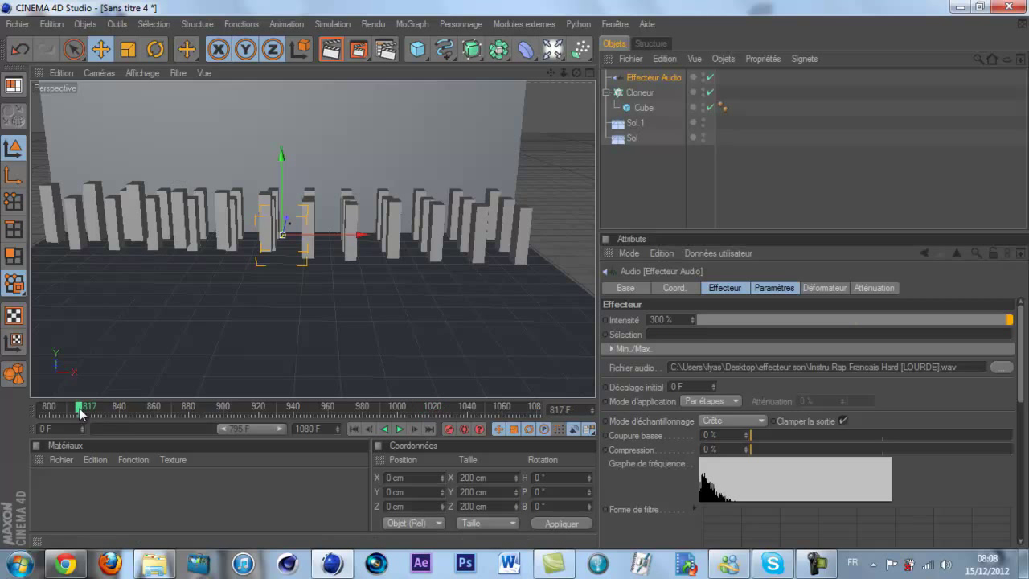
pyautogui.click(399, 429)
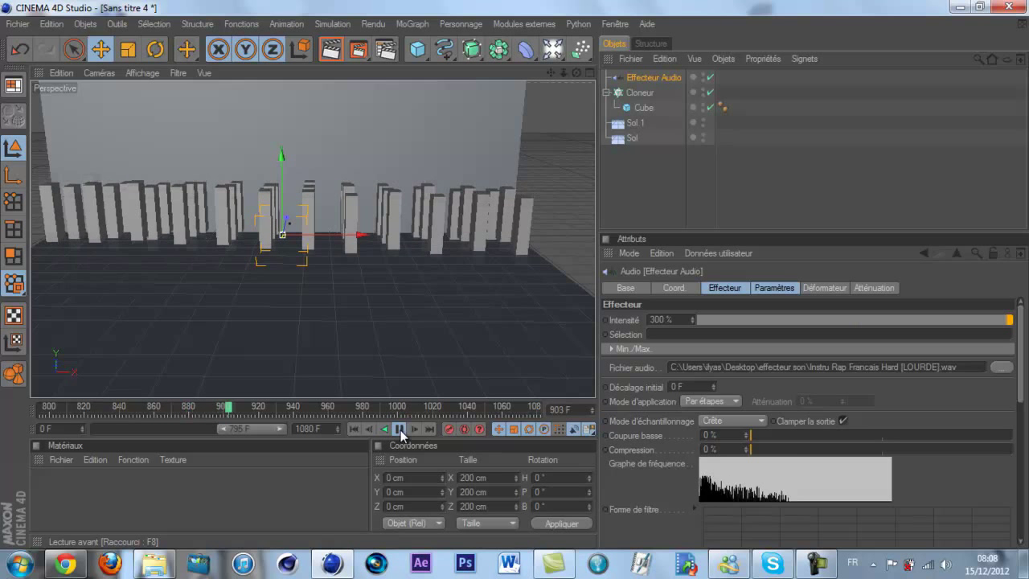
pyautogui.click(400, 429)
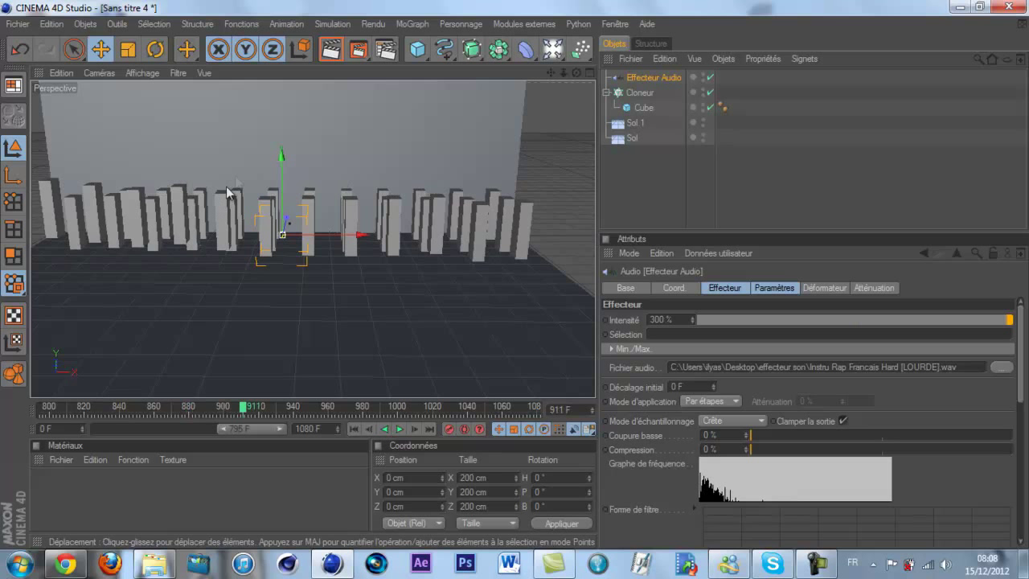
# Add a Mo Texte object and move it in front of the bars, to about Z -513 cm
pyautogui.click(414, 25)
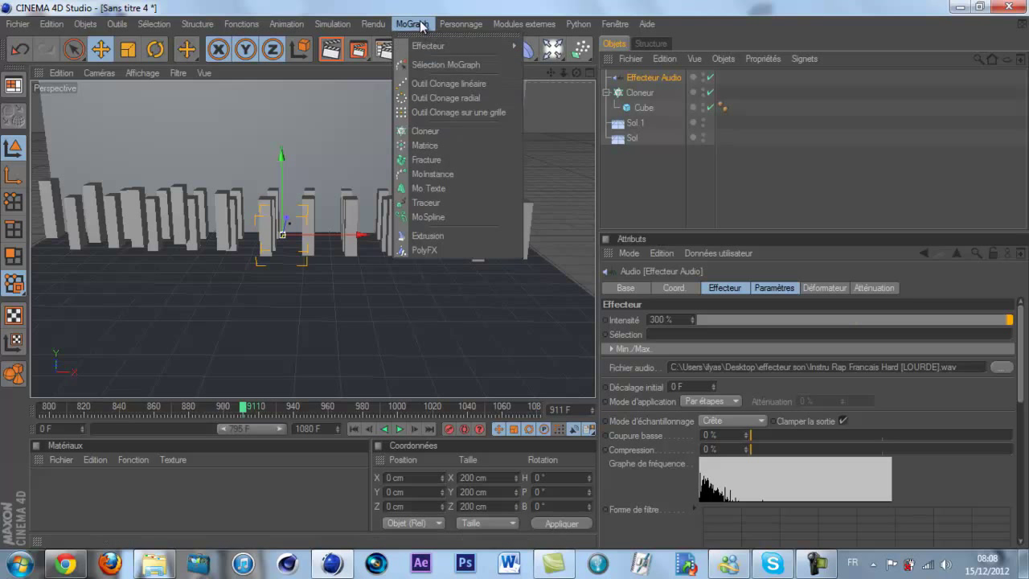
pyautogui.click(442, 188)
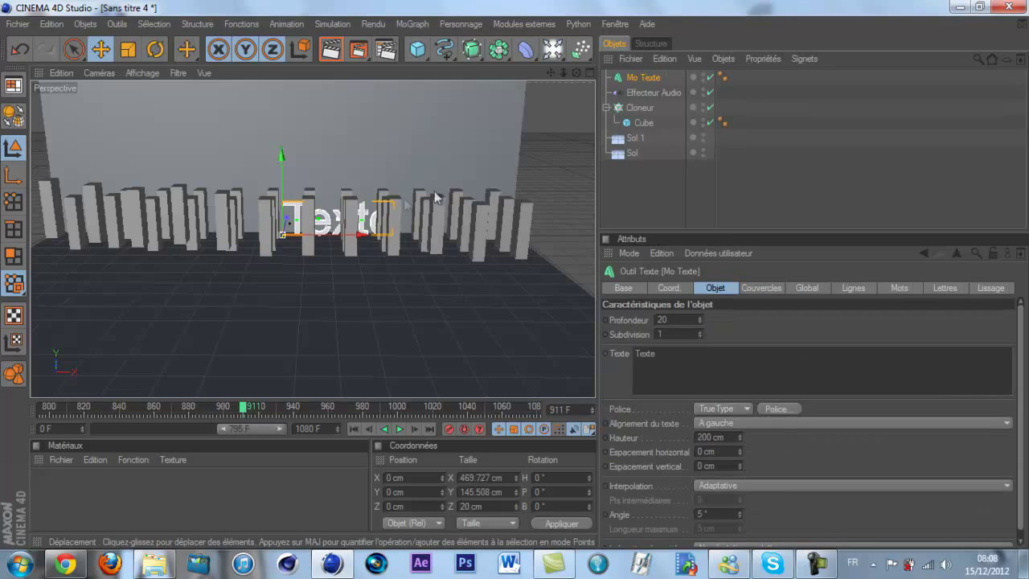
pyautogui.moveTo(292, 225); pyautogui.dragTo(514, 281)
pyautogui.moveTo(350, 275); pyautogui.dragTo(269, 275)
# Set the Mo Texte's alignment to Centré and shift it along X to about 59 cm
pyautogui.click(674, 360)
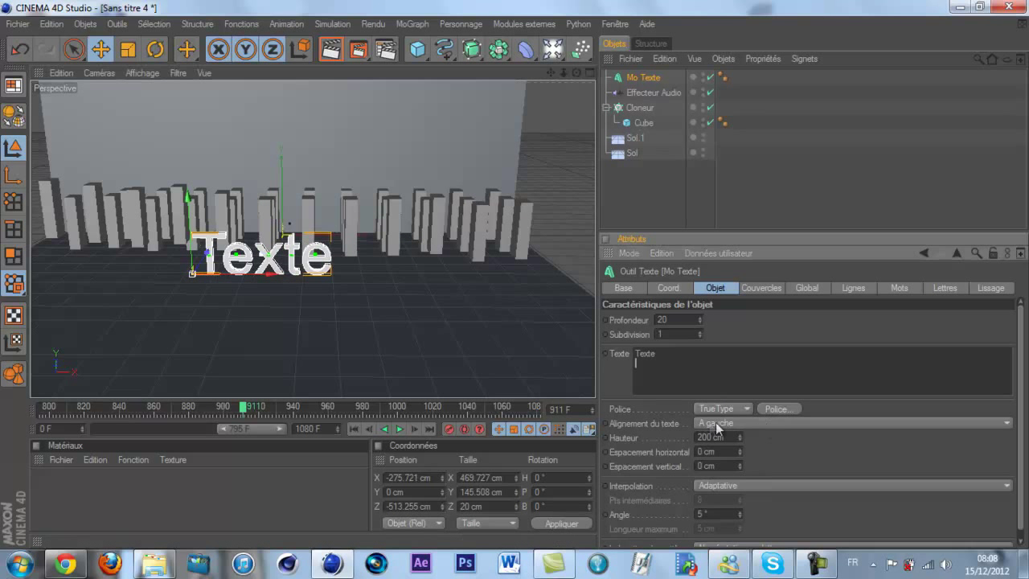
pyautogui.click(719, 423)
pyautogui.click(729, 456)
pyautogui.moveTo(246, 274); pyautogui.dragTo(515, 274)
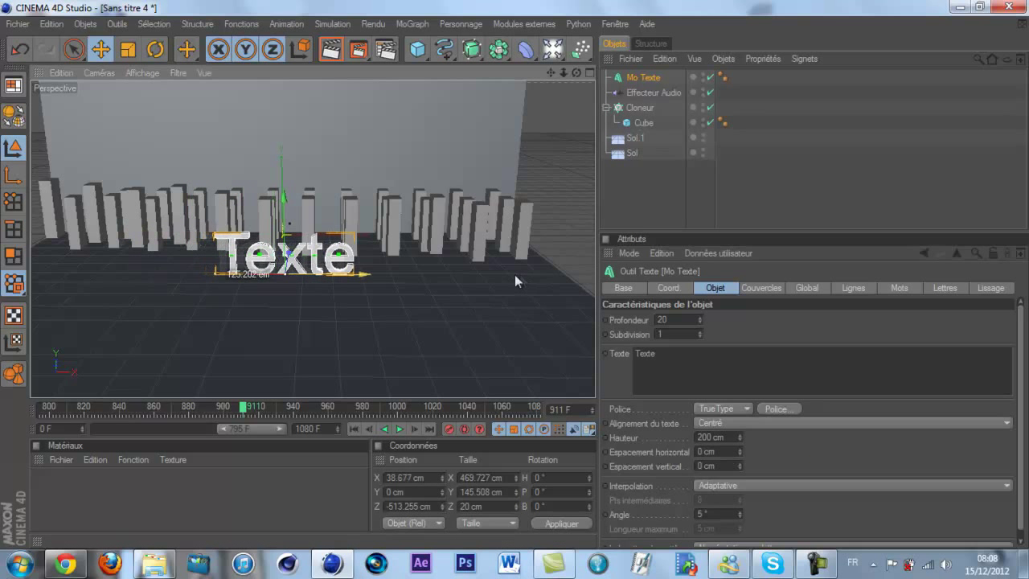
pyautogui.moveTo(680, 375); pyautogui.dragTo(557, 349)
pyautogui.scroll(-1, 542, 363)
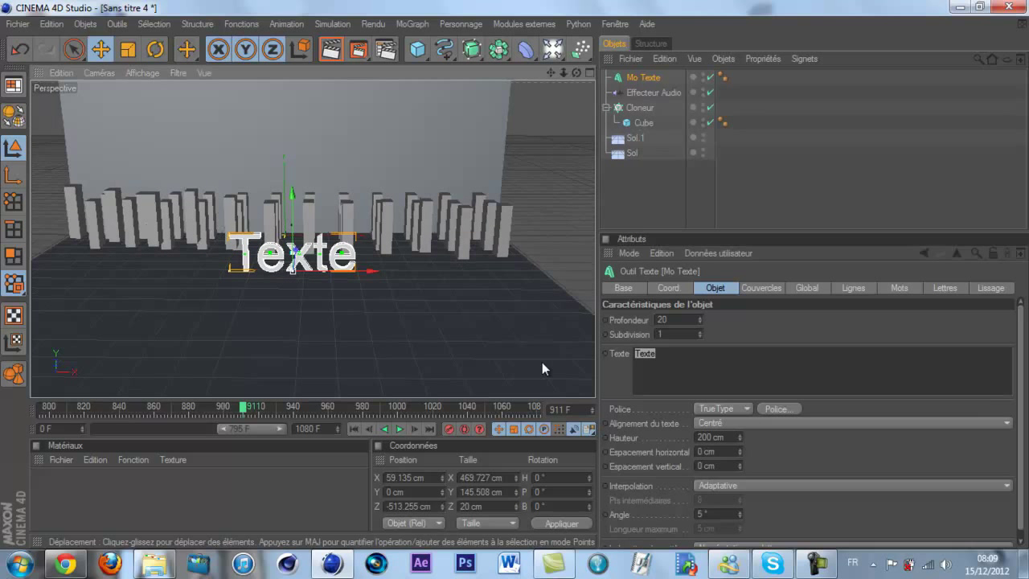
pyautogui.press('i')
pyautogui.scroll(6, 541, 368)
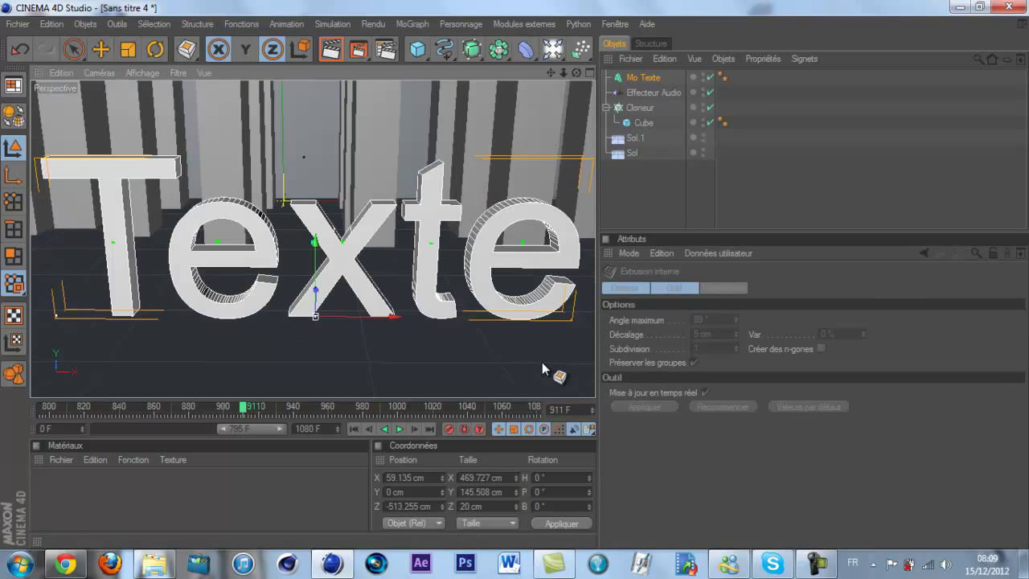
pyautogui.scroll(-8, 465, 98)
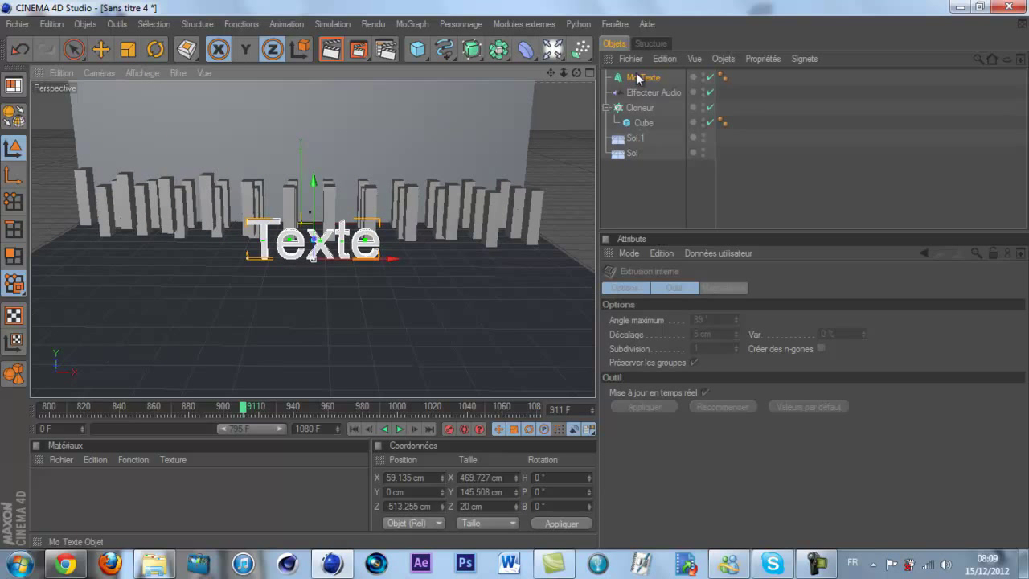
# Replace the Mo Texte's wording with "ilyasurf" and switch back to the Move tool
pyautogui.click(639, 78)
pyautogui.moveTo(678, 367); pyautogui.dragTo(589, 327)
pyautogui.write('ilya')
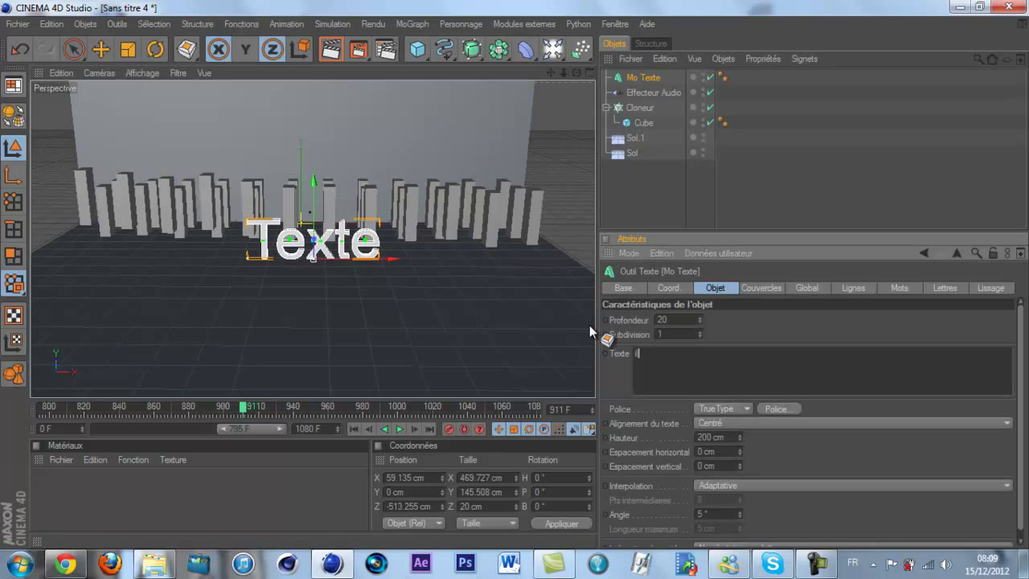
pyautogui.write('surf')
pyautogui.click(101, 49)
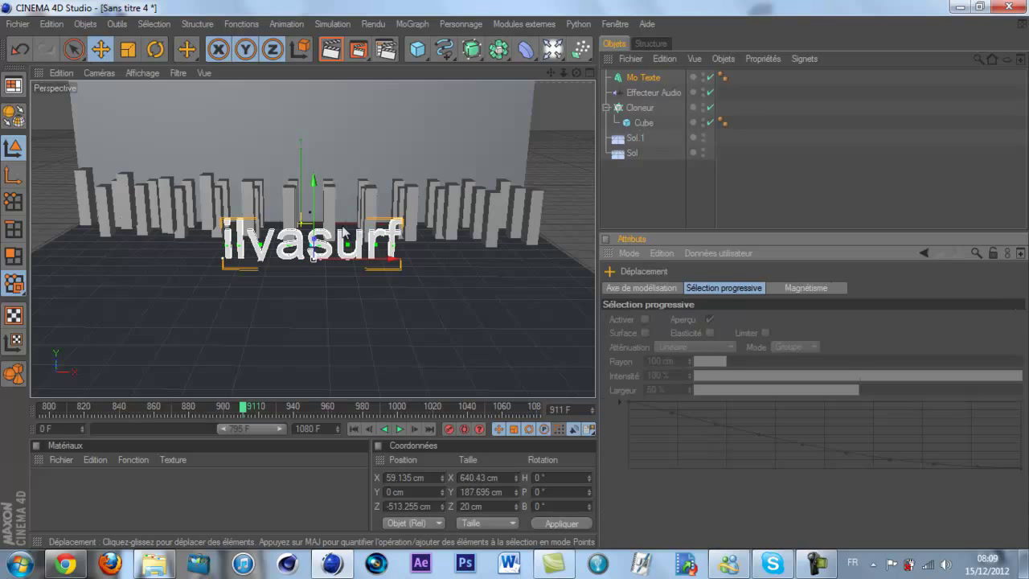
pyautogui.click(655, 77)
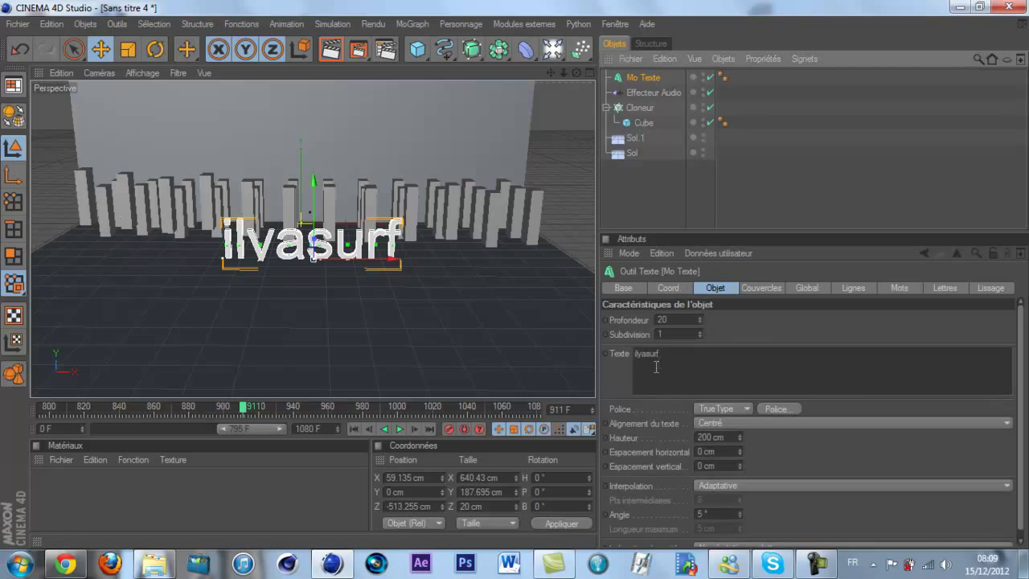
# Render a preview of the view and try the Stencil Std font on the Mo Texte
pyautogui.click(329, 50)
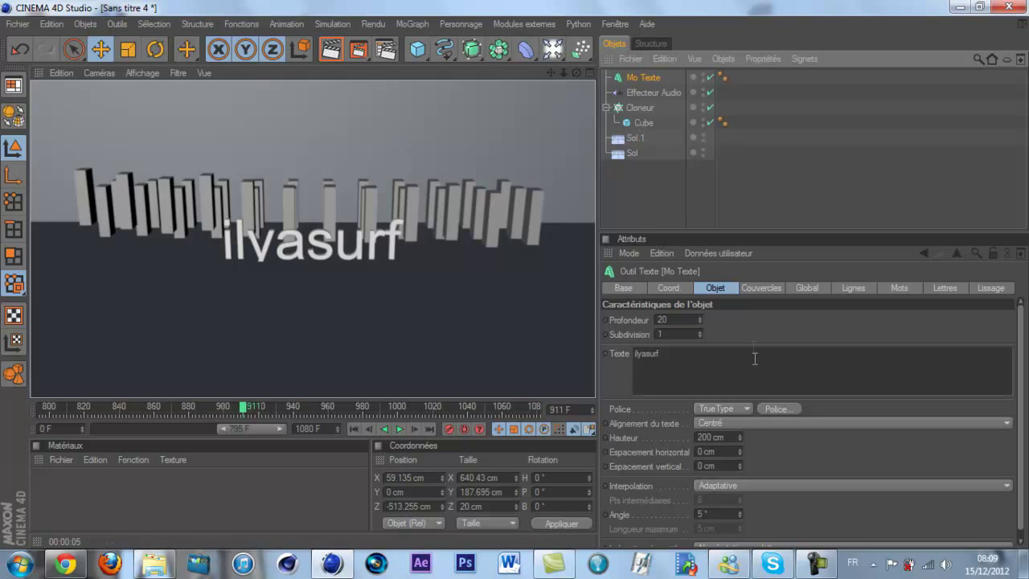
pyautogui.click(785, 408)
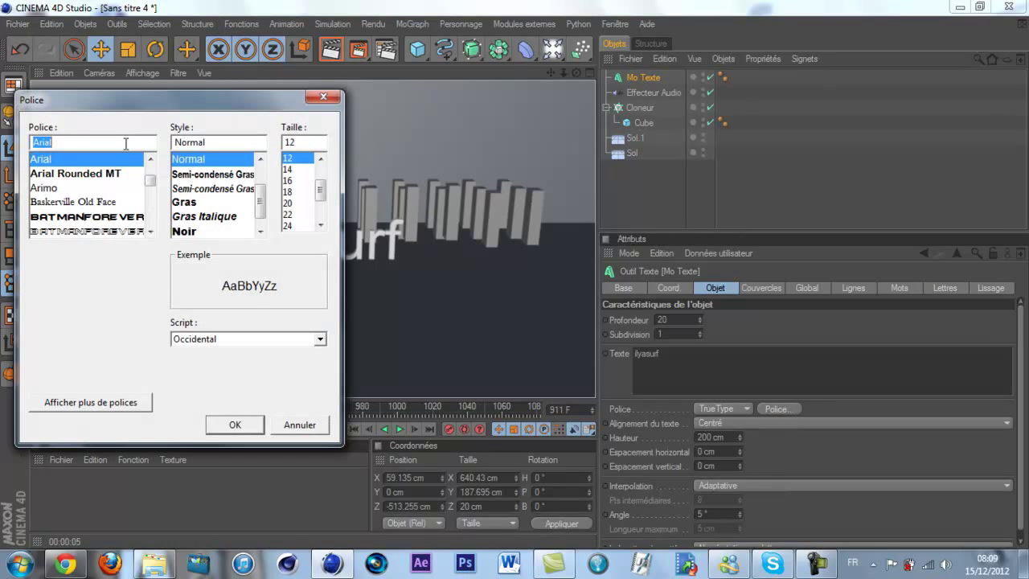
pyautogui.write('x')
pyautogui.press('BackSpace')
pyautogui.write('sl')
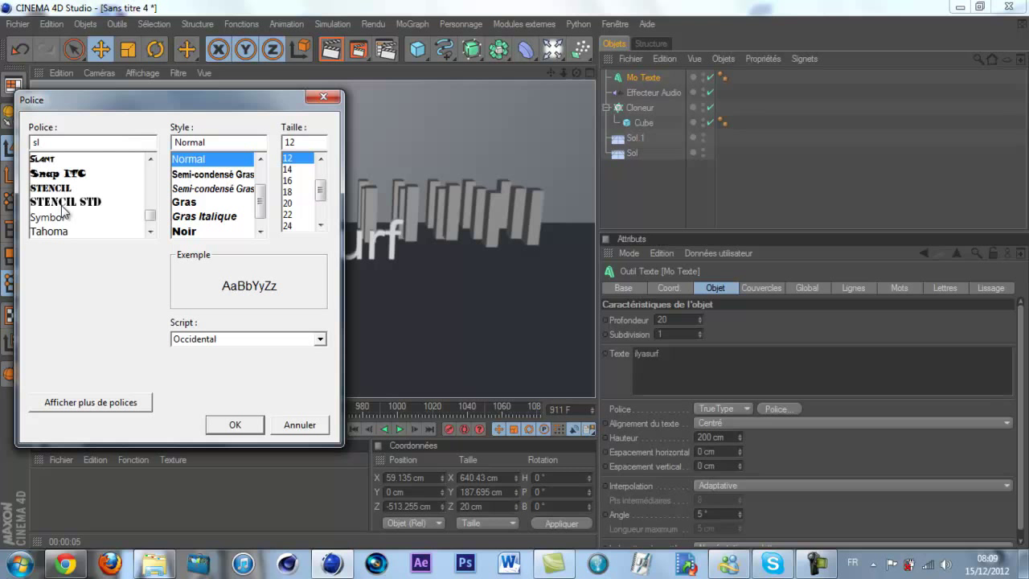
pyautogui.click(64, 202)
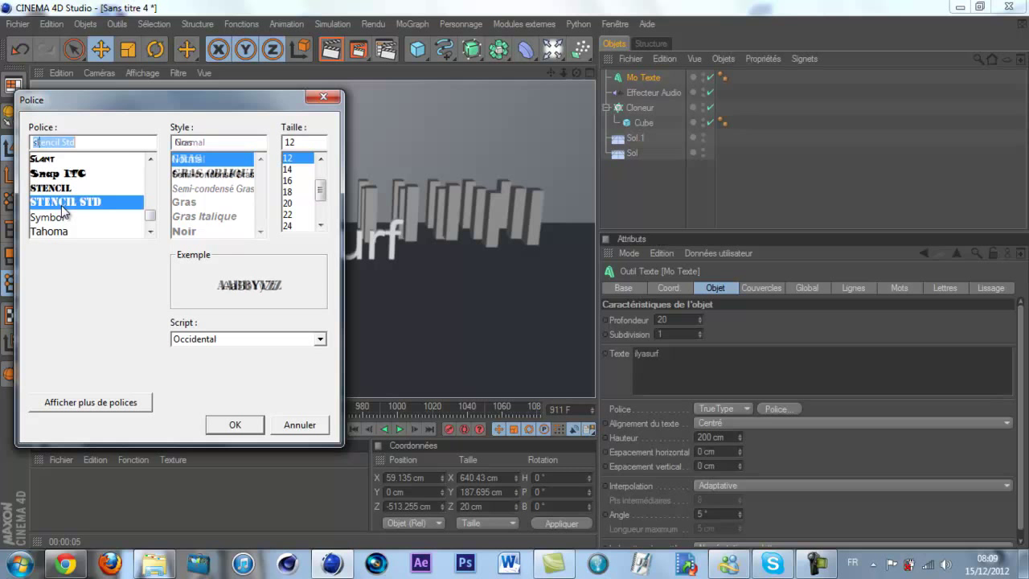
pyautogui.click(232, 425)
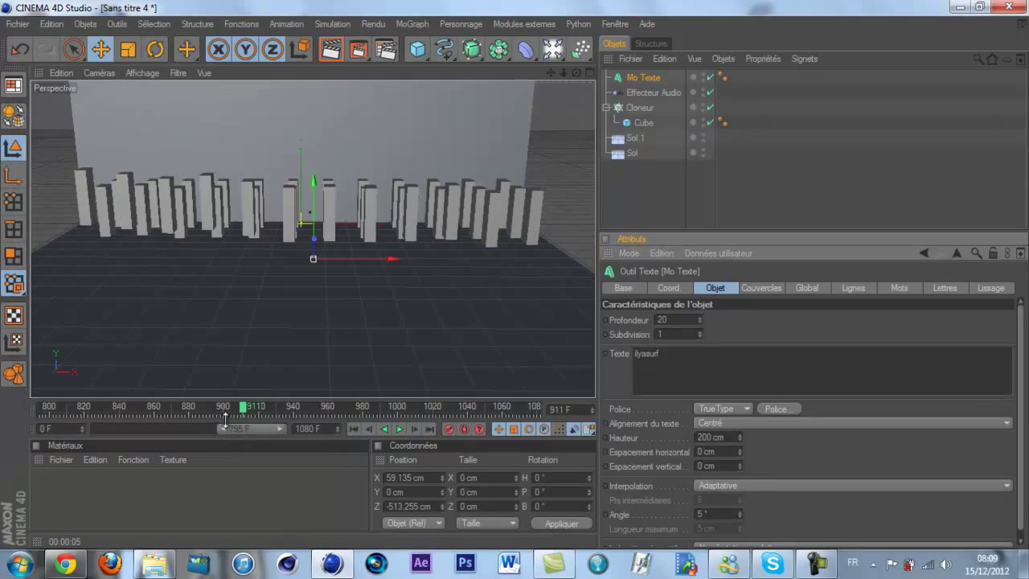
# Set the Mo Texte's font to Stencil in the Gras style
pyautogui.click(791, 409)
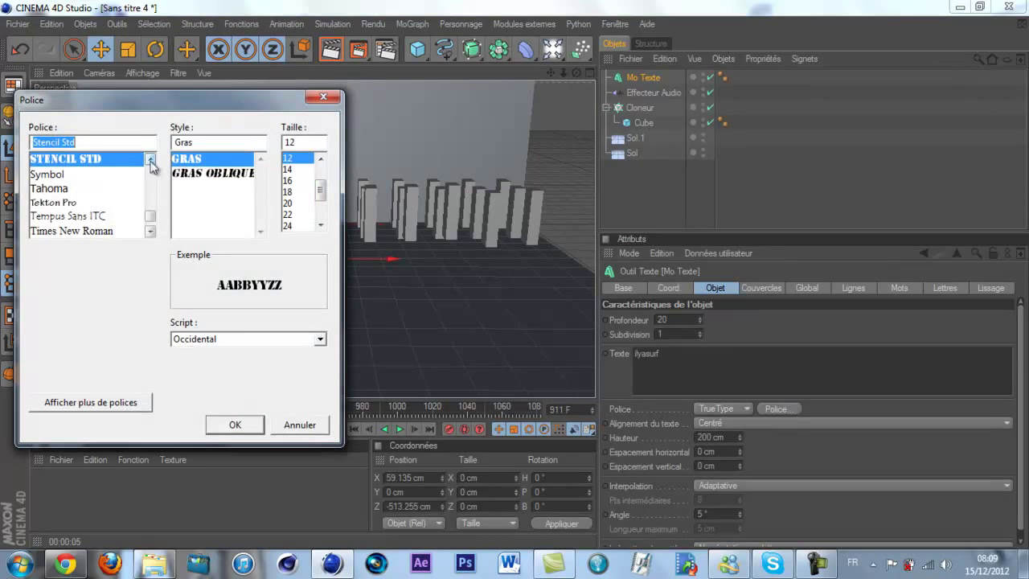
pyautogui.click(150, 162)
pyautogui.click(70, 160)
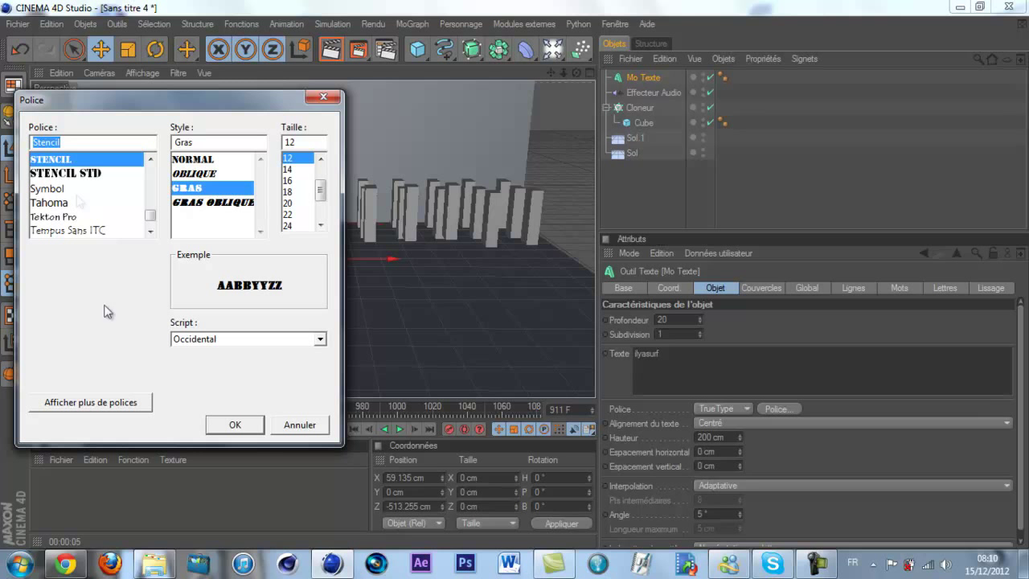
pyautogui.click(235, 425)
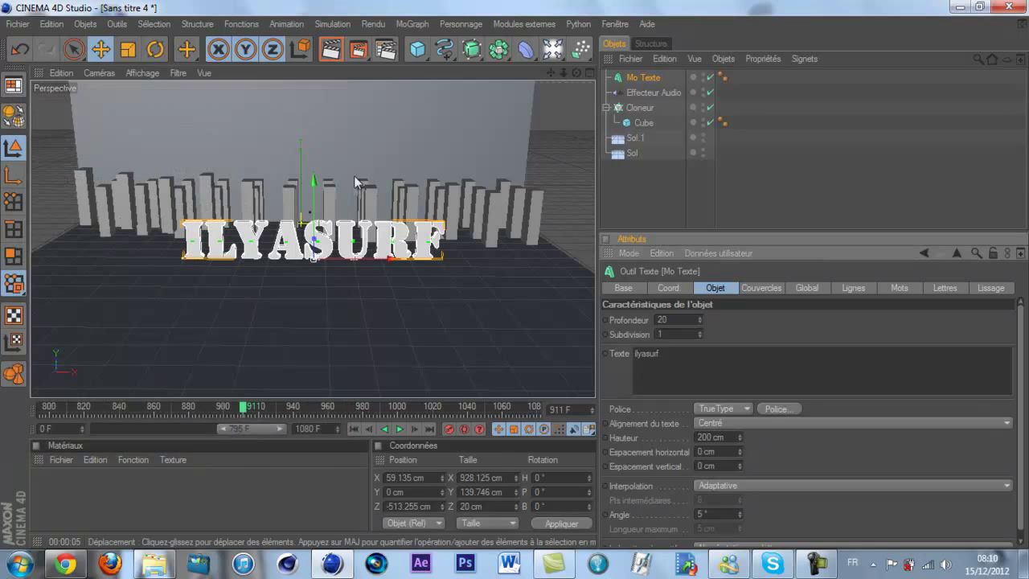
# Render a preview of the scene and scale the Mo Texte down to about 796 cm wide and 120 cm high
pyautogui.moveTo(577, 74); pyautogui.dragTo(514, 276)
pyautogui.click(330, 49)
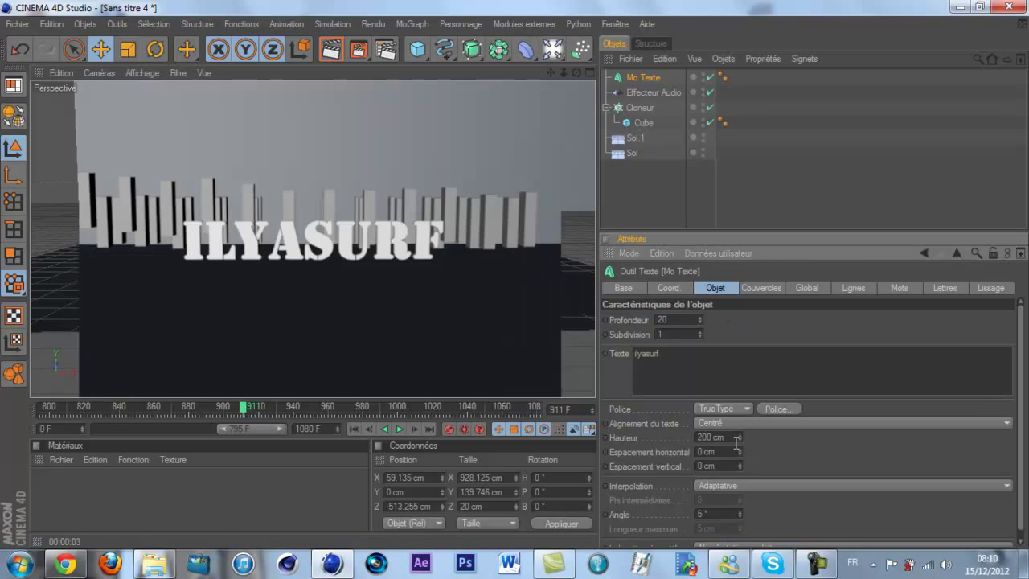
pyautogui.click(128, 52)
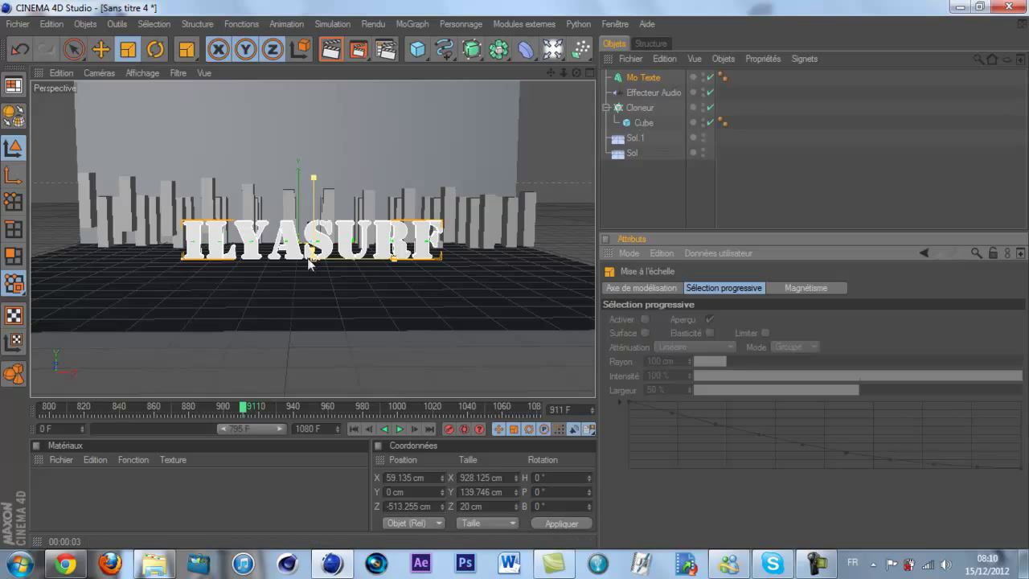
pyautogui.moveTo(314, 259); pyautogui.dragTo(511, 275)
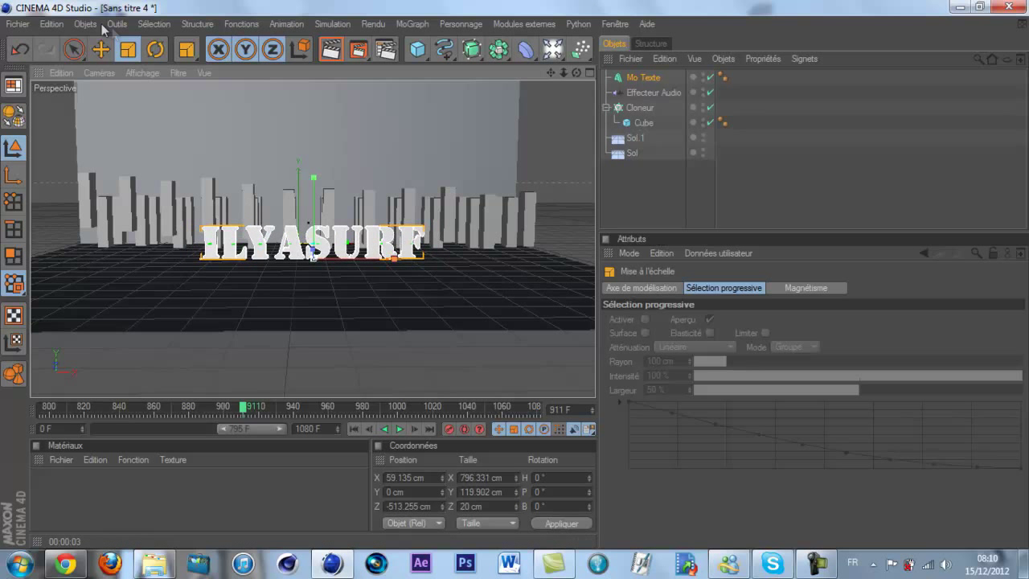
pyautogui.click(100, 49)
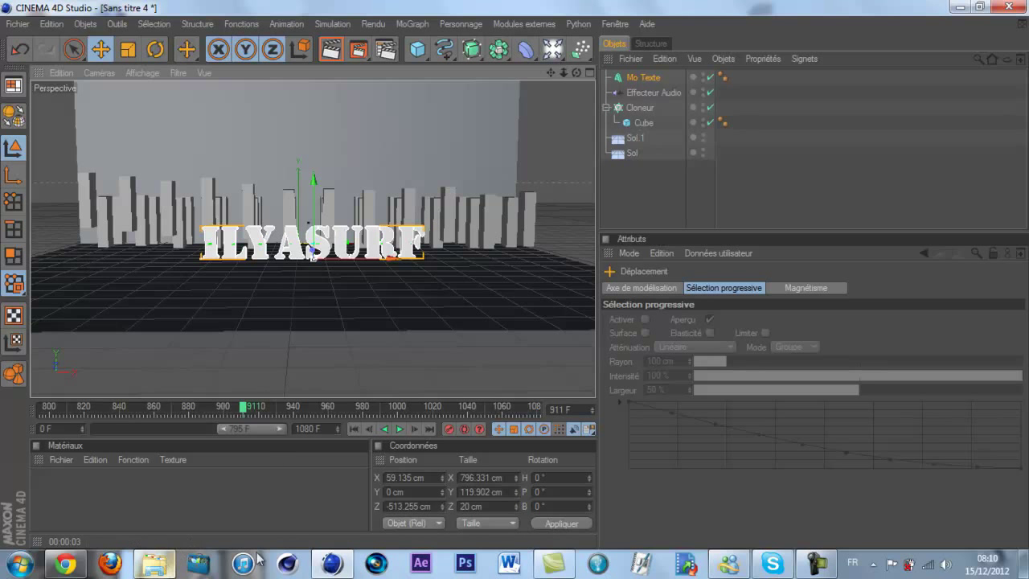
# Open the musique suite project, examine its lights and camera settings, and close it without saving
pyautogui.click(154, 563)
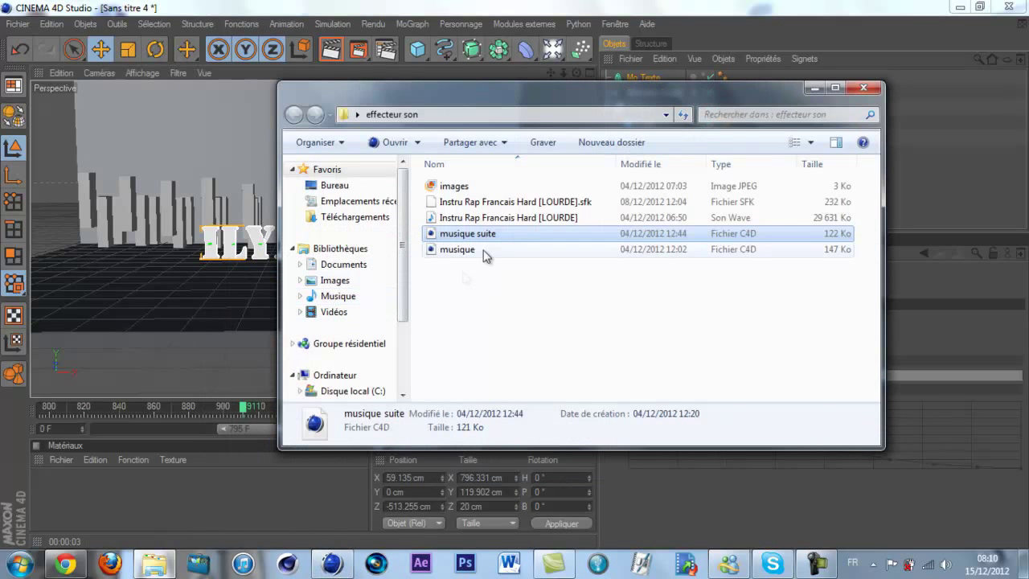
pyautogui.doubleClick(473, 236)
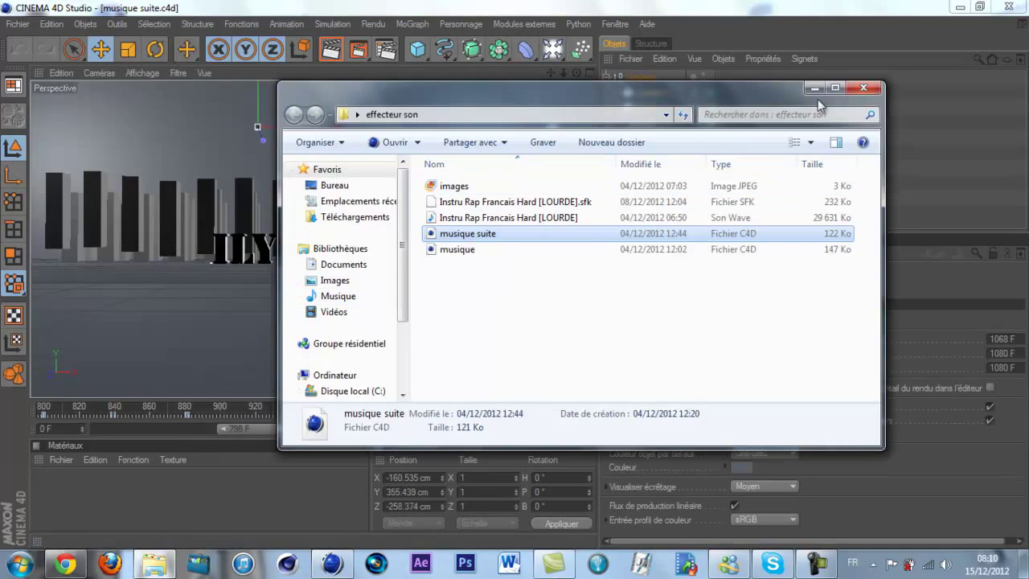
pyautogui.click(816, 86)
pyautogui.click(659, 91)
pyautogui.click(650, 107)
pyautogui.click(650, 122)
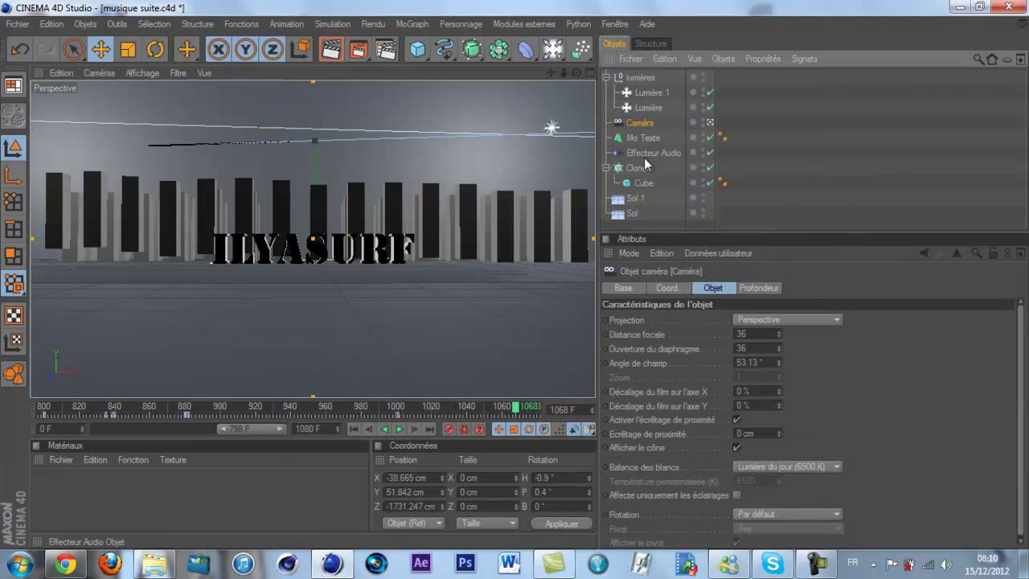
pyautogui.click(18, 25)
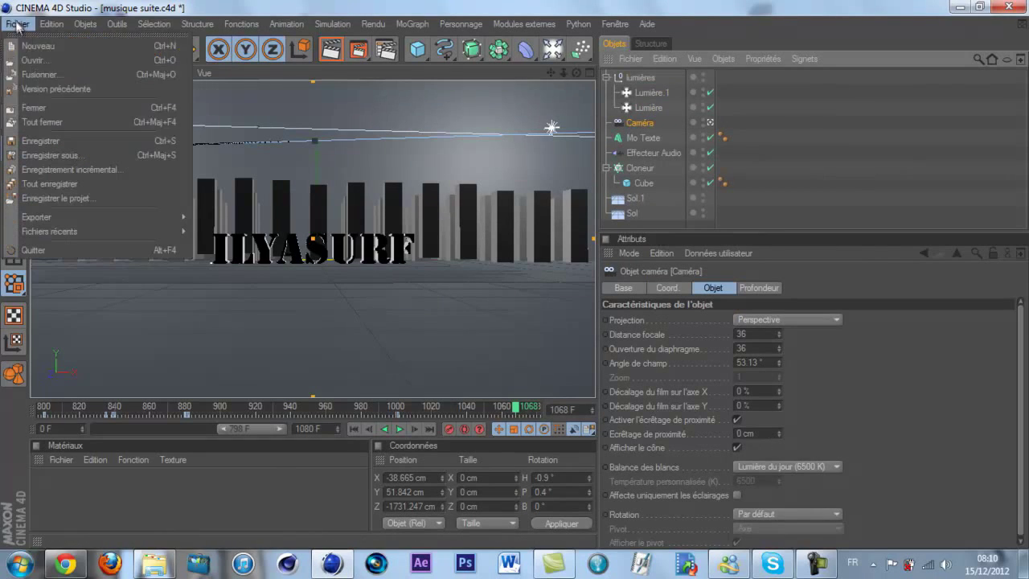
pyautogui.click(48, 107)
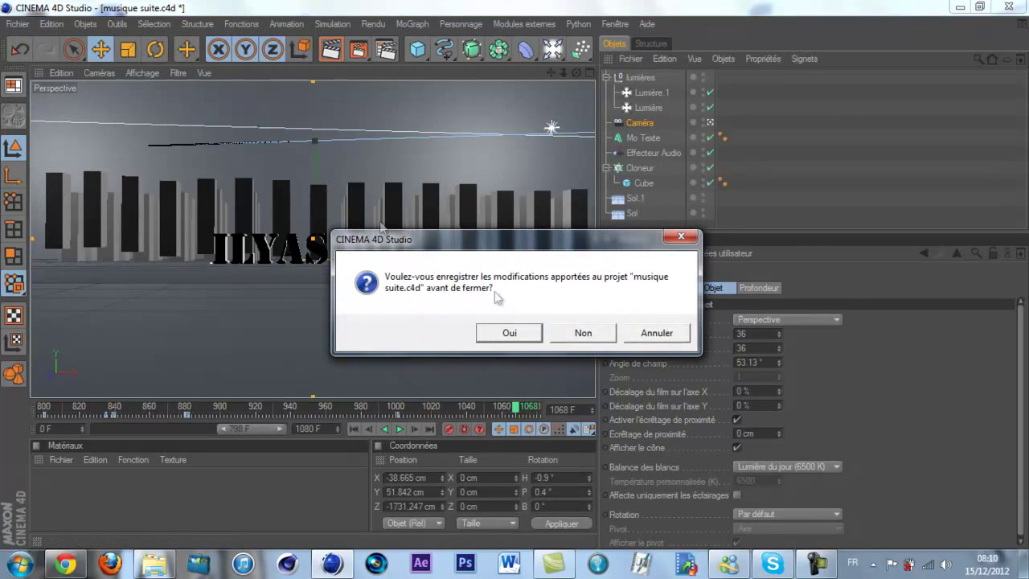
pyautogui.click(579, 332)
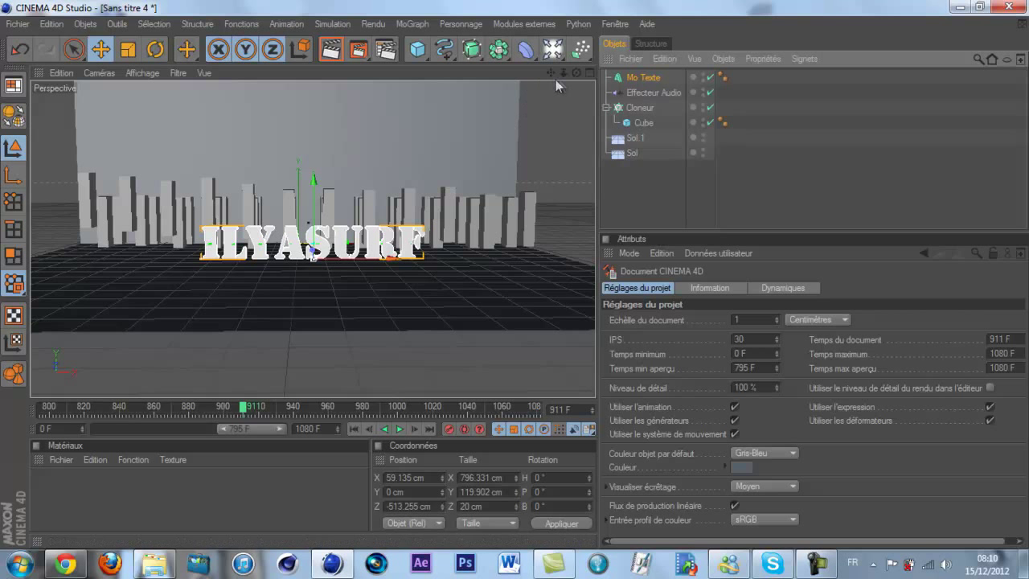
# Move the Mo Texte along the Z axis to about -489 cm
pyautogui.moveTo(575, 72); pyautogui.dragTo(514, 273)
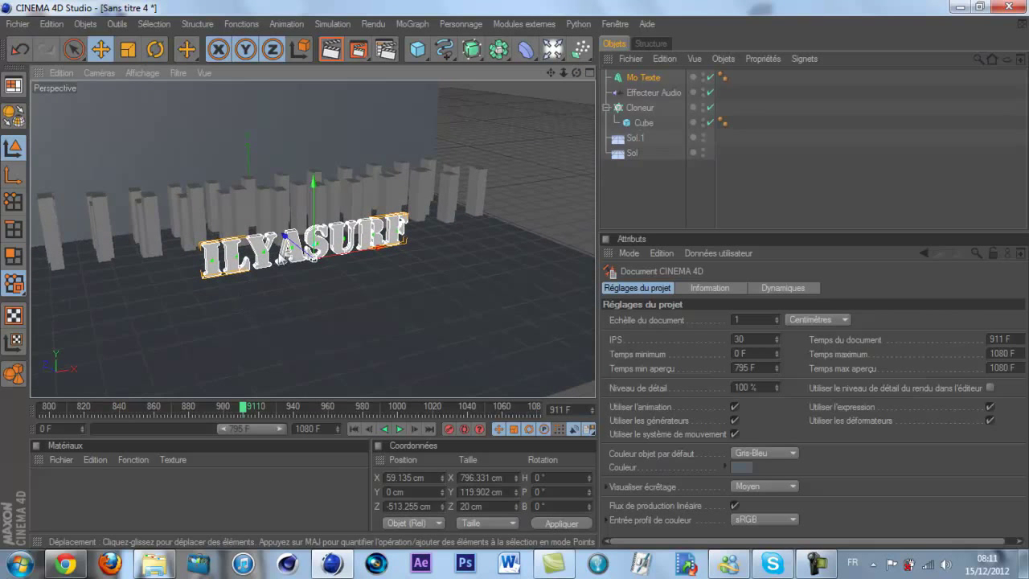
pyautogui.moveTo(312, 270); pyautogui.dragTo(299, 251)
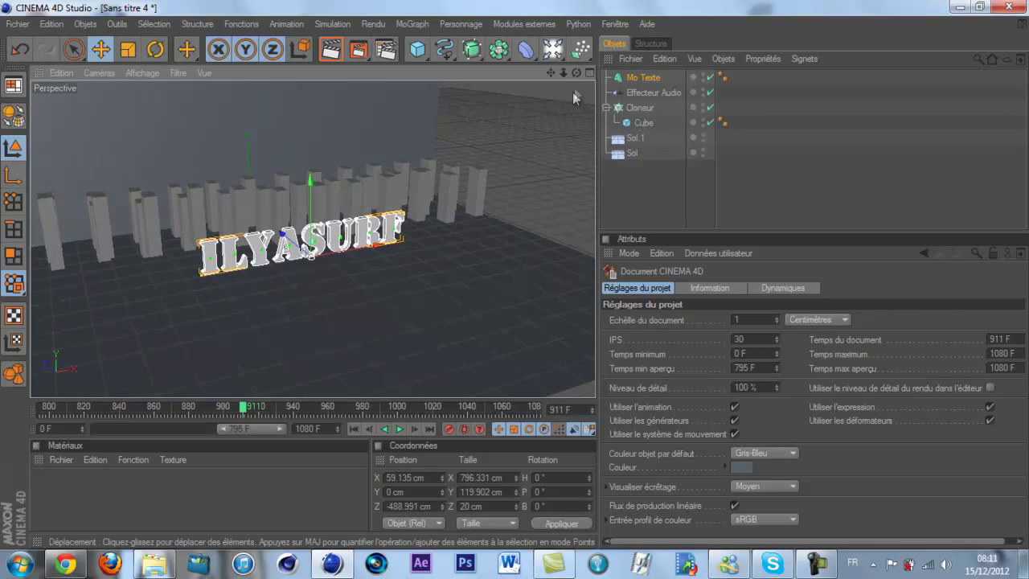
# Add an Omni light at about X 735, Y 317, Z -601 cm and set its shadows to Masques d'ombres (ombres diffuses)
pyautogui.moveTo(558, 53); pyautogui.dragTo(581, 66)
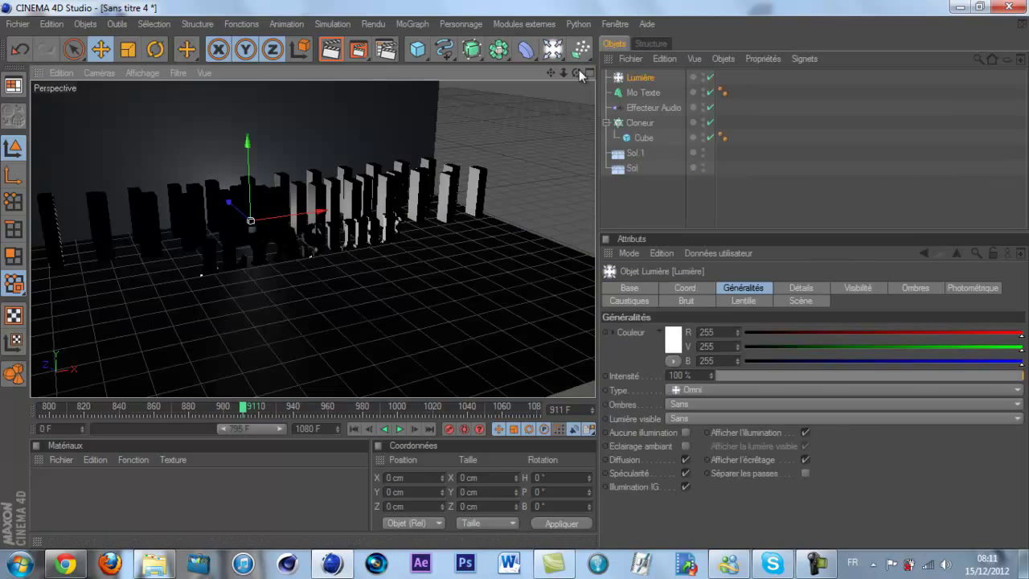
pyautogui.moveTo(236, 208); pyautogui.dragTo(514, 274)
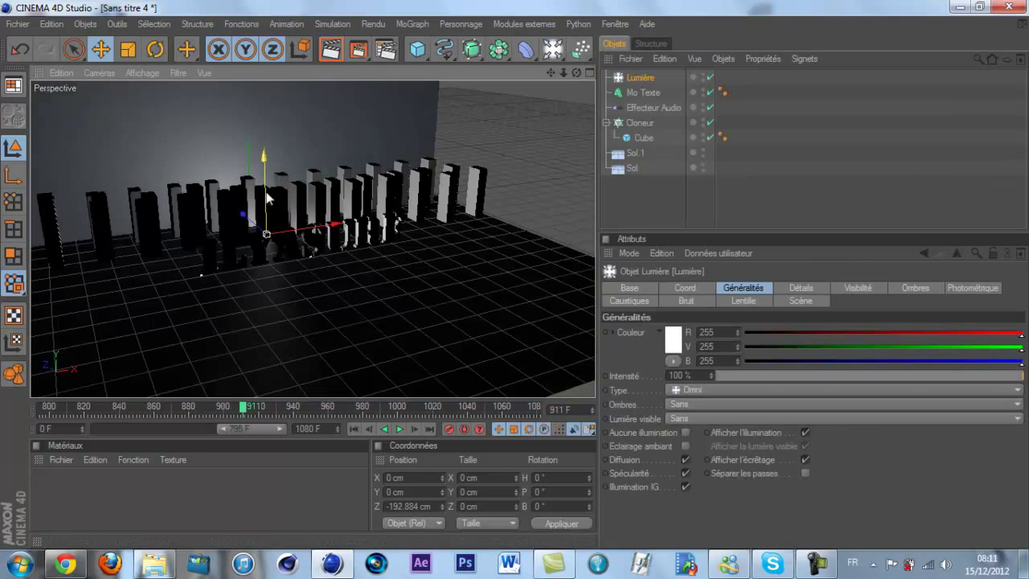
pyautogui.moveTo(263, 157); pyautogui.dragTo(262, 105)
pyautogui.moveTo(238, 166); pyautogui.dragTo(531, 180)
pyautogui.moveTo(426, 172); pyautogui.dragTo(480, 132)
pyautogui.moveTo(576, 72); pyautogui.dragTo(512, 277)
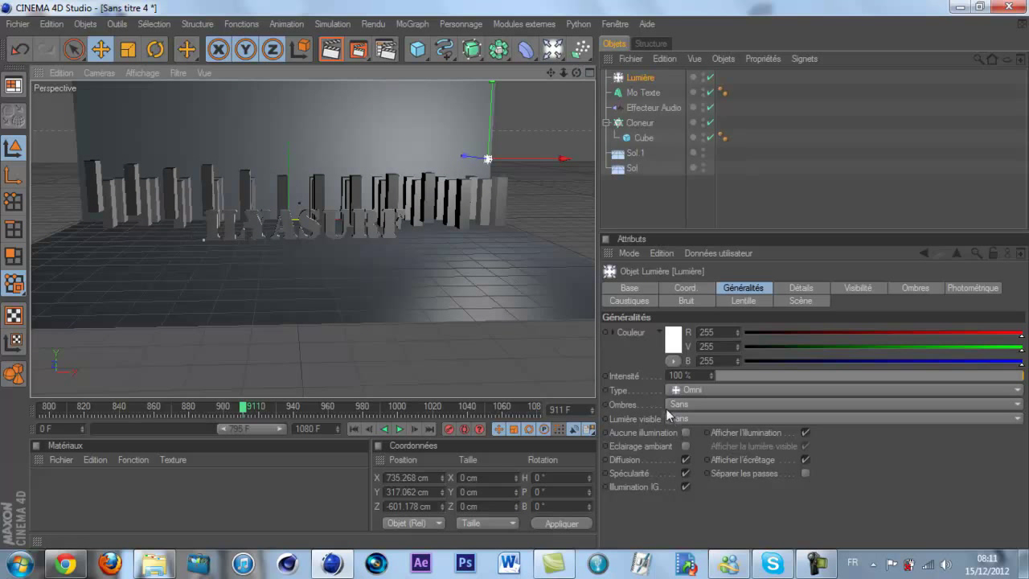
pyautogui.click(723, 406)
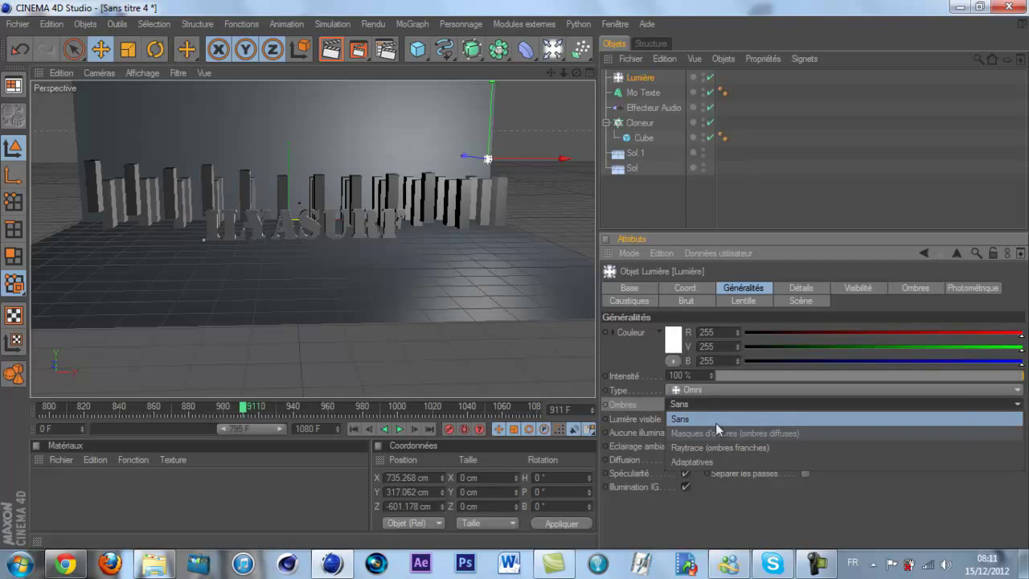
pyautogui.click(722, 434)
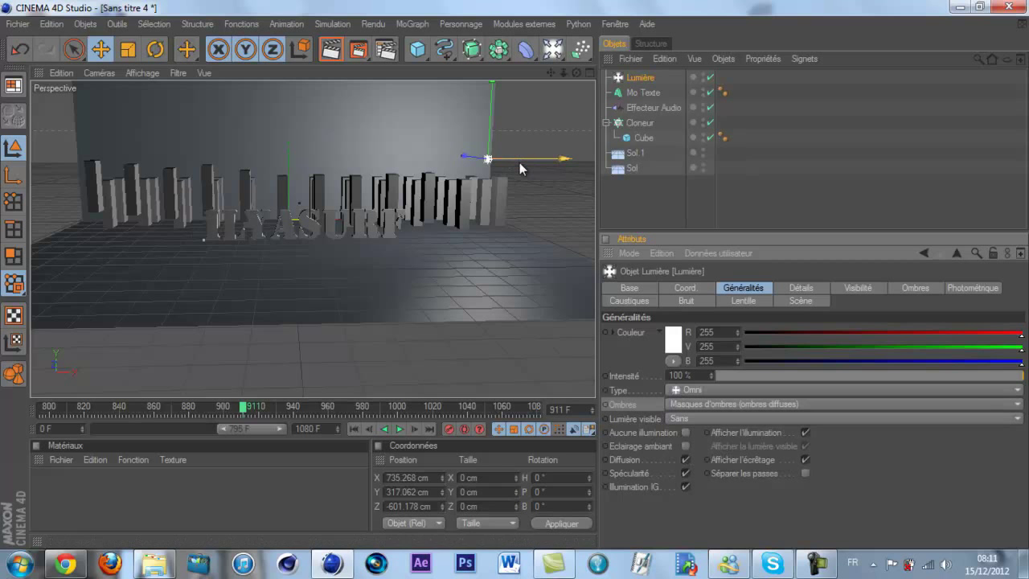
# Duplicate the light, move the copy along X to about -799 cm, and render a preview of the view
pyautogui.hotkey('ctrl', 'c')
pyautogui.hotkey('ctrl', 'v')
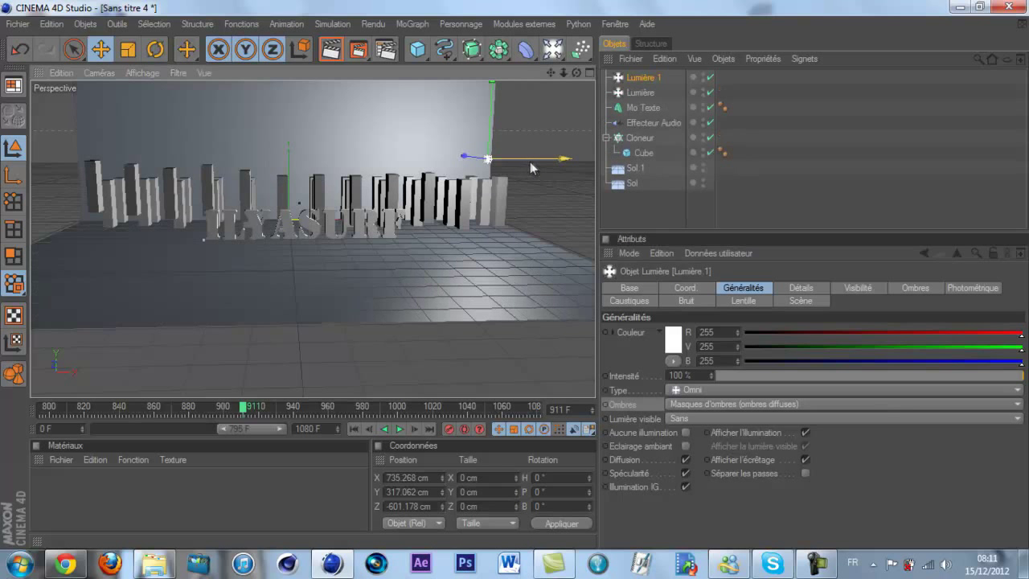
pyautogui.moveTo(532, 156); pyautogui.dragTo(515, 274)
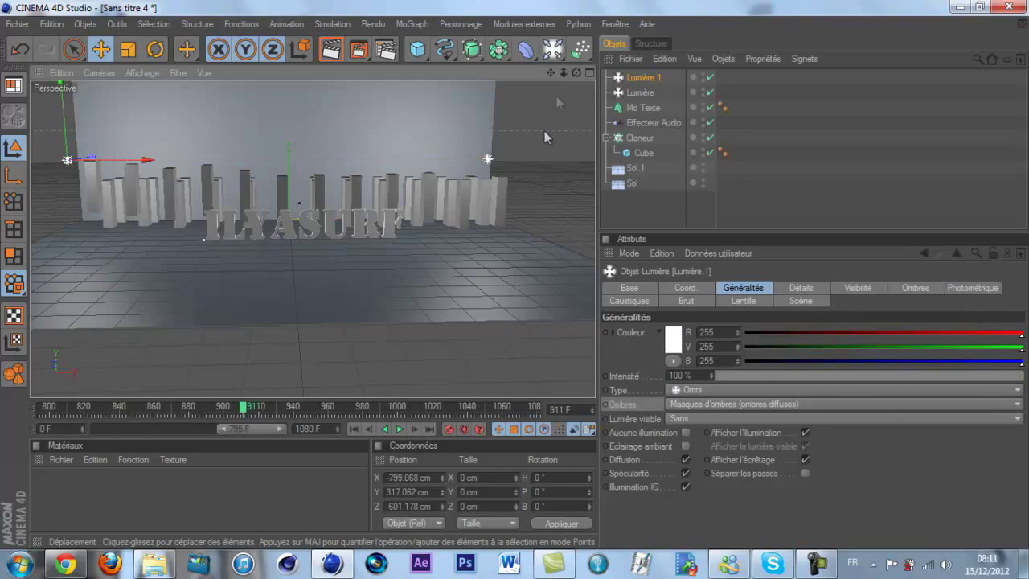
pyautogui.click(330, 50)
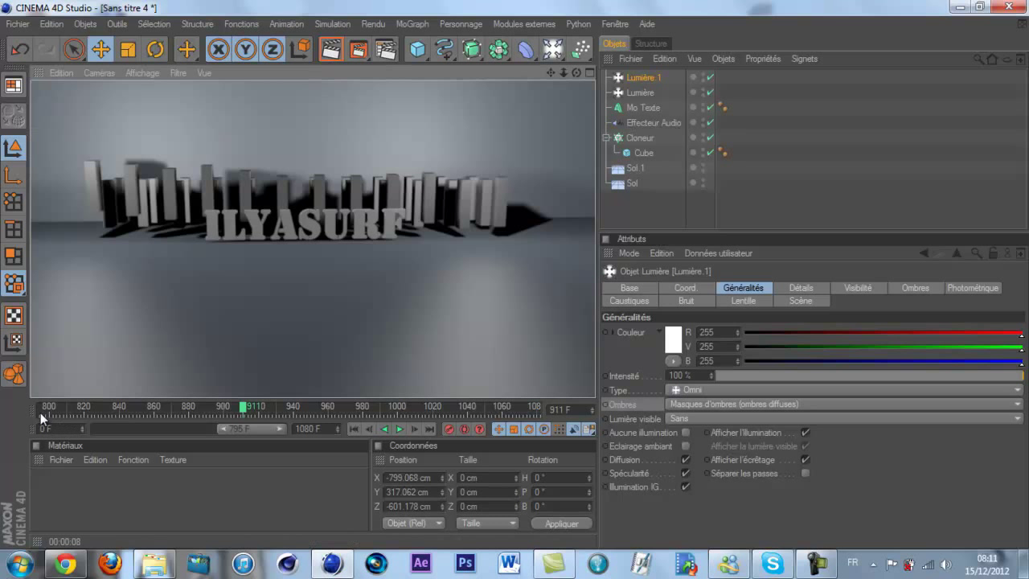
# Go to frame 801, add a camera to the scene and make it the active view
pyautogui.moveTo(45, 410); pyautogui.dragTo(51, 409)
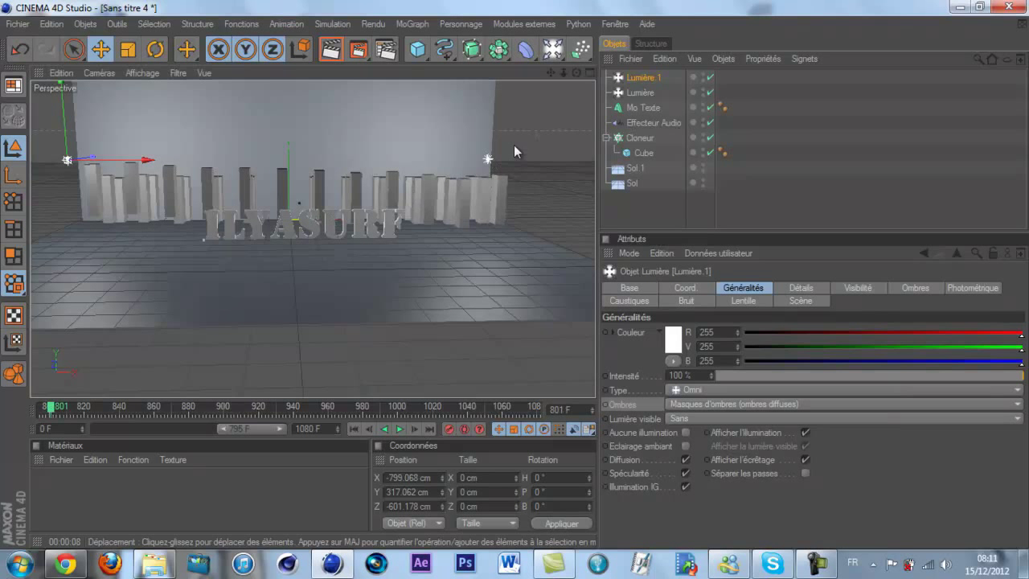
pyautogui.click(553, 49)
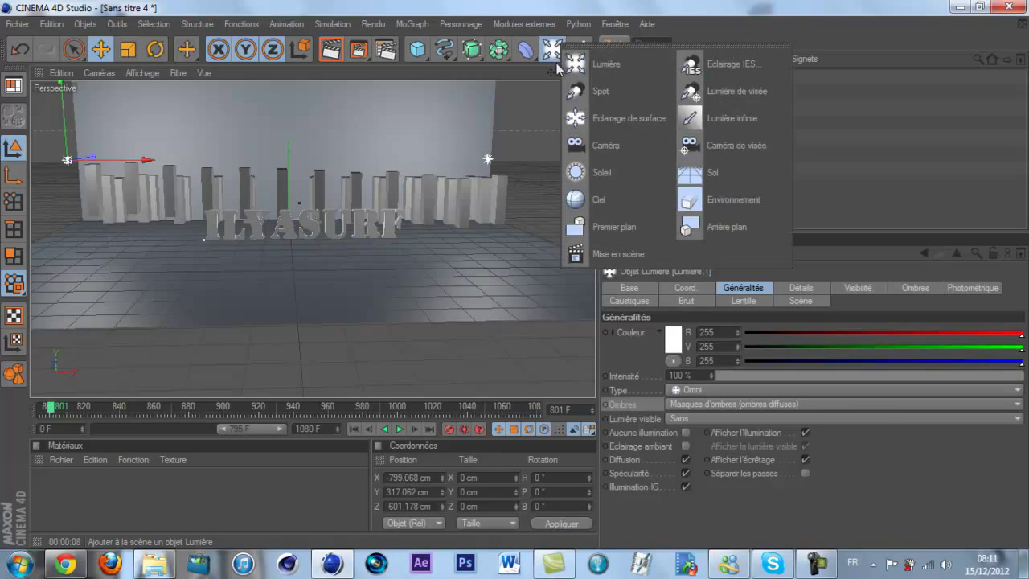
pyautogui.click(618, 147)
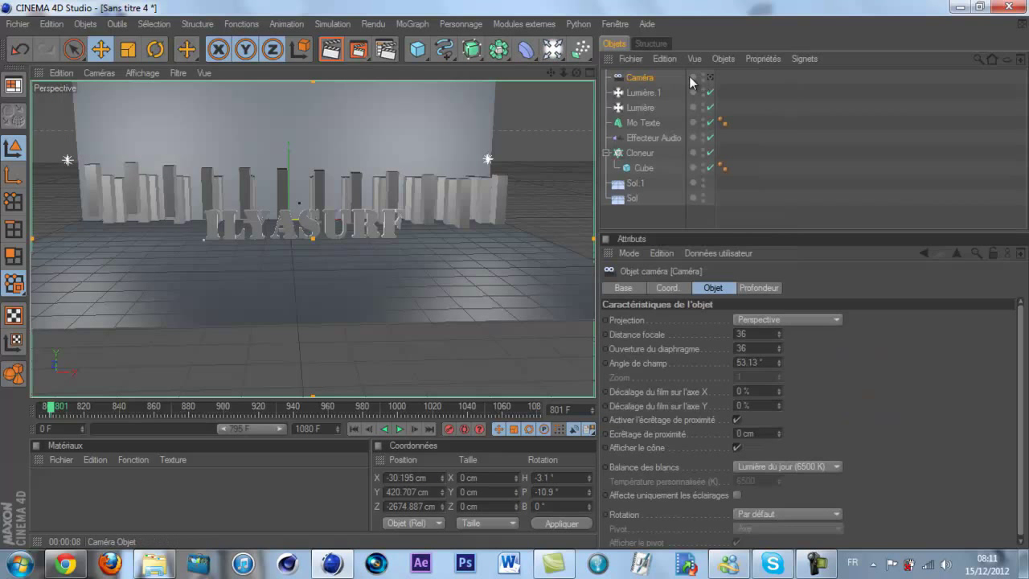
pyautogui.click(709, 78)
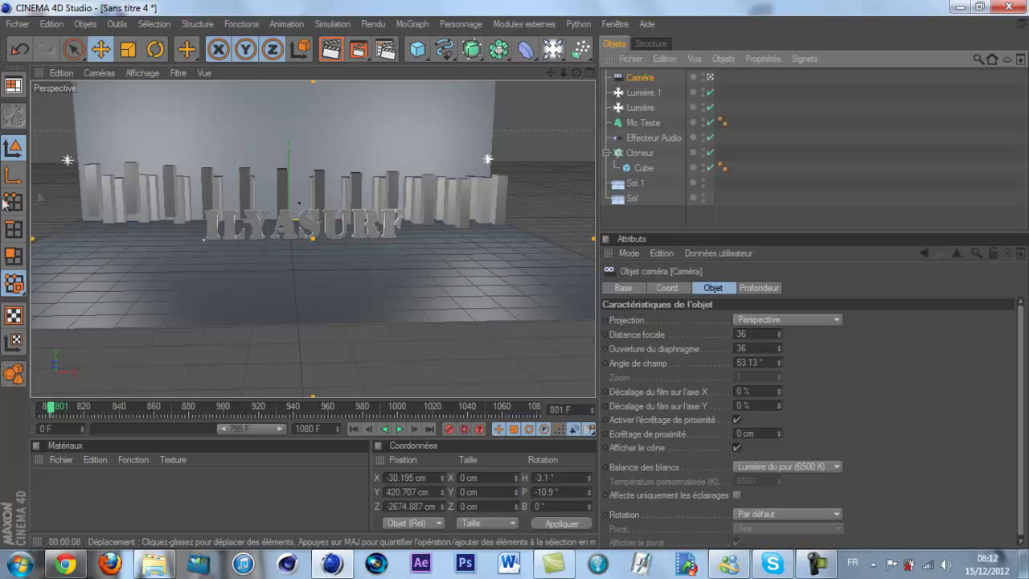
# Place the camera close to the cloned bars at about X -1158, Y 376, Z -889 cm, angled toward the title text
pyautogui.scroll(7, 128, 150)
pyautogui.moveTo(552, 74); pyautogui.dragTo(521, 278)
pyautogui.moveTo(576, 73); pyautogui.dragTo(516, 274)
pyautogui.moveTo(550, 73); pyautogui.dragTo(514, 274)
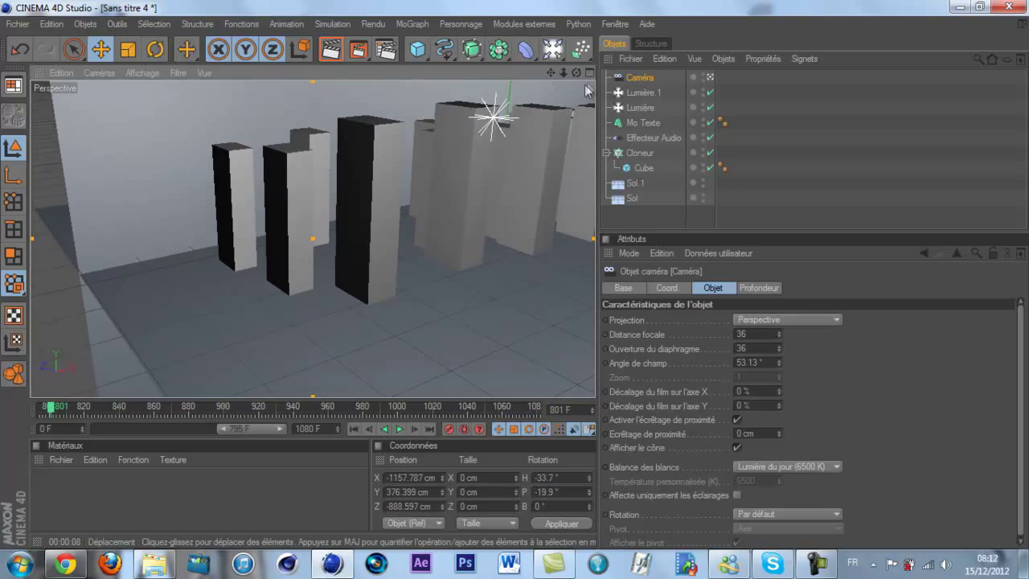
pyautogui.moveTo(577, 74); pyautogui.dragTo(514, 275)
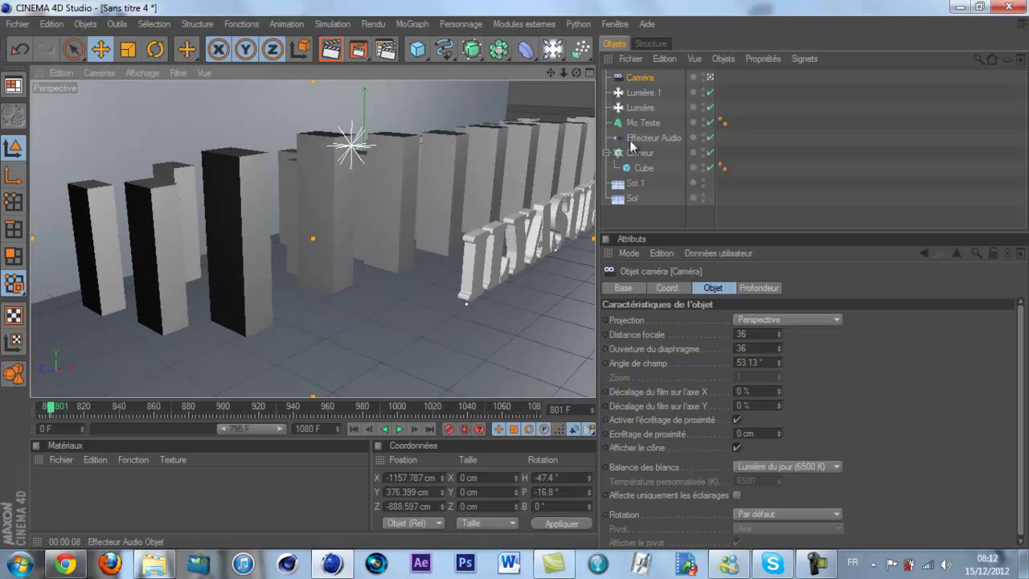
# Nudge the Mo Texte to about Z -487 cm and rotate the camera to about H -48.3° and P -16.4°
pyautogui.click(643, 123)
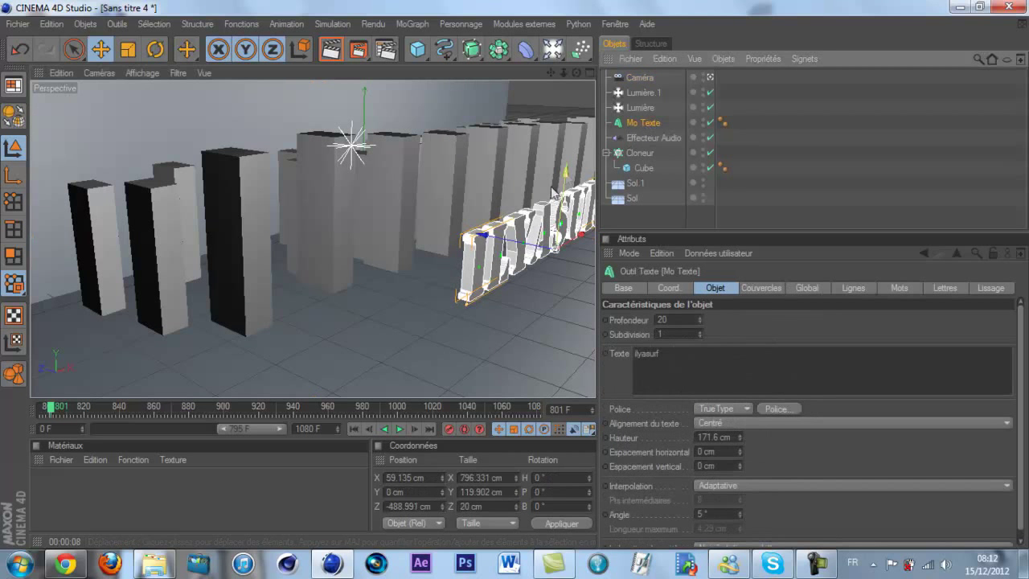
pyautogui.moveTo(513, 274); pyautogui.dragTo(515, 274)
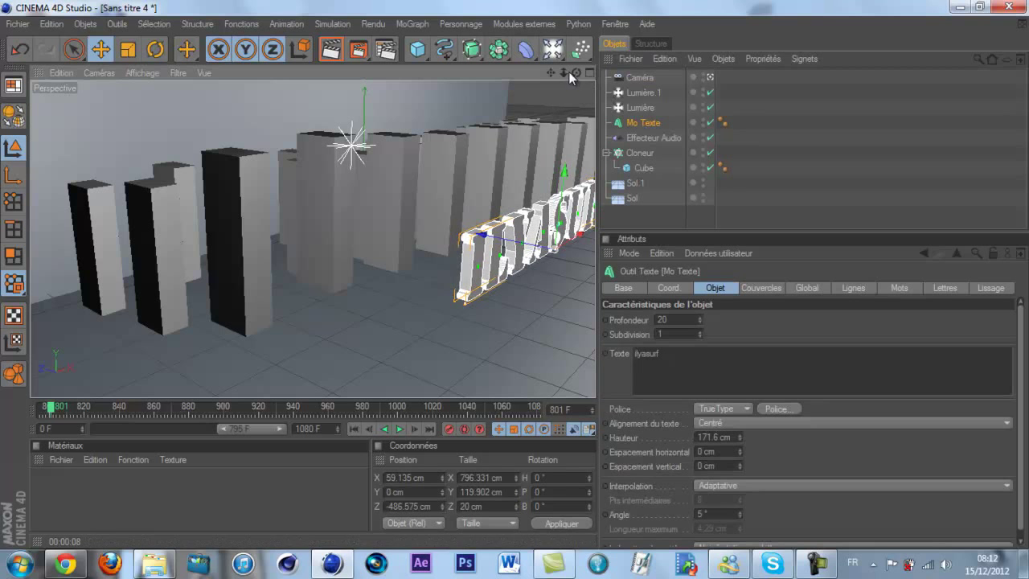
pyautogui.click(635, 78)
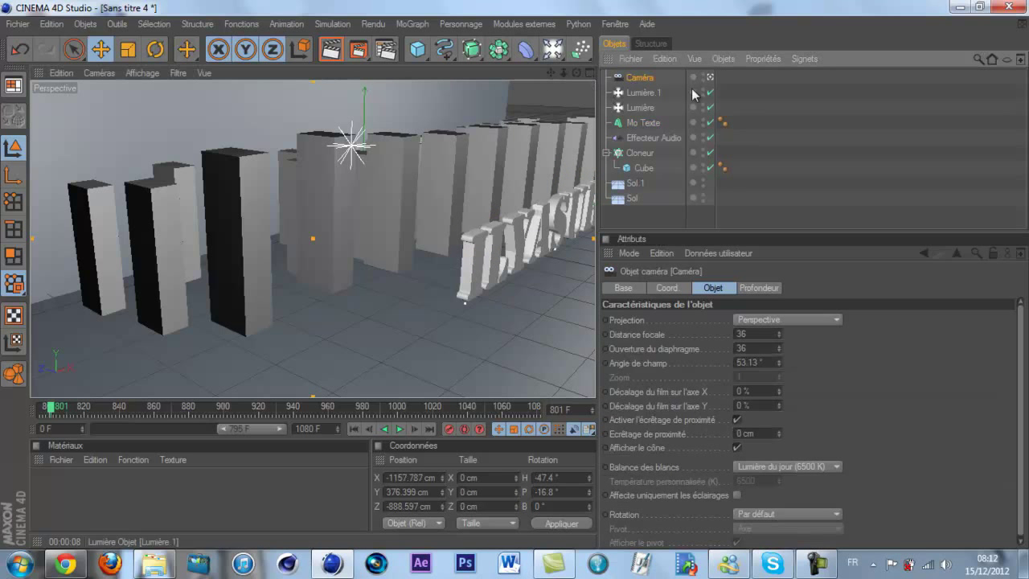
pyautogui.moveTo(576, 73); pyautogui.dragTo(515, 273)
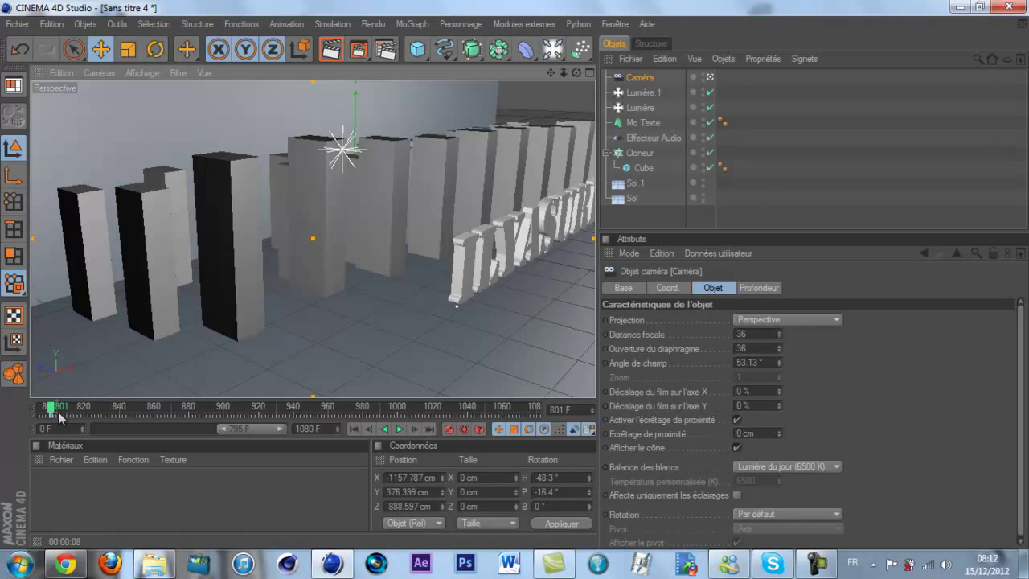
# Go to frame 828 and move the camera along the bars to about X -934, Y 385, Z -933 cm
pyautogui.moveTo(50, 410); pyautogui.dragTo(101, 408)
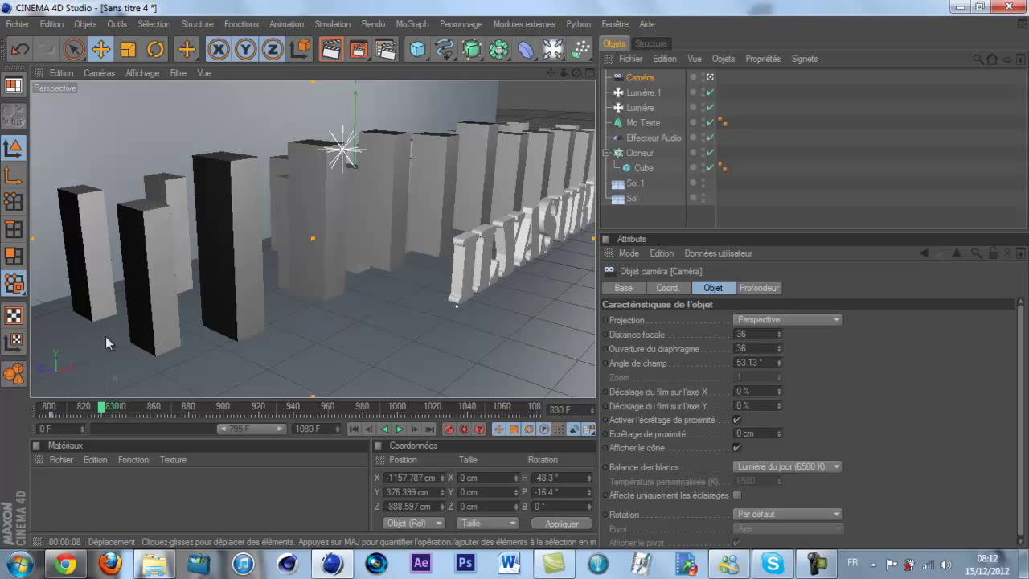
pyautogui.click(370, 429)
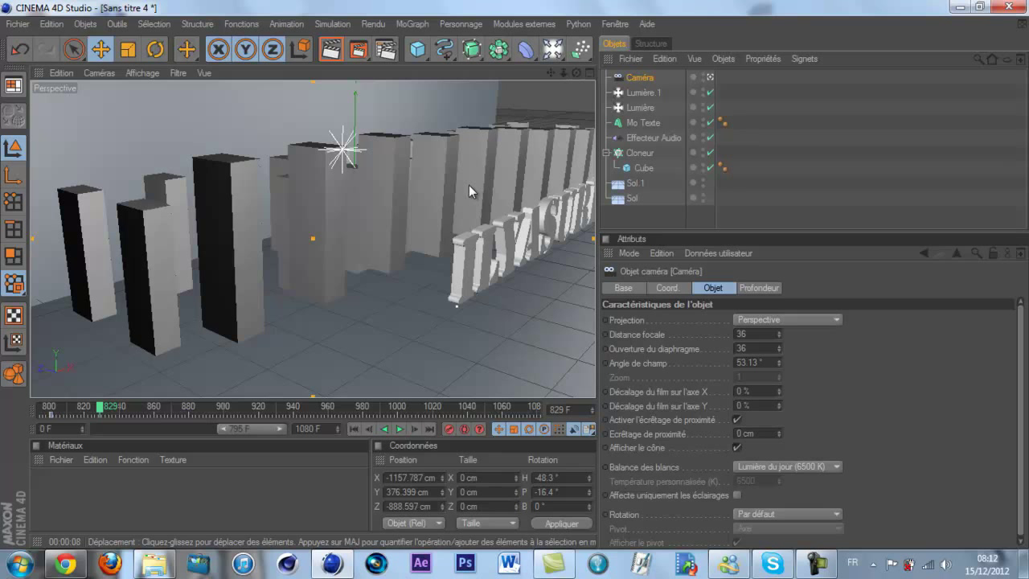
pyautogui.click(370, 426)
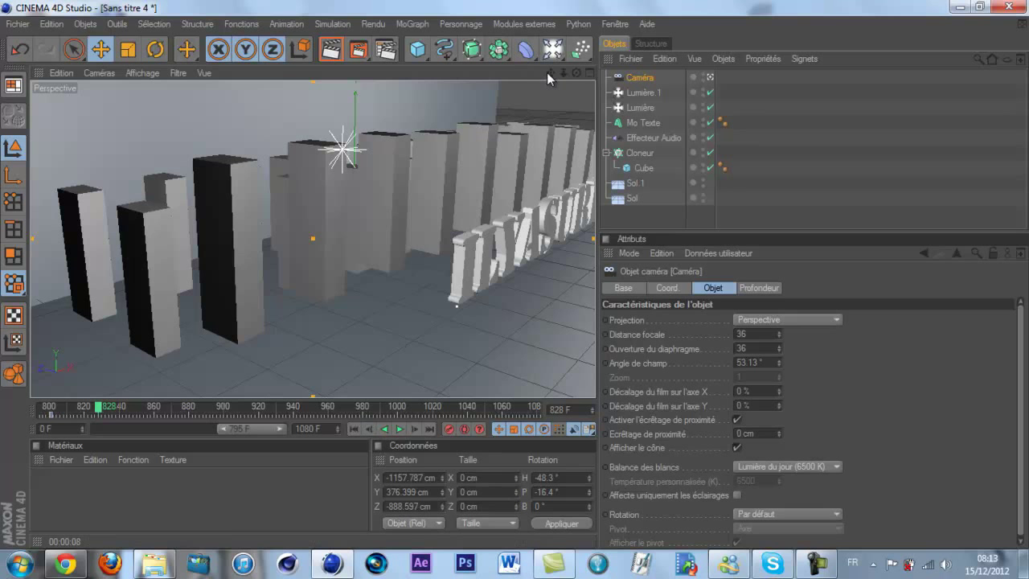
pyautogui.moveTo(550, 73); pyautogui.dragTo(498, 227)
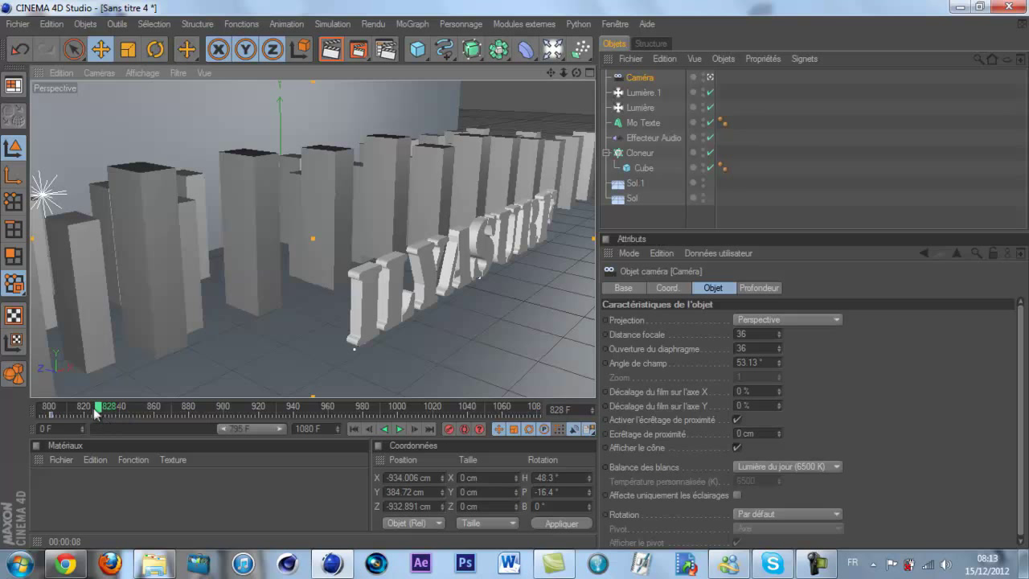
# At frame 830, move the camera to the bars' opposite end, about X 1076, Y 331, Z -756 cm, rotated to H 46.5° and P -20.6°
pyautogui.click(415, 428)
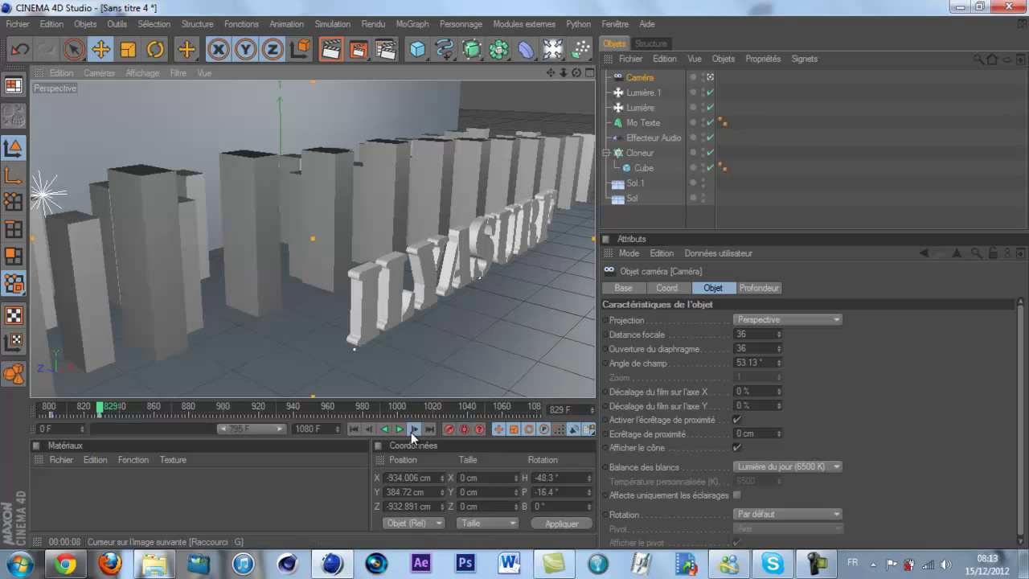
pyautogui.click(411, 432)
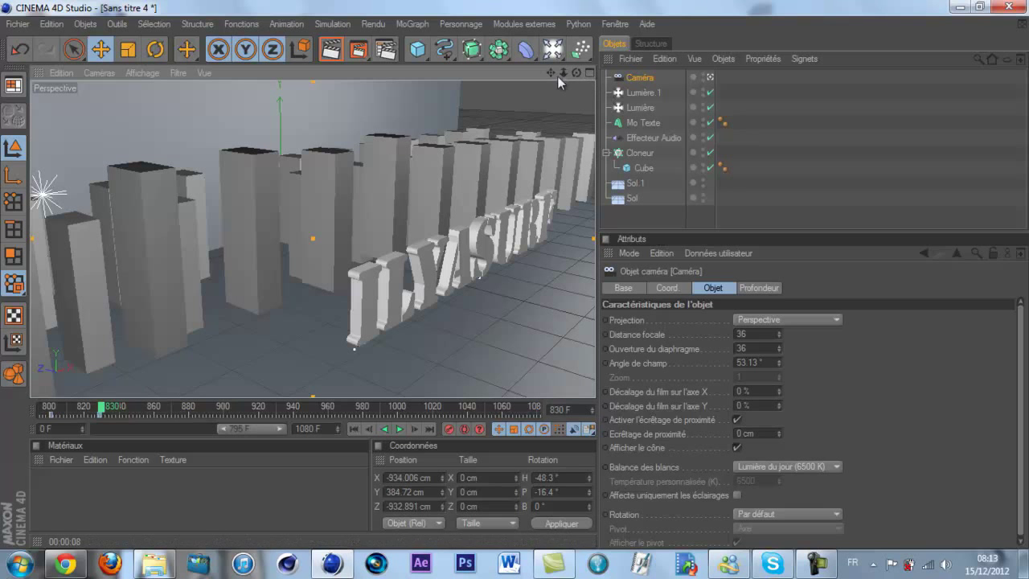
pyautogui.moveTo(552, 74); pyautogui.dragTo(510, 281)
pyautogui.keyDown('alt'); pyautogui.moveTo(513, 126); pyautogui.dragTo(530, 241, button='middle'); pyautogui.keyUp('alt')
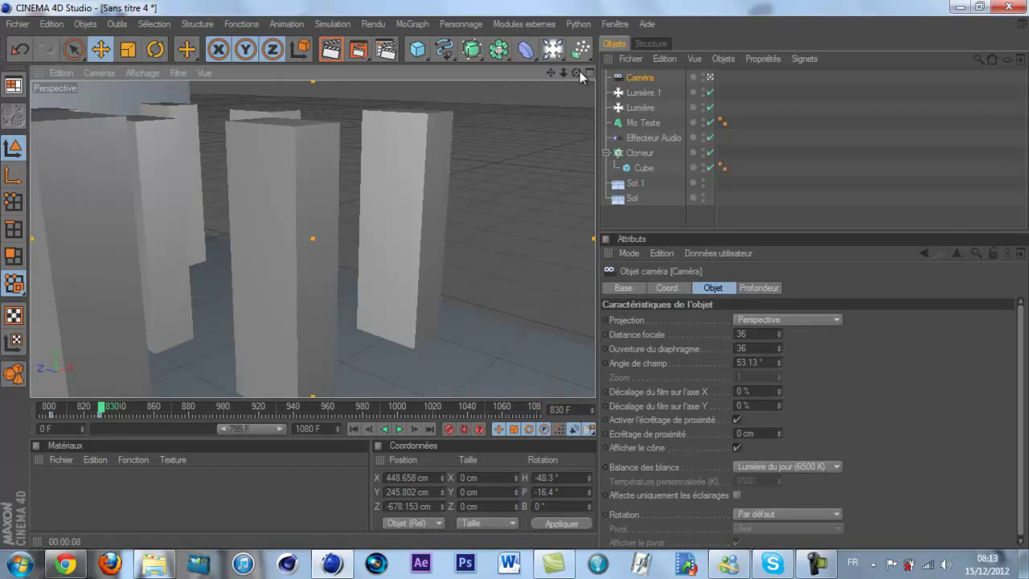
pyautogui.moveTo(578, 72); pyautogui.dragTo(520, 272)
pyautogui.scroll(-4, 488, 162)
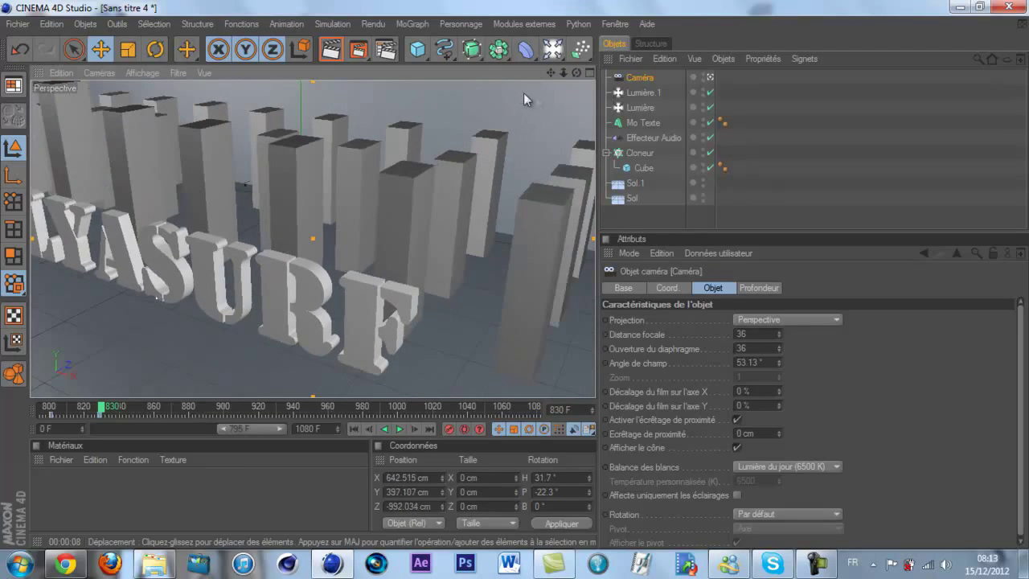
pyautogui.moveTo(546, 72); pyautogui.dragTo(514, 275)
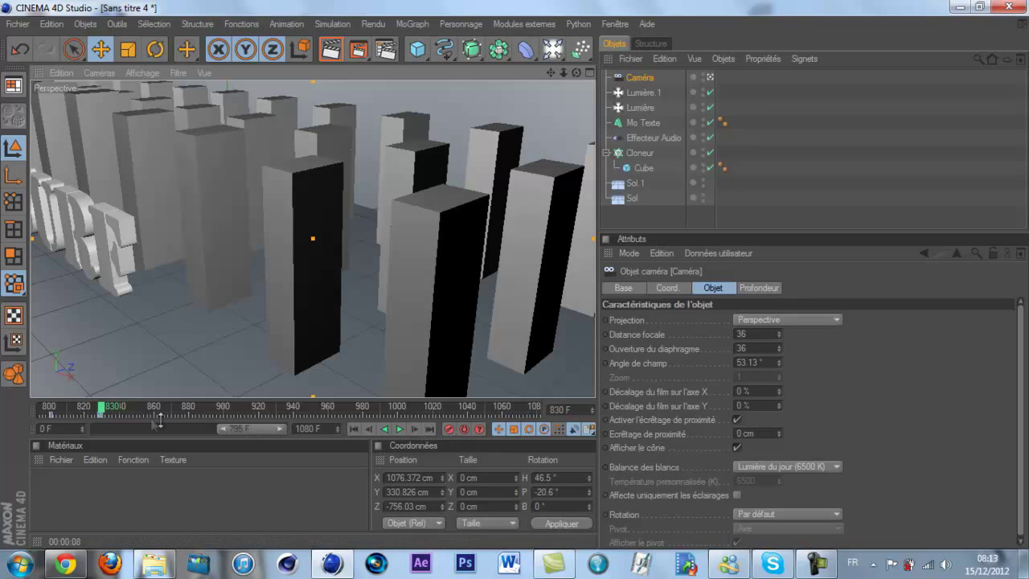
# Play back the camera cut from frame 829, and at frame 881 move the camera to about X 947, Y 414, Z -847 cm
pyautogui.moveTo(101, 409)
pyautogui.mouseDown()
pyautogui.moveTo(198, 408)
pyautogui.moveTo(101, 411)
pyautogui.mouseUp()
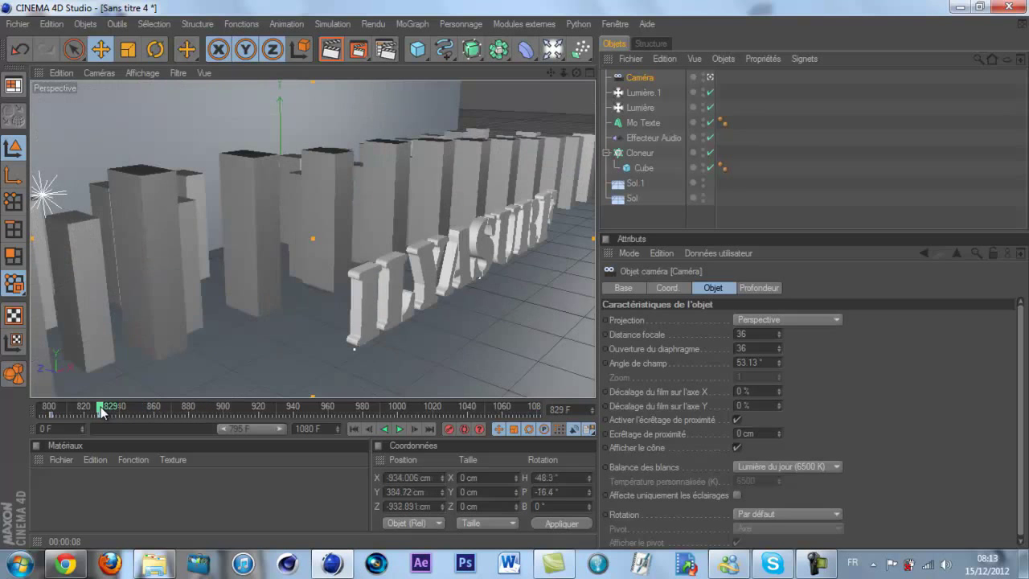
pyautogui.click(399, 431)
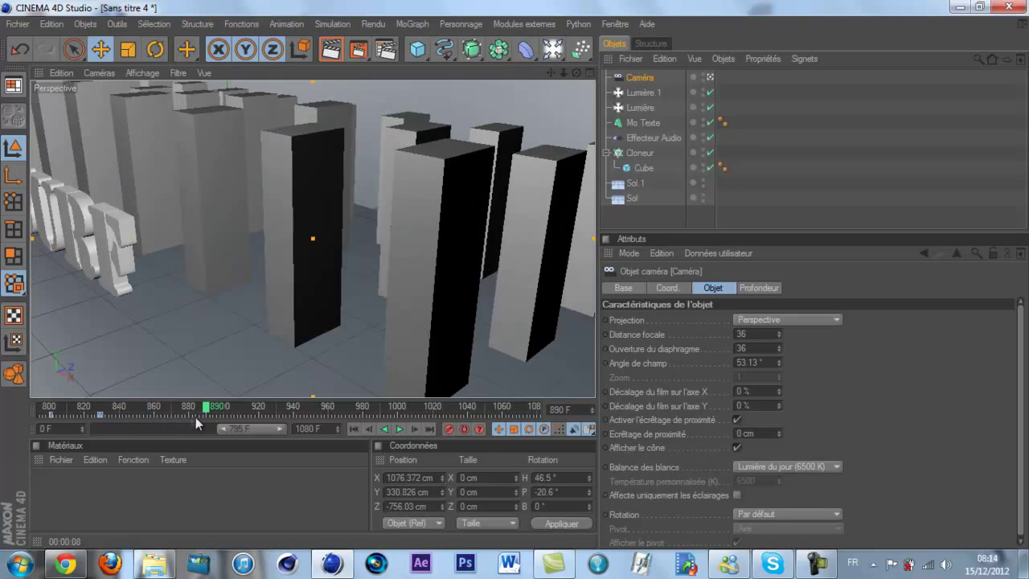
pyautogui.moveTo(206, 412); pyautogui.dragTo(191, 413)
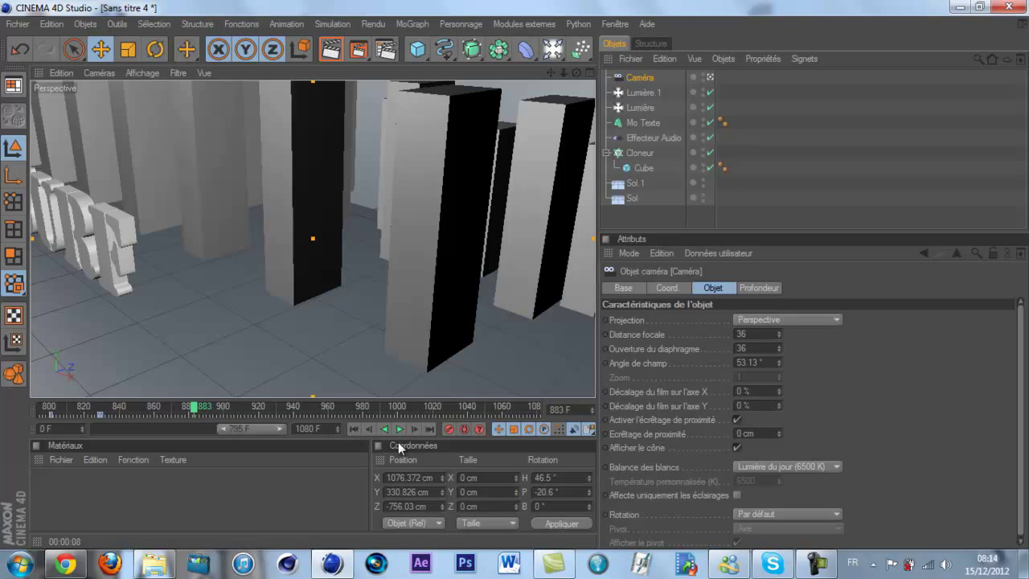
pyautogui.click(375, 427)
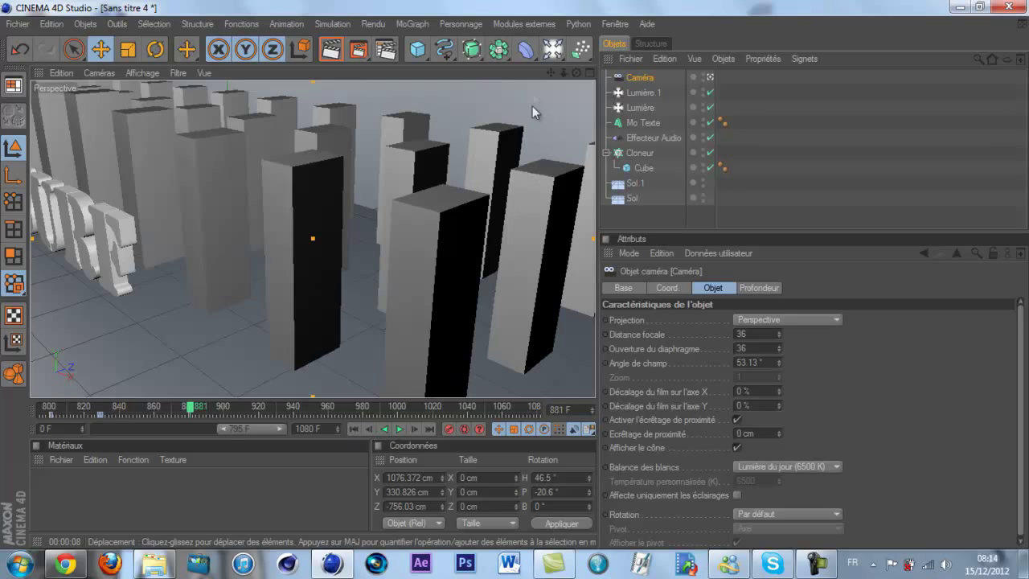
pyautogui.moveTo(551, 73); pyautogui.dragTo(516, 275)
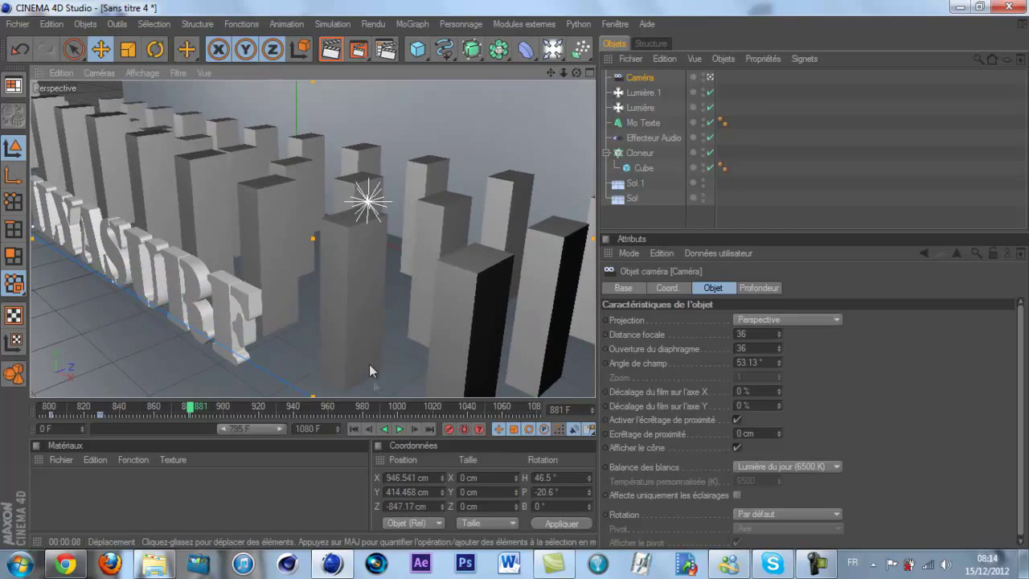
# At frame 883, move the camera in front of the title, about X 25, Y 234, Z -1446 cm, rotated to H -0.3° and P -8.4°
pyautogui.click(416, 430)
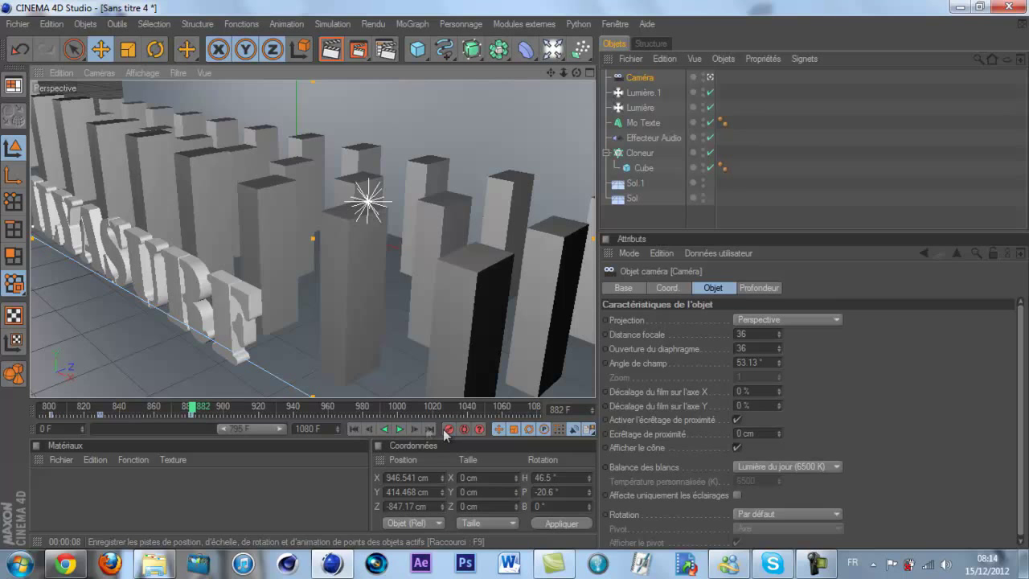
pyautogui.click(415, 427)
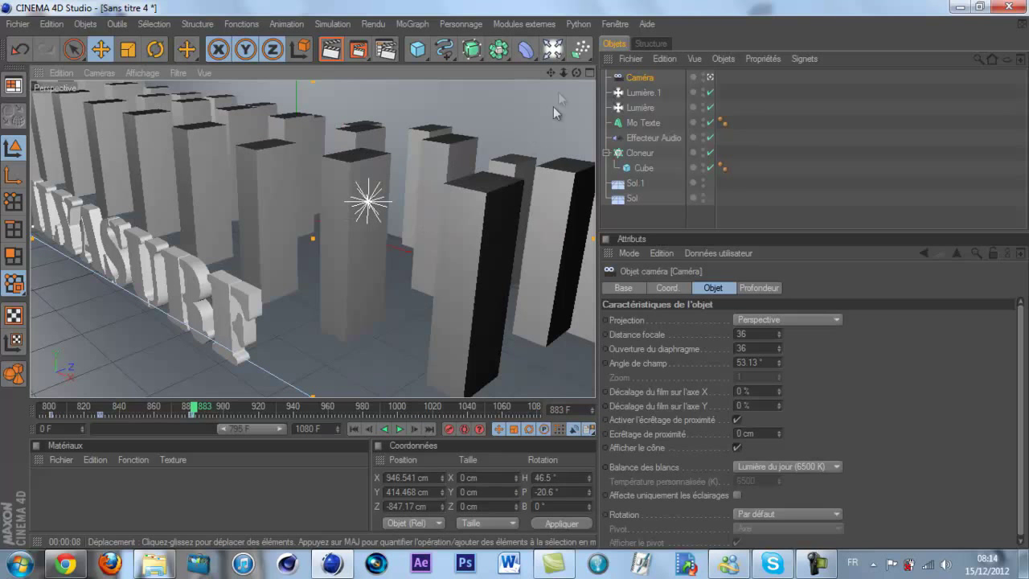
pyautogui.moveTo(550, 73); pyautogui.dragTo(389, 93)
pyautogui.moveTo(571, 74); pyautogui.dragTo(517, 279)
pyautogui.moveTo(550, 74); pyautogui.dragTo(523, 274)
pyautogui.moveTo(574, 74); pyautogui.dragTo(513, 274)
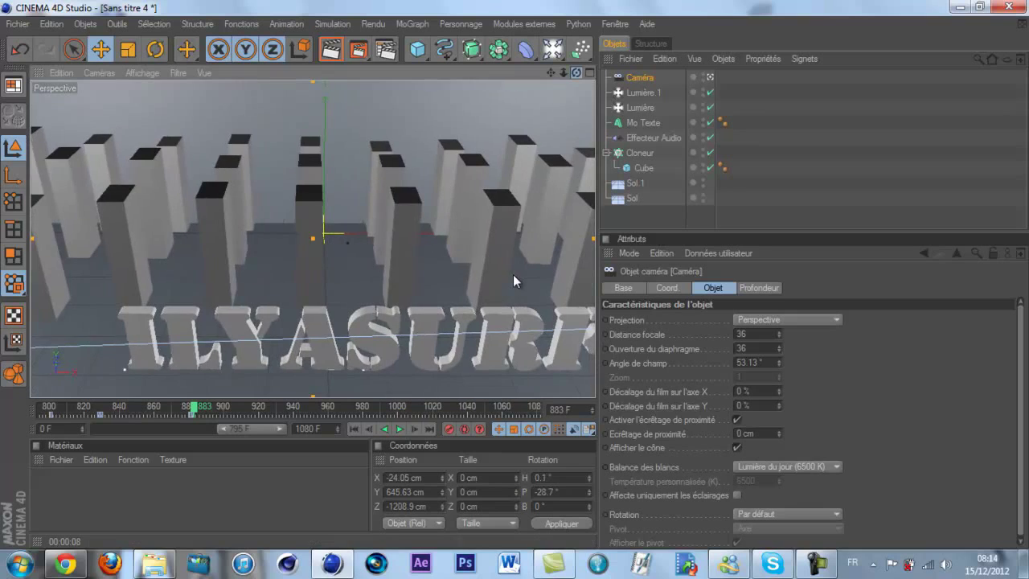
pyautogui.moveTo(575, 74); pyautogui.dragTo(514, 275)
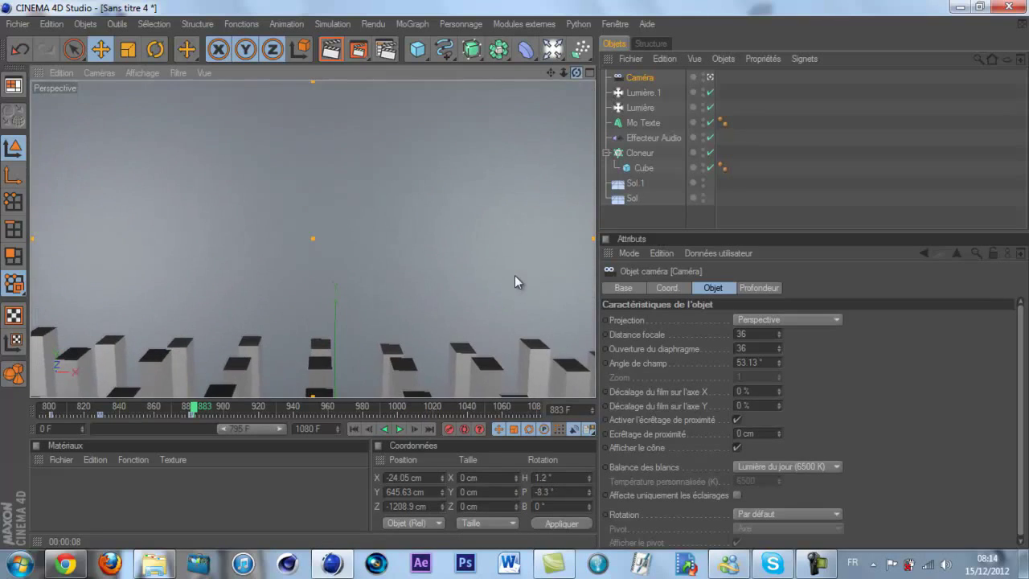
pyautogui.moveTo(550, 73); pyautogui.dragTo(529, 110)
pyautogui.moveTo(576, 74); pyautogui.dragTo(514, 273)
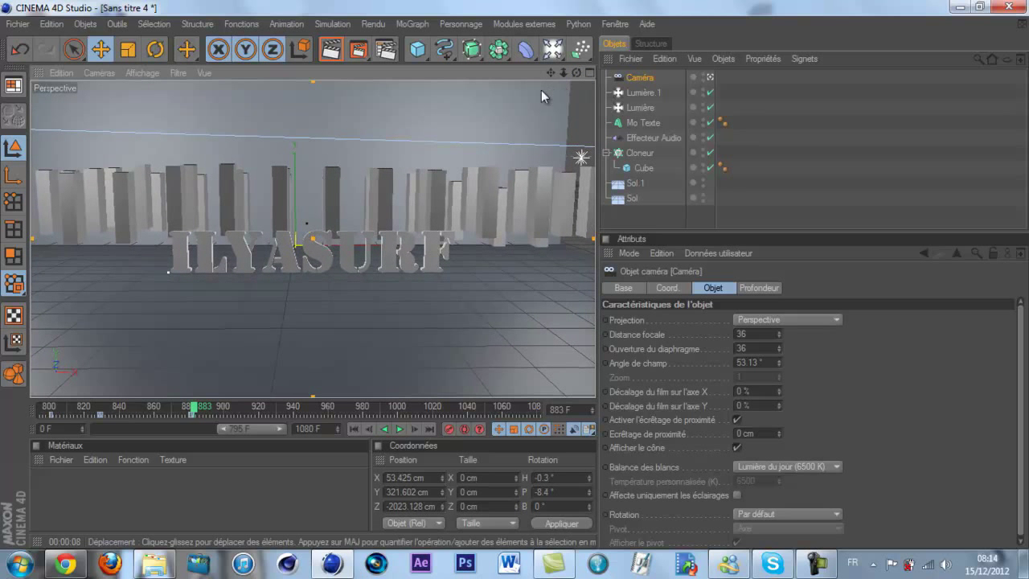
pyautogui.scroll(5, 522, 90)
pyautogui.moveTo(550, 73); pyautogui.dragTo(499, 144)
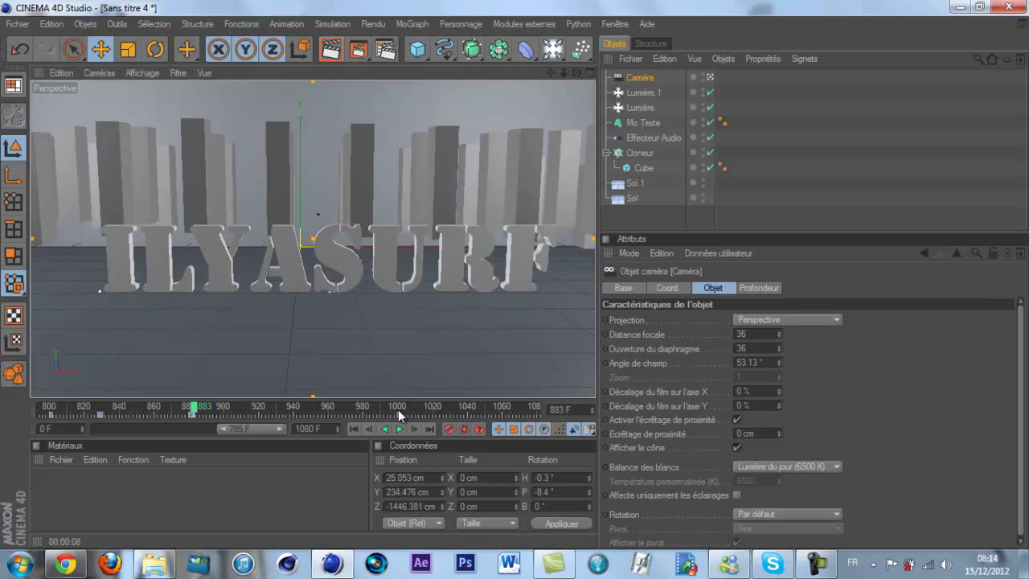
# At frame 1000, try pulling the camera back low to about X 13, Y 48, Z -2154 cm, rotated to H 0.2° and P -3°
pyautogui.click(397, 414)
pyautogui.scroll(-6, 482, 201)
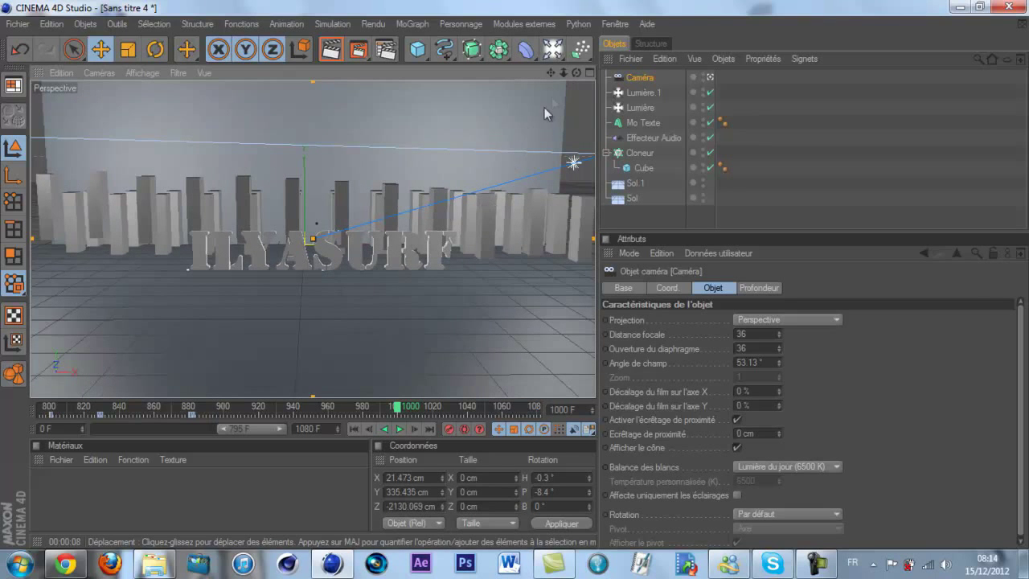
pyautogui.moveTo(576, 73); pyautogui.dragTo(517, 281)
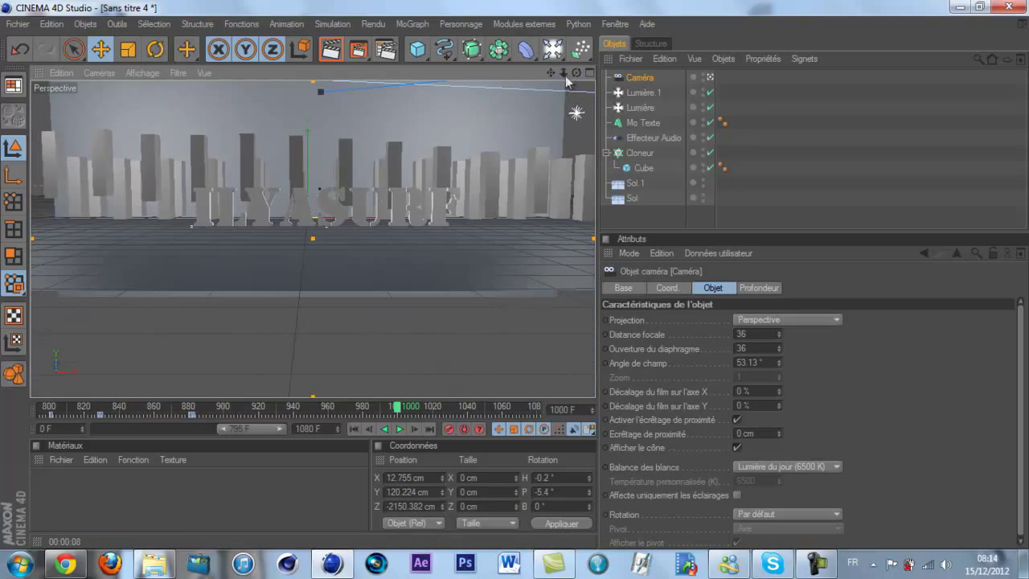
pyautogui.moveTo(575, 77); pyautogui.dragTo(515, 275)
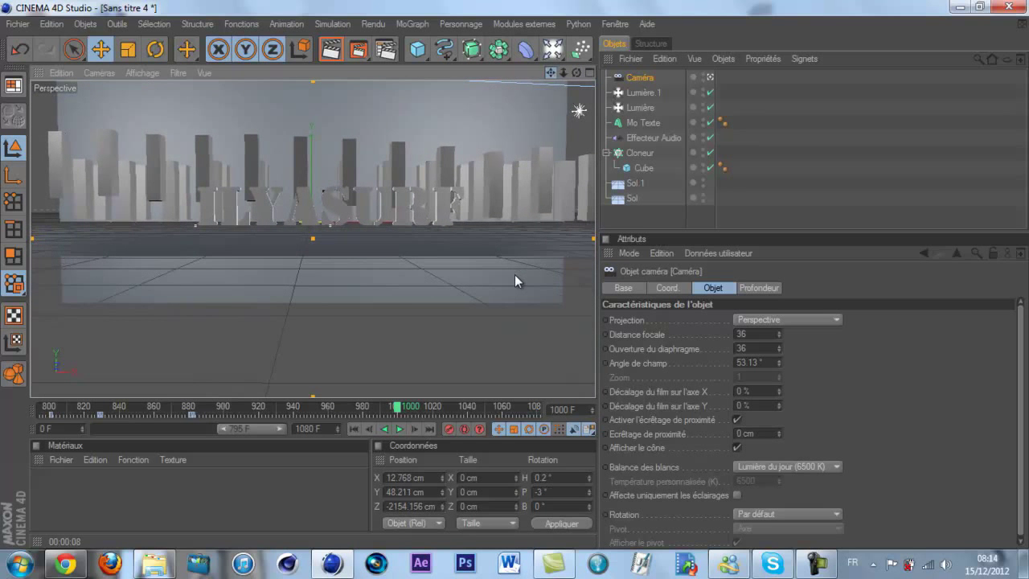
# Preview-render the active view, select the back wall Sol.1 and record a keyframe for it at frame 1000
pyautogui.click(331, 48)
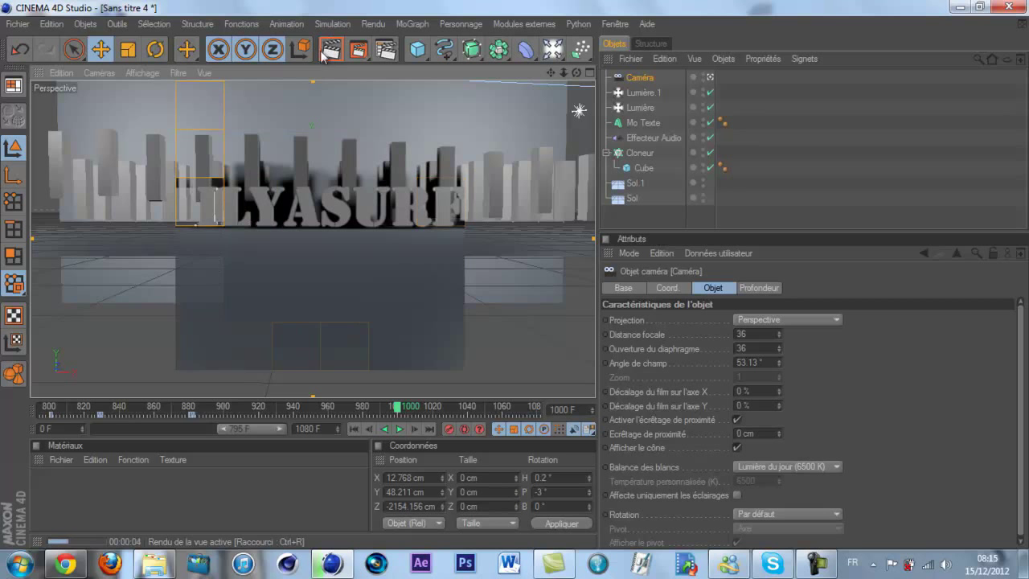
pyautogui.click(345, 139)
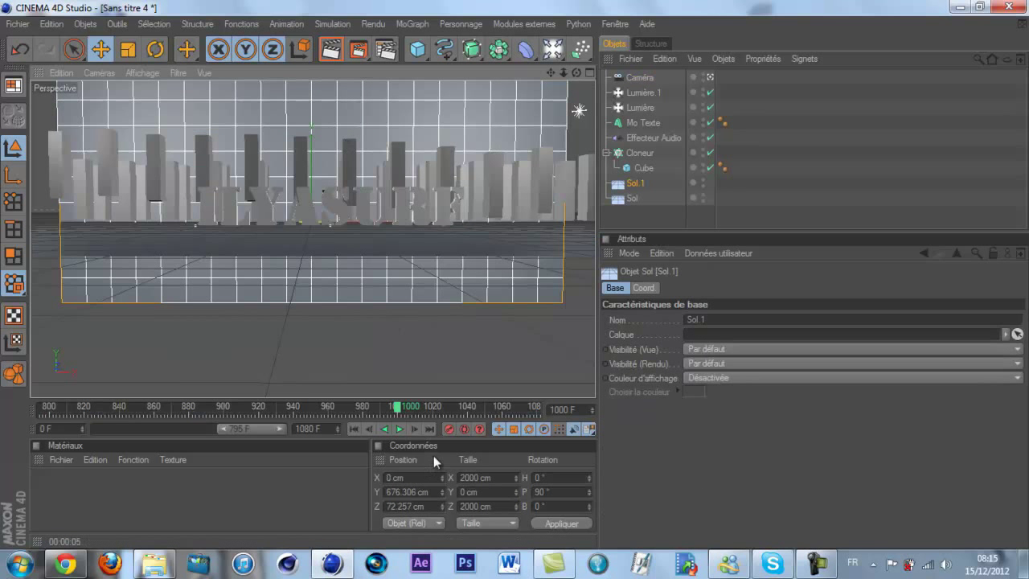
pyautogui.click(448, 431)
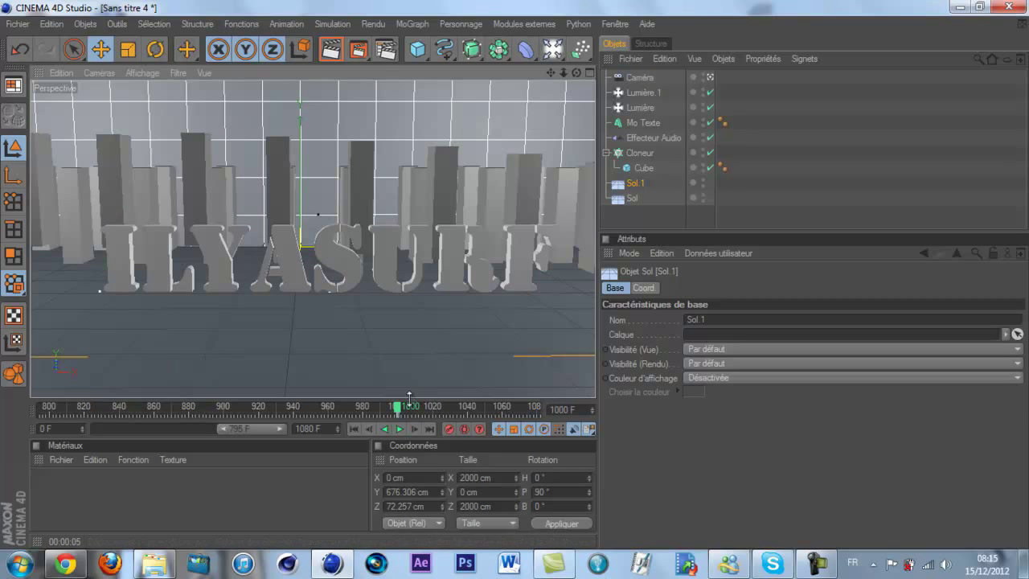
# Keyframe the camera at frame 1000 facing the title from about X -10, Y 27, Z -2290 cm, rotated to H -0.6° and P -2.4°
pyautogui.click(653, 77)
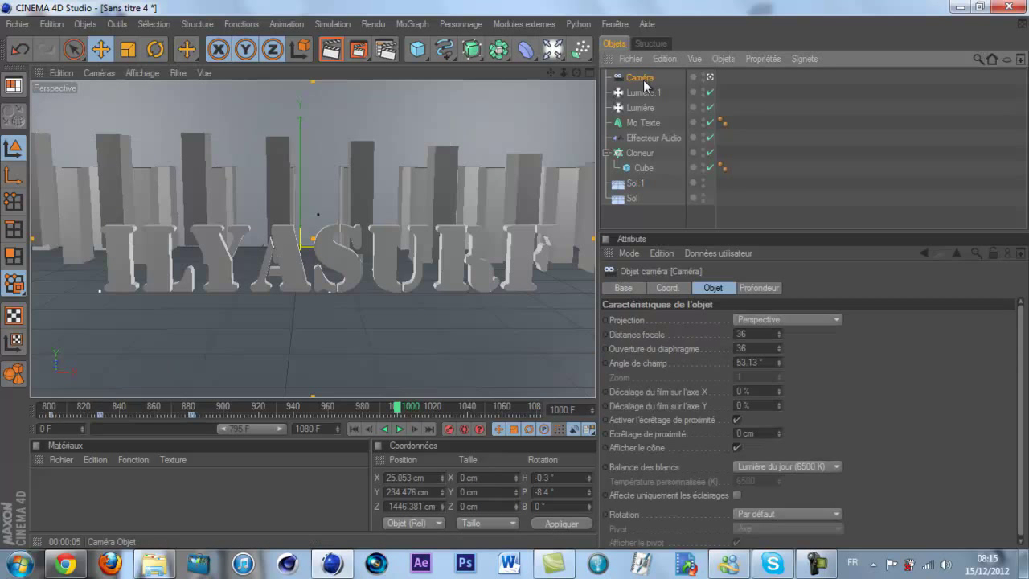
pyautogui.scroll(-8, 434, 177)
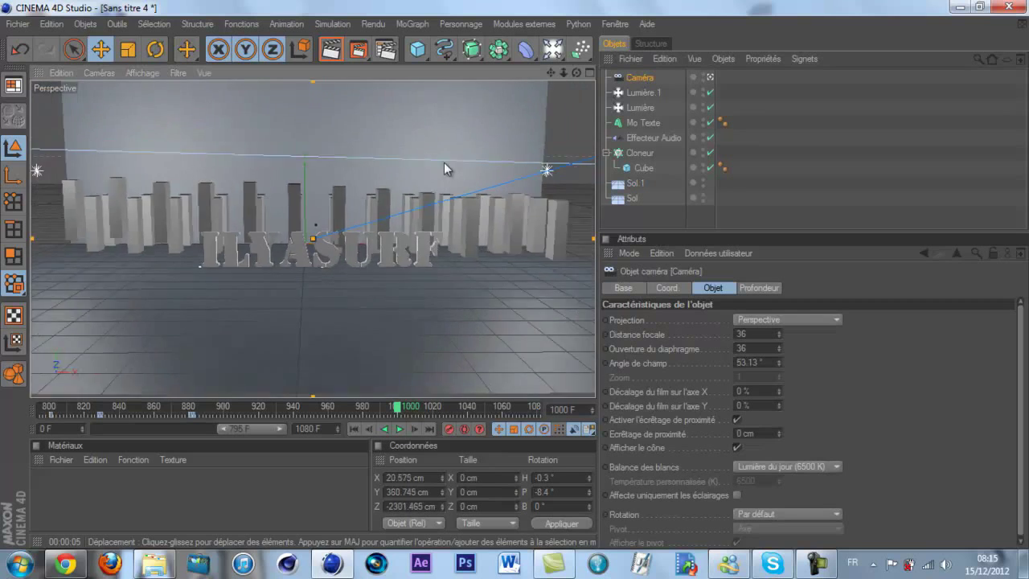
pyautogui.moveTo(576, 74); pyautogui.dragTo(517, 281)
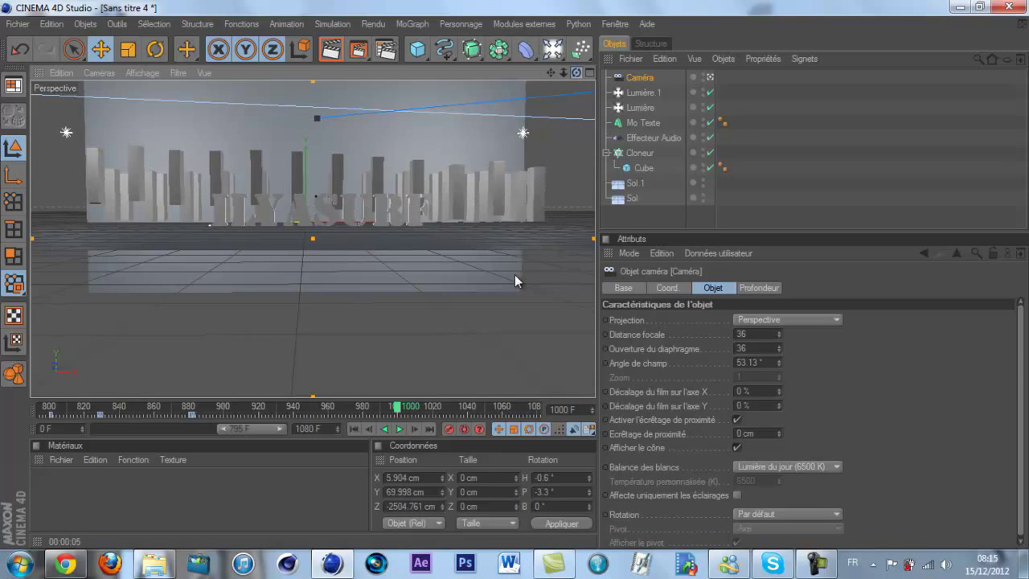
pyautogui.scroll(3, 497, 111)
pyautogui.scroll(-1, 497, 108)
pyautogui.moveTo(551, 73); pyautogui.dragTo(519, 277)
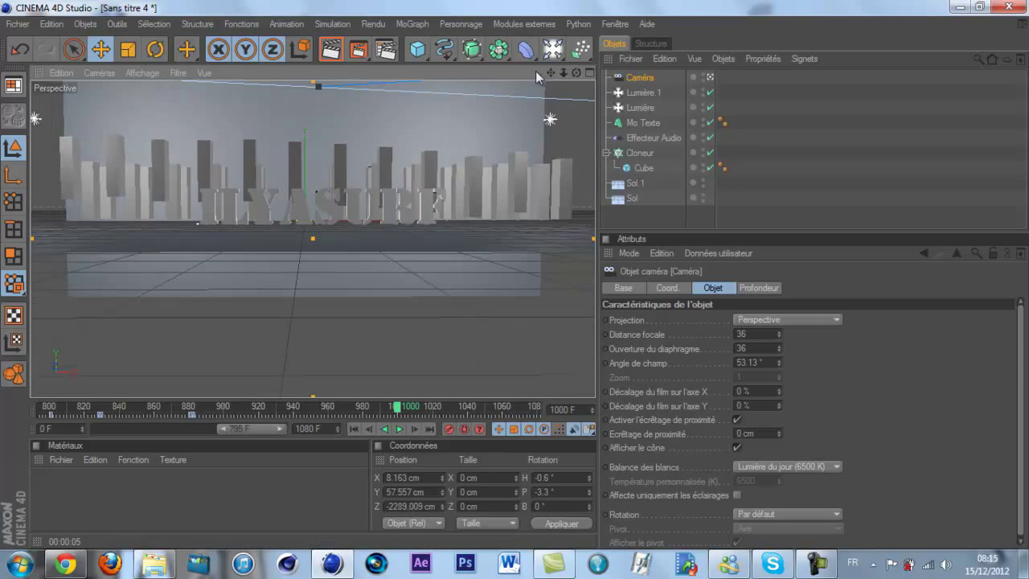
pyautogui.moveTo(575, 74); pyautogui.dragTo(515, 274)
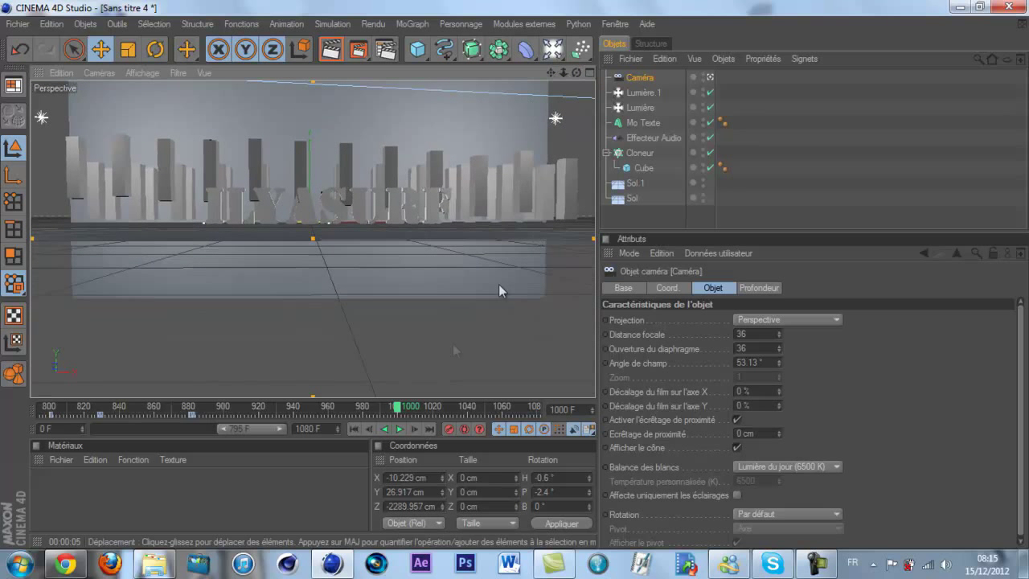
# Play the animation from frame 799 to check the camera moves and the final pull-back from the title
pyautogui.click(48, 404)
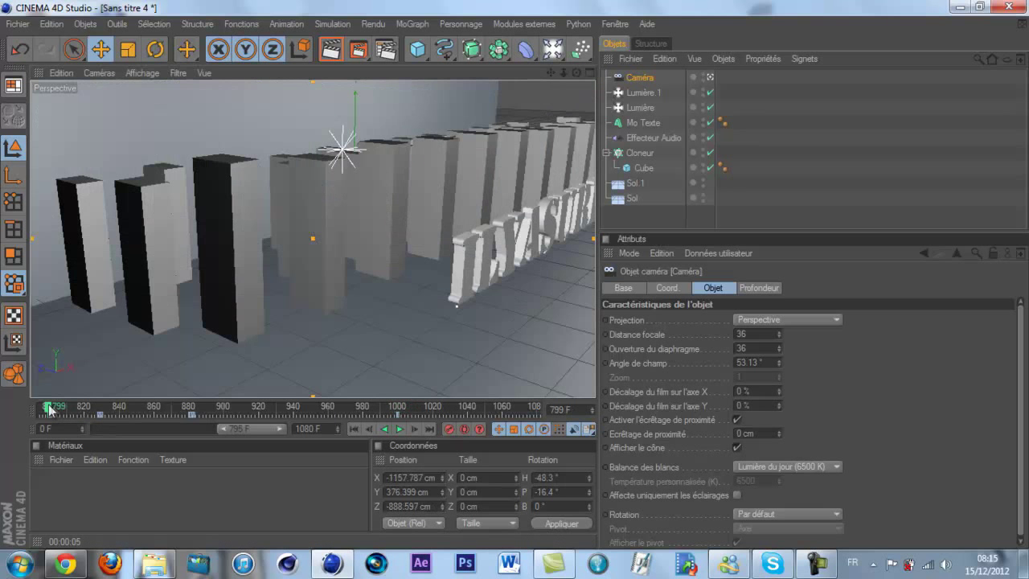
pyautogui.click(400, 429)
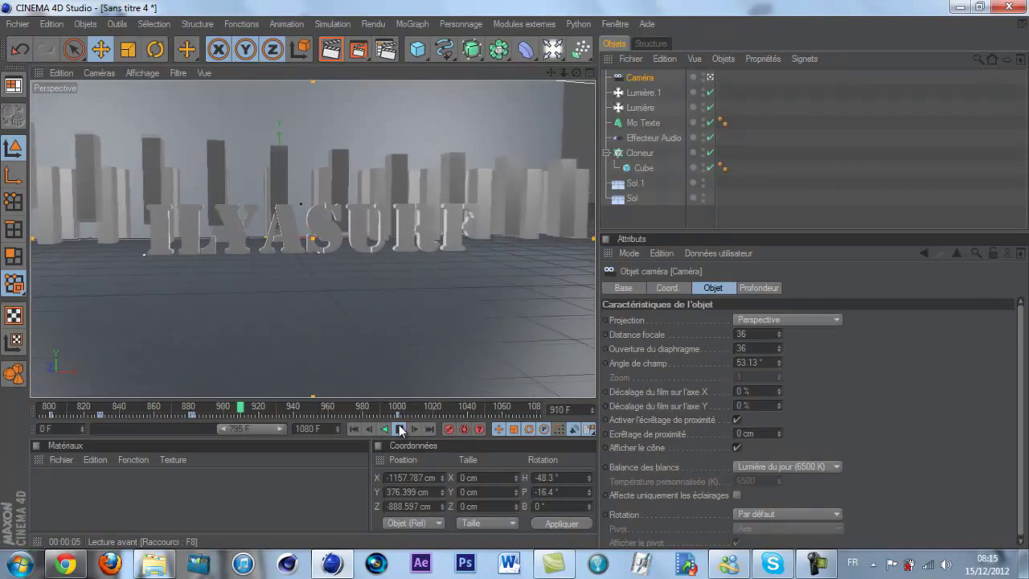
pyautogui.click(399, 430)
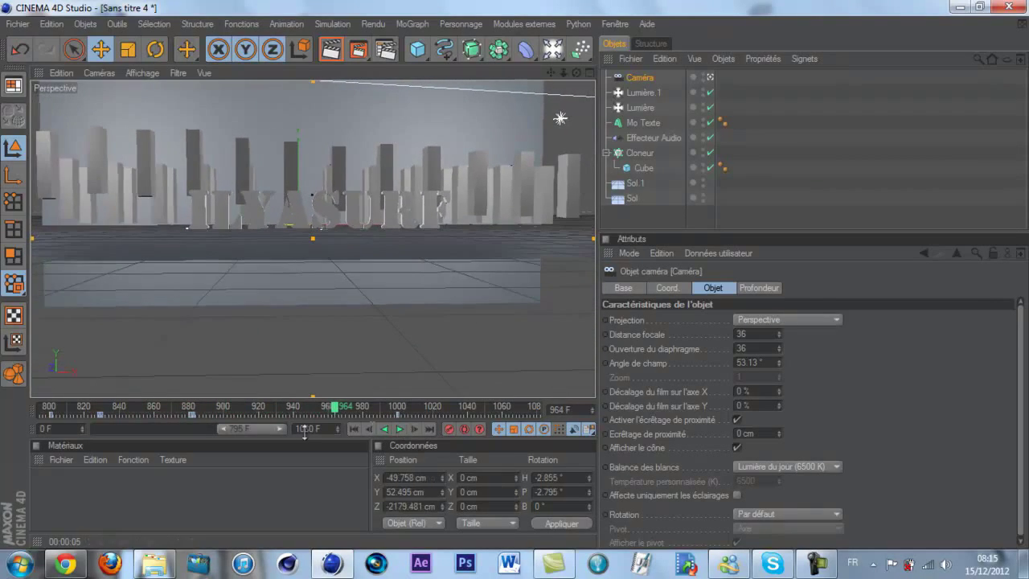
# At frame 801, set both lights' colour to green (R 19, G 219, B 1) and keyframe the colour
pyautogui.click(51, 410)
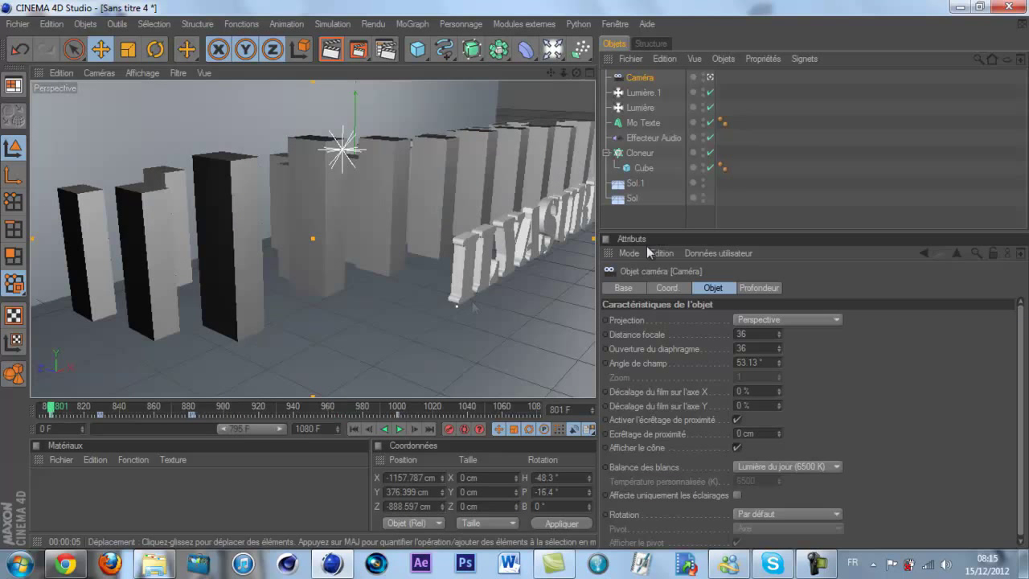
pyautogui.moveTo(729, 90); pyautogui.dragTo(635, 101)
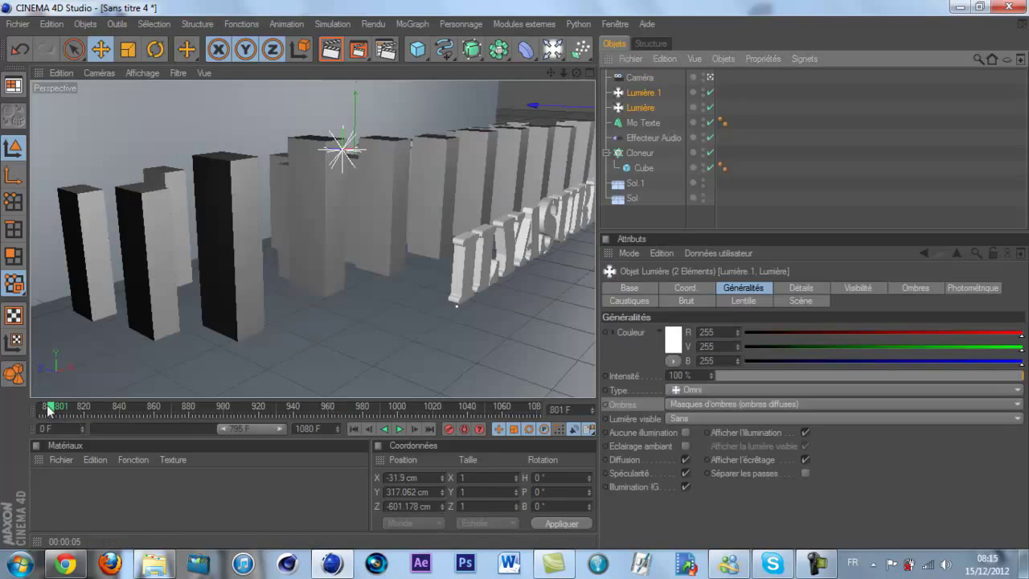
pyautogui.click(677, 346)
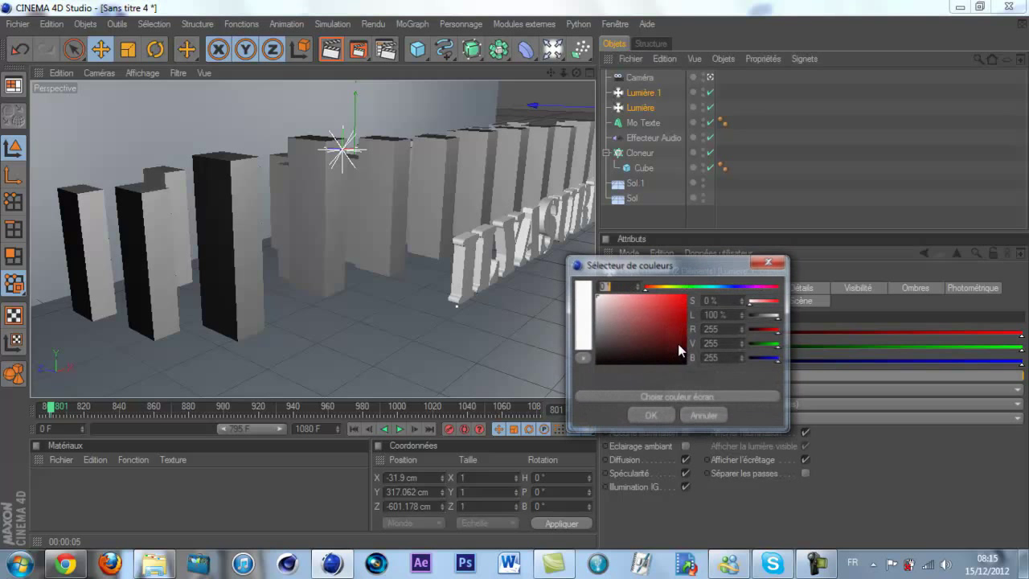
pyautogui.moveTo(664, 287); pyautogui.dragTo(688, 287)
pyautogui.click(685, 303)
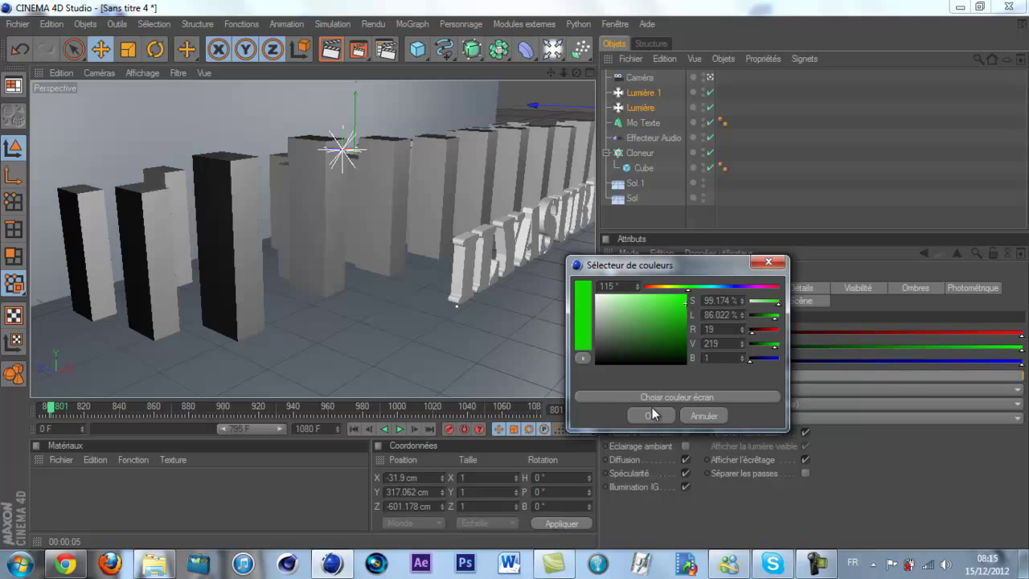
pyautogui.click(652, 415)
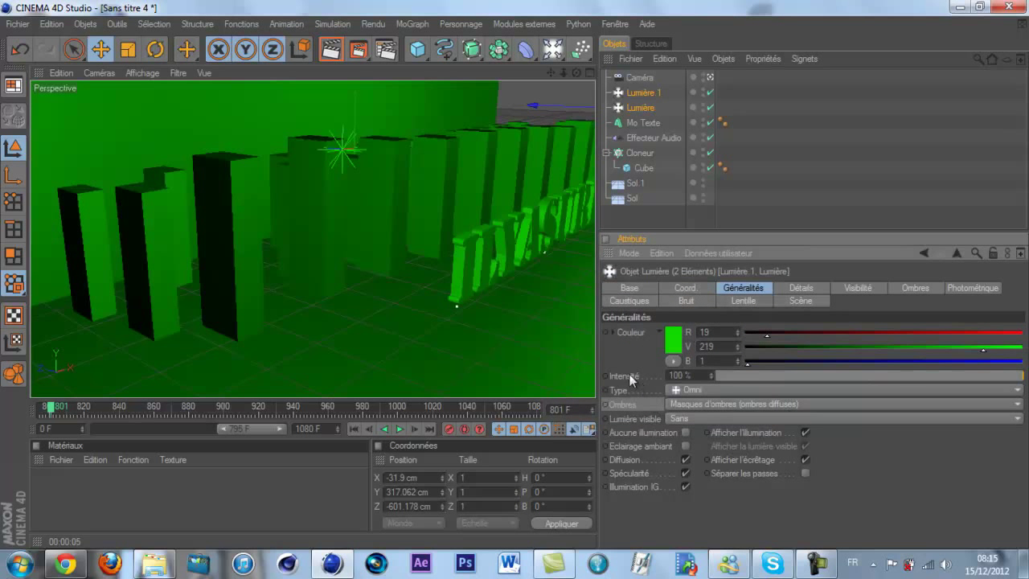
pyautogui.click(607, 333)
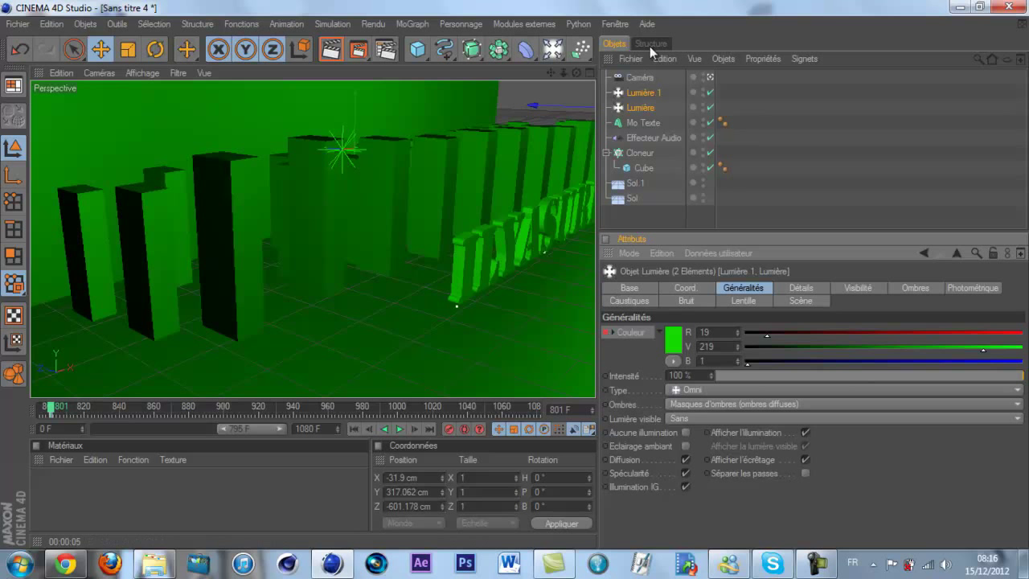
# Select both lights and keyframe their current green colour at frame 829, just before the camera changes to the next shot
pyautogui.click(634, 78)
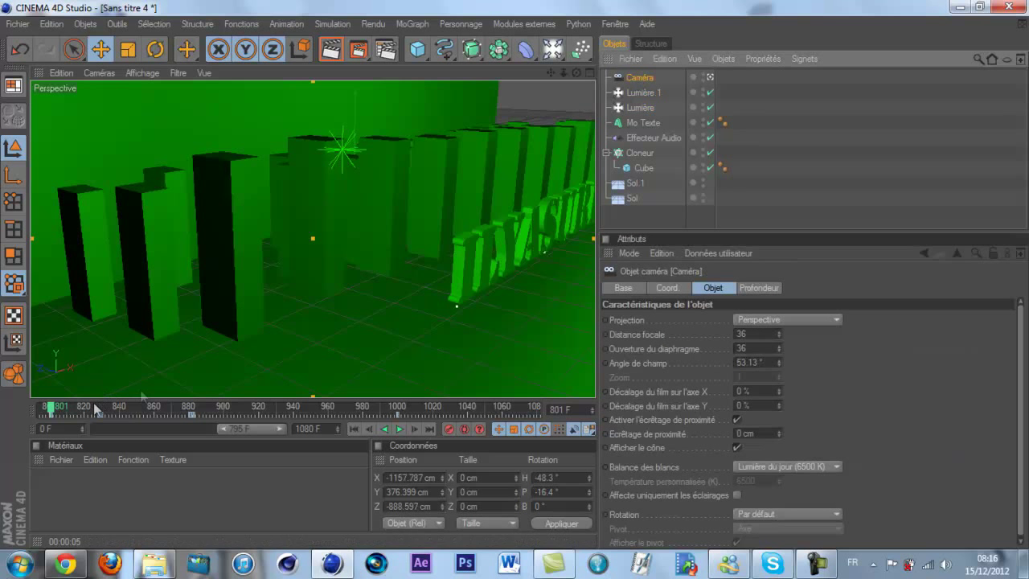
pyautogui.moveTo(741, 106); pyautogui.dragTo(650, 87)
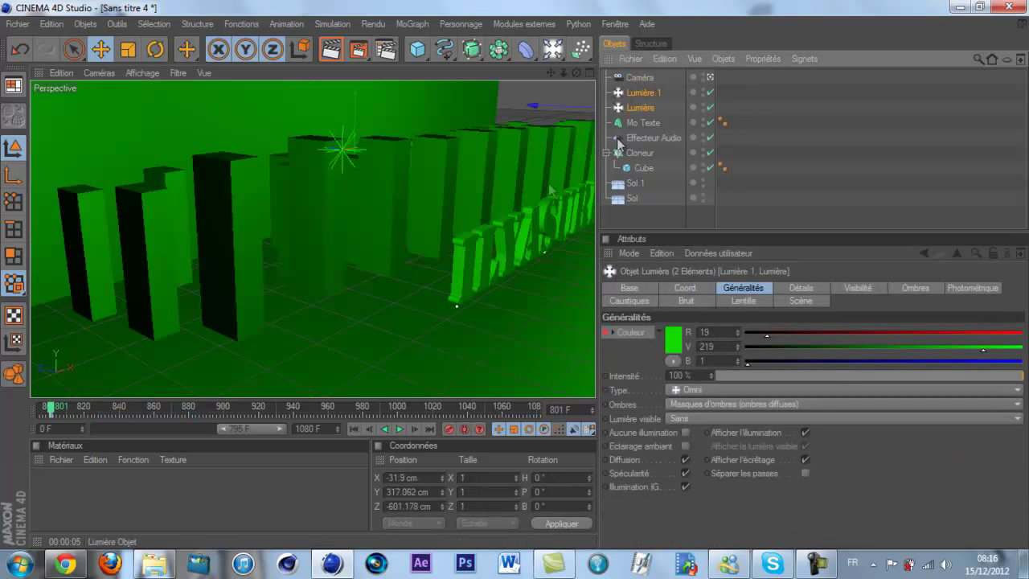
pyautogui.click(111, 407)
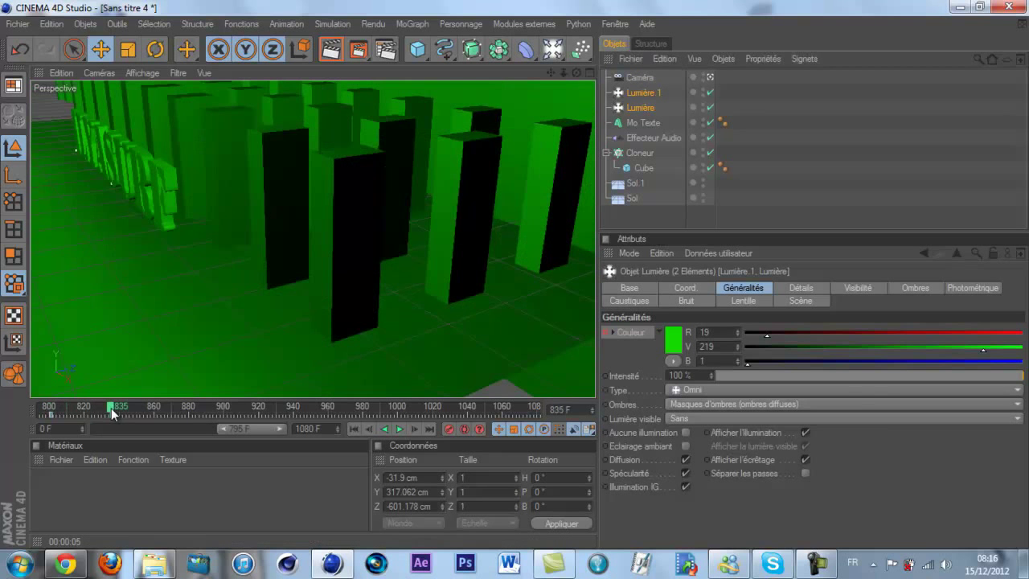
pyautogui.click(370, 430)
pyautogui.click(370, 430)
pyautogui.click(370, 430)
pyautogui.click(370, 430)
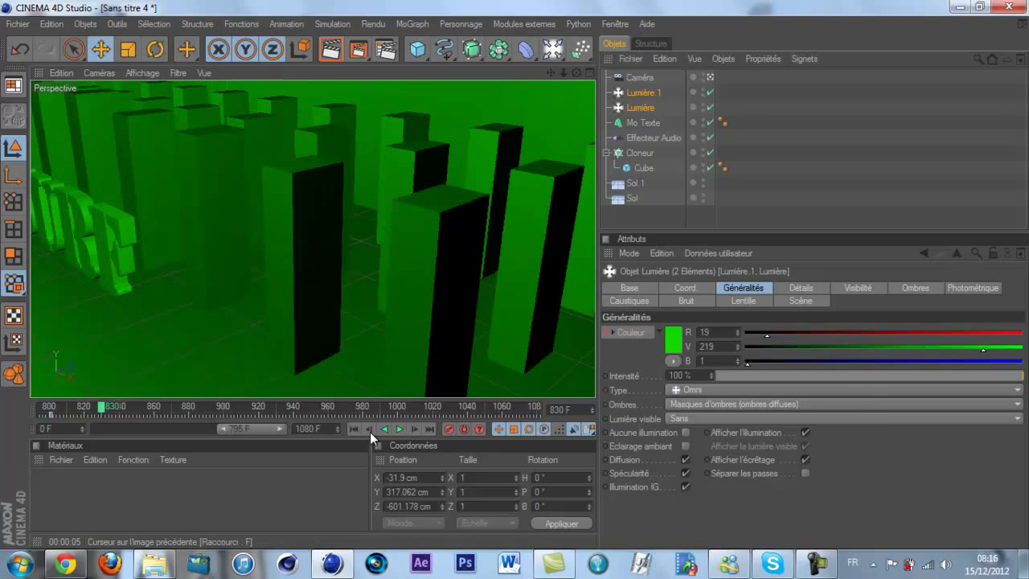
pyautogui.click(370, 430)
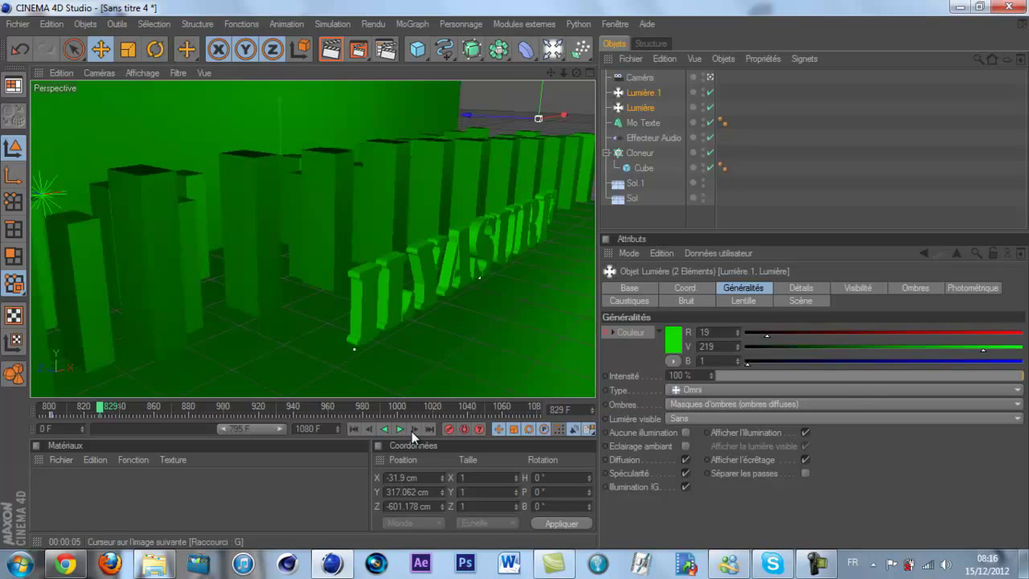
pyautogui.click(370, 429)
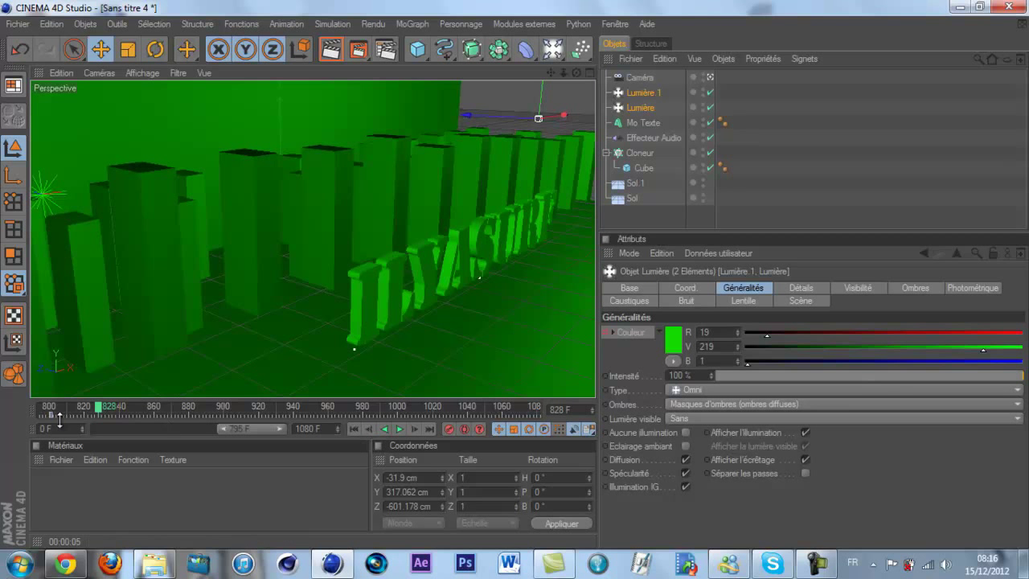
pyautogui.click(413, 428)
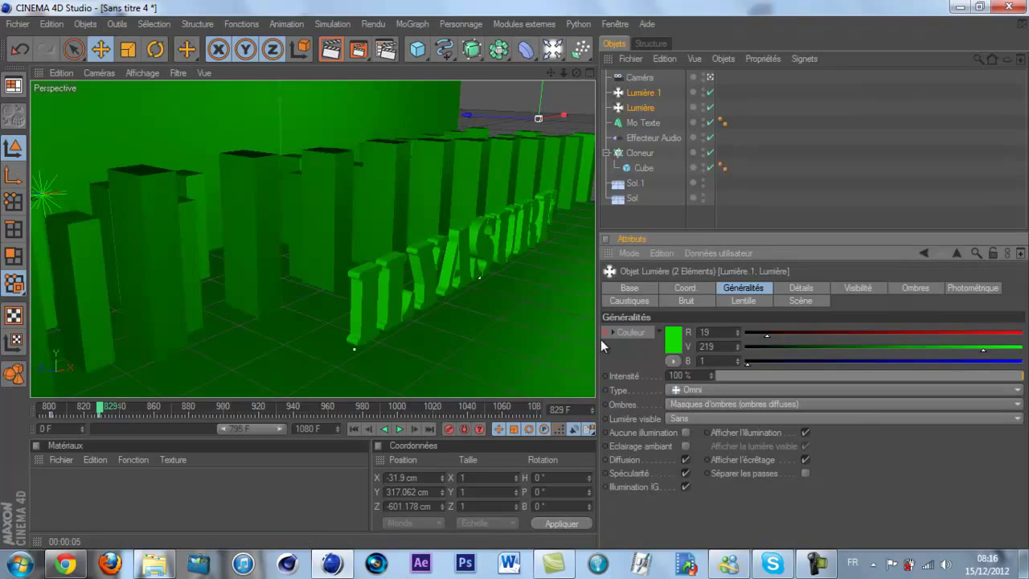
# At frame 830, set both lights' colour to dark red (R 123, G 0, B 0) and keyframe the colour
pyautogui.click(415, 425)
pyautogui.click(677, 343)
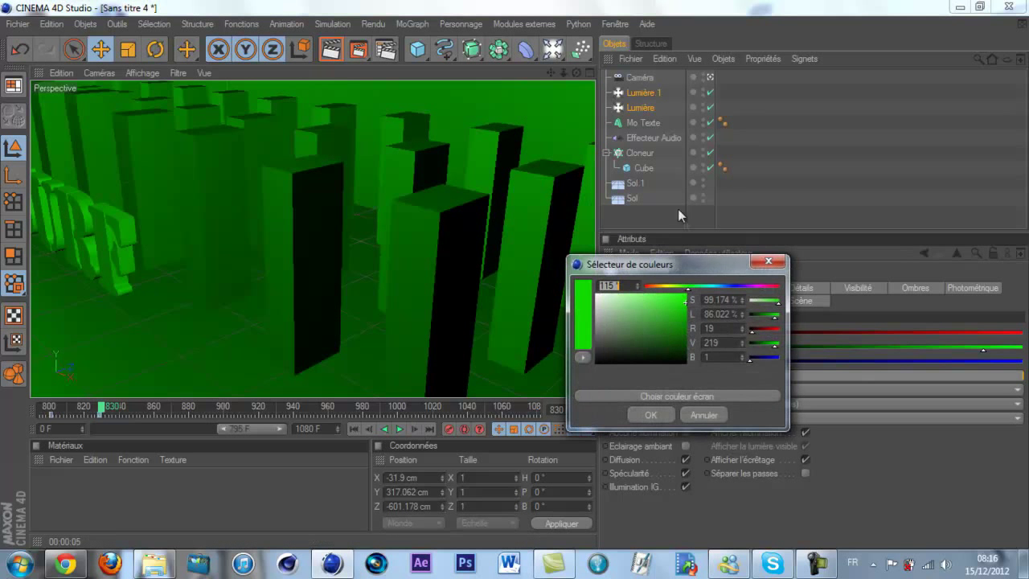
pyautogui.moveTo(676, 287); pyautogui.dragTo(647, 285)
pyautogui.click(685, 327)
pyautogui.click(651, 414)
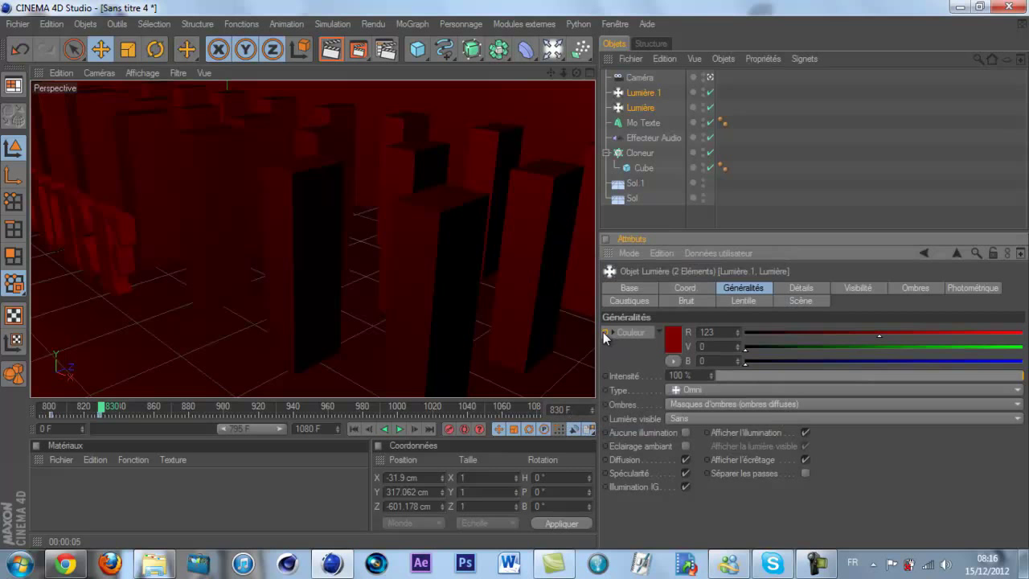
# Find the end of the camera's second shot, reselect both lights and keyframe their dark red colour at frame 881
pyautogui.click(640, 77)
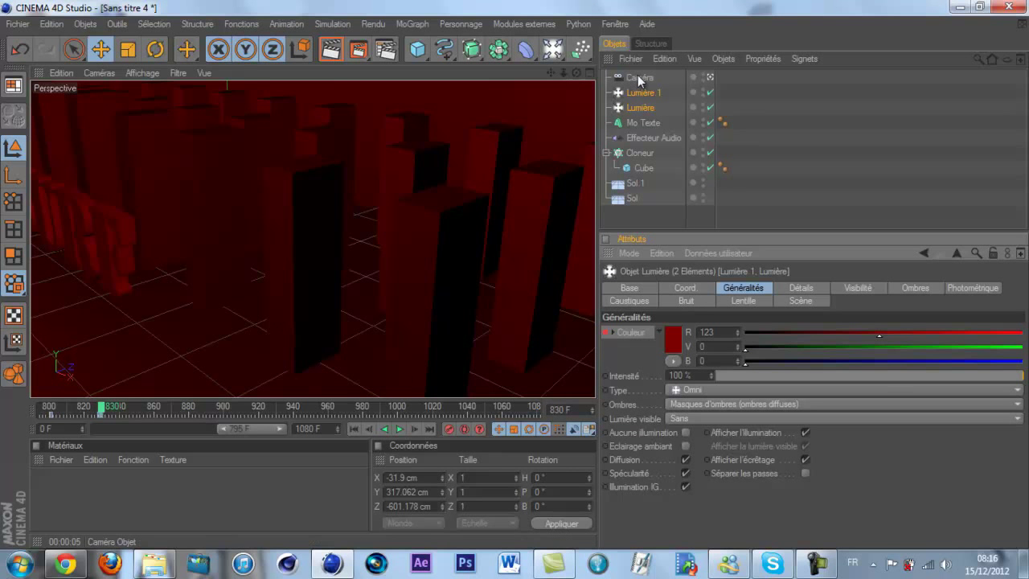
pyautogui.click(191, 408)
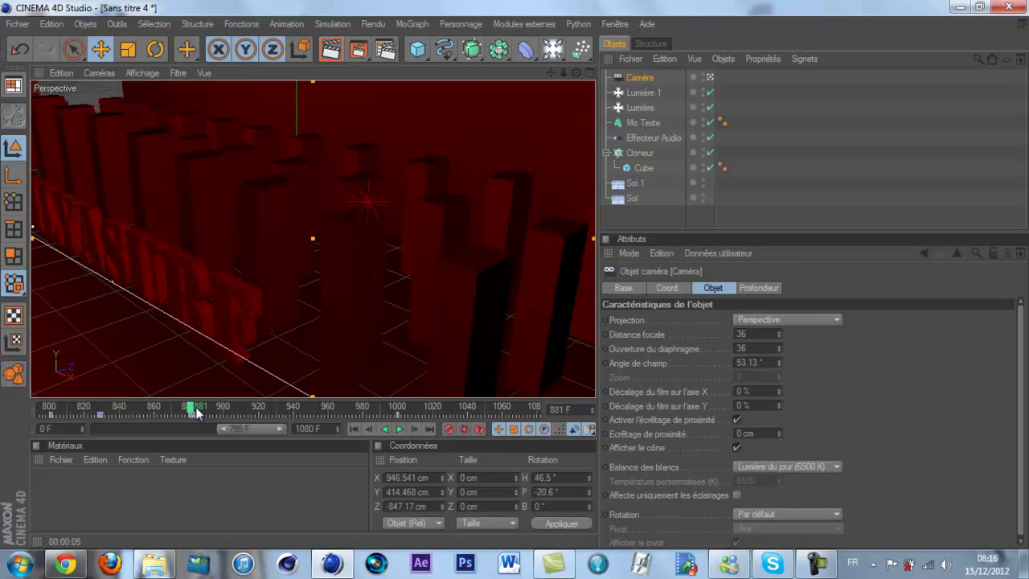
pyautogui.moveTo(758, 108); pyautogui.dragTo(645, 88)
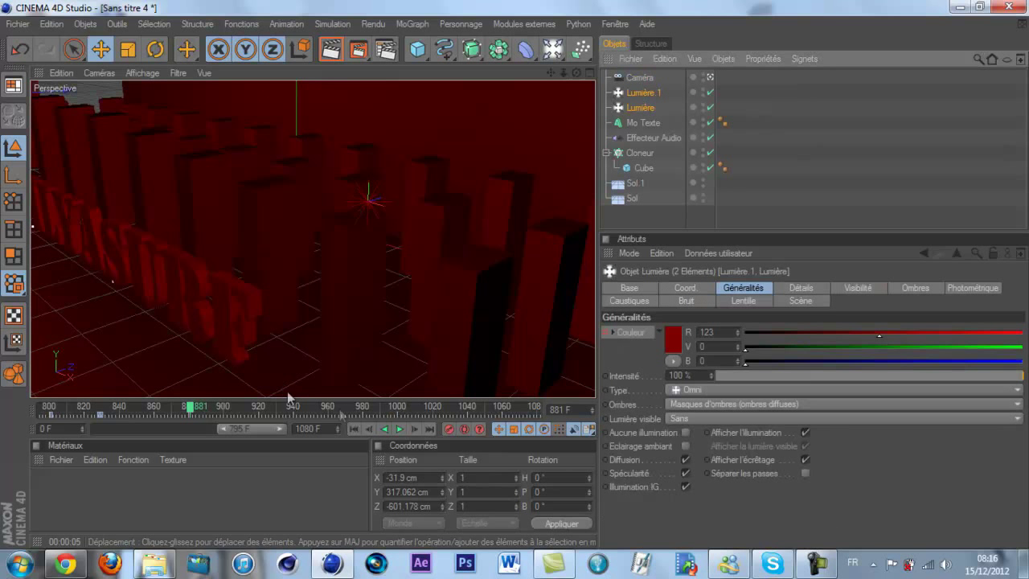
pyautogui.click(414, 430)
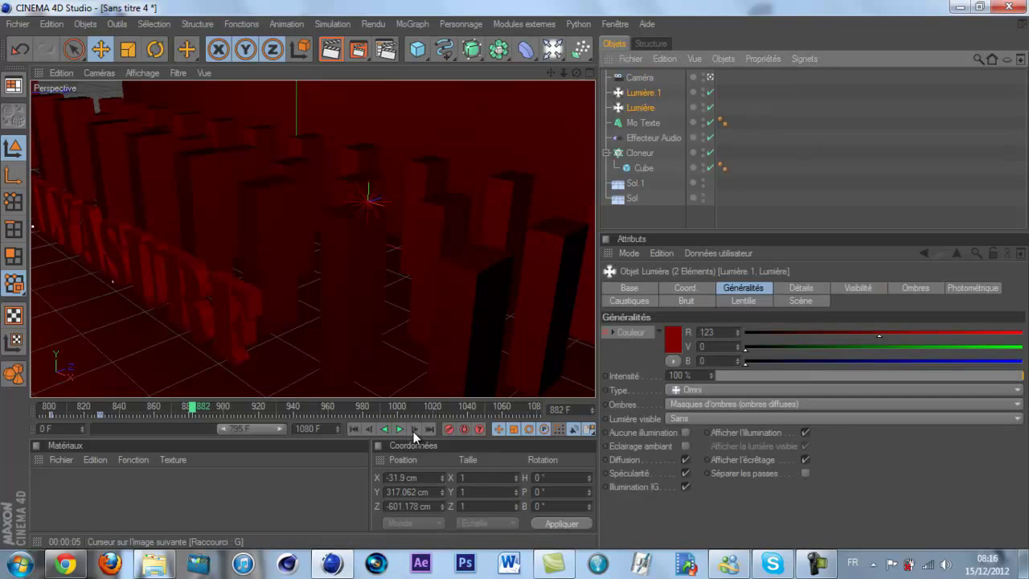
pyautogui.click(414, 430)
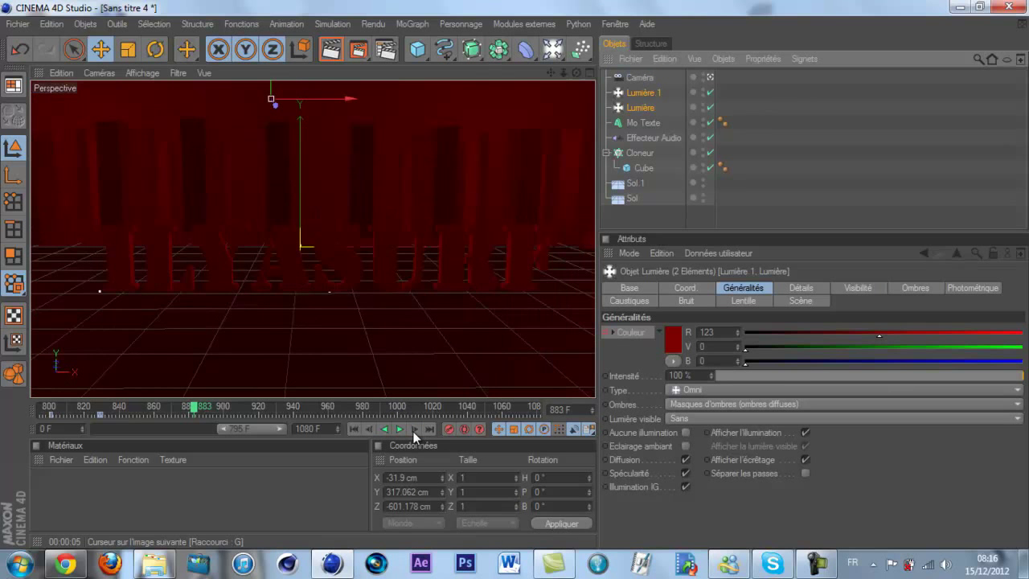
pyautogui.click(369, 430)
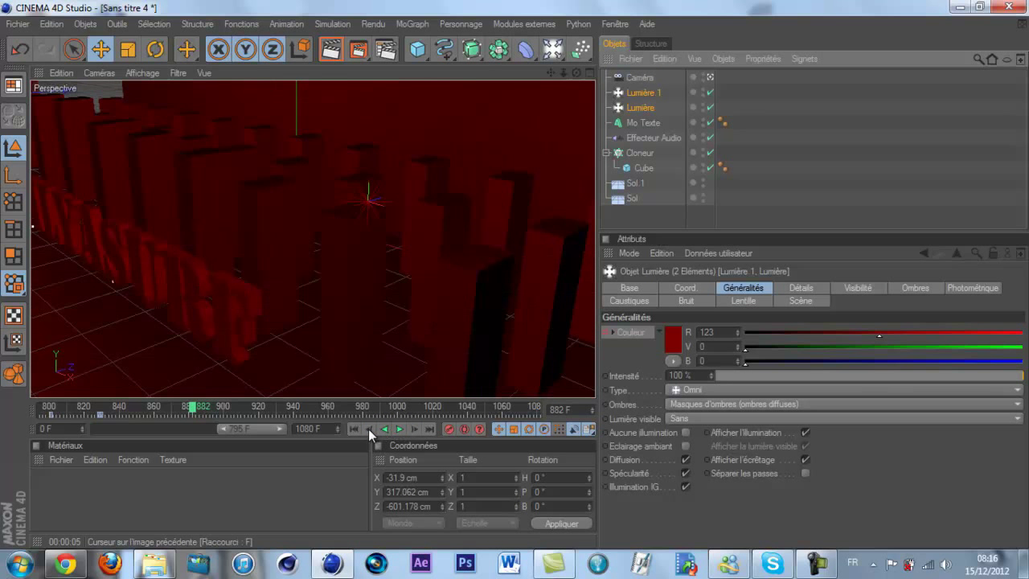
pyautogui.click(412, 429)
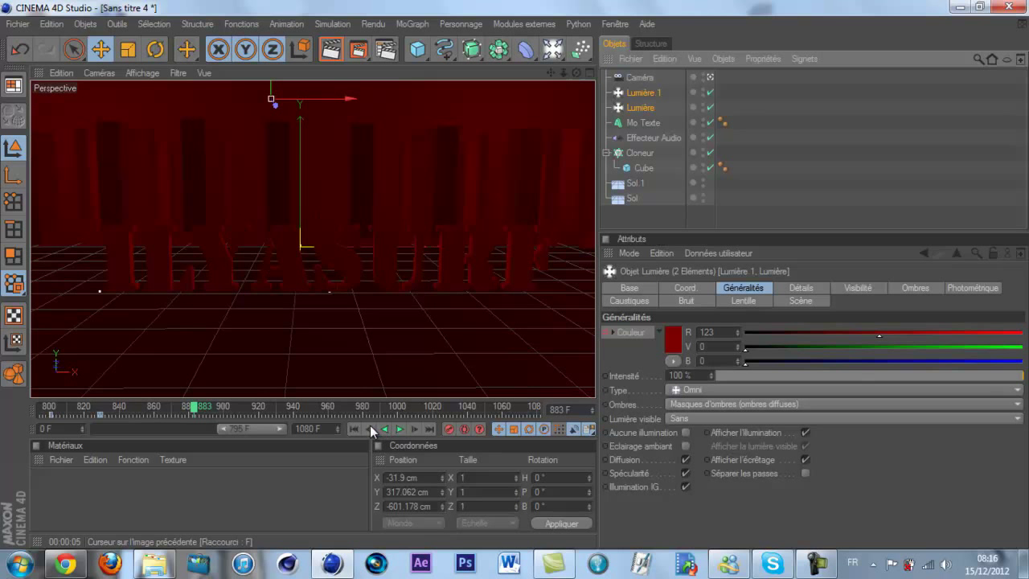
pyautogui.click(373, 430)
pyautogui.click(372, 430)
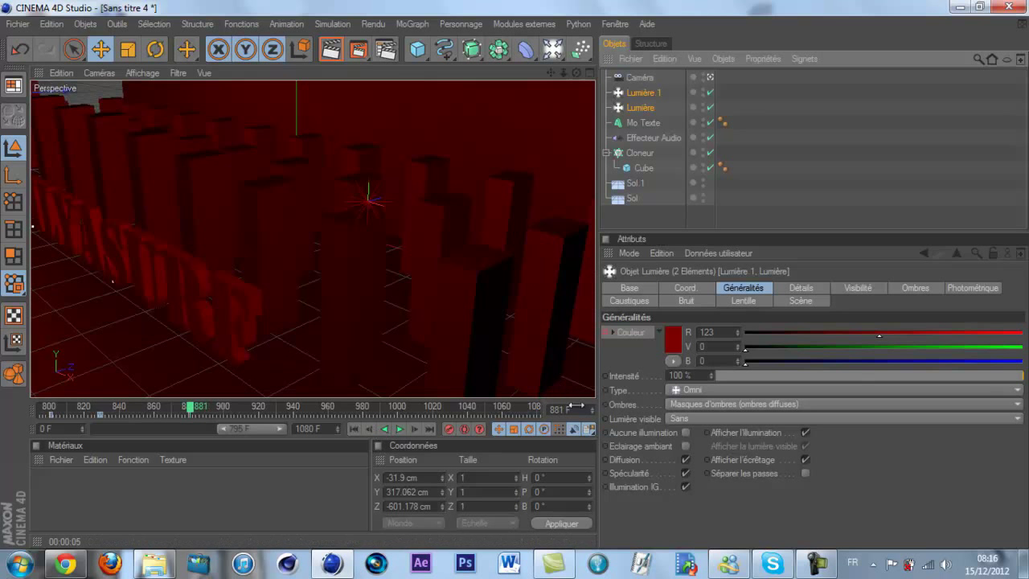
pyautogui.keyDown('ctrl'); pyautogui.click(607, 332); pyautogui.keyUp('ctrl')
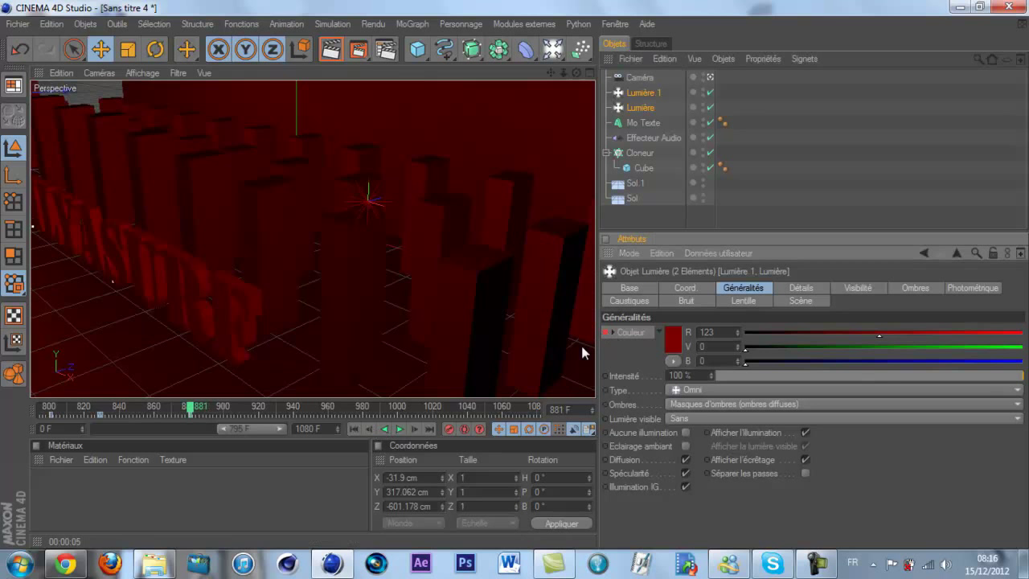
# At frame 883, set both lights' colour to white (R 255, G 255, B 255) and keyframe the colour
pyautogui.click(415, 430)
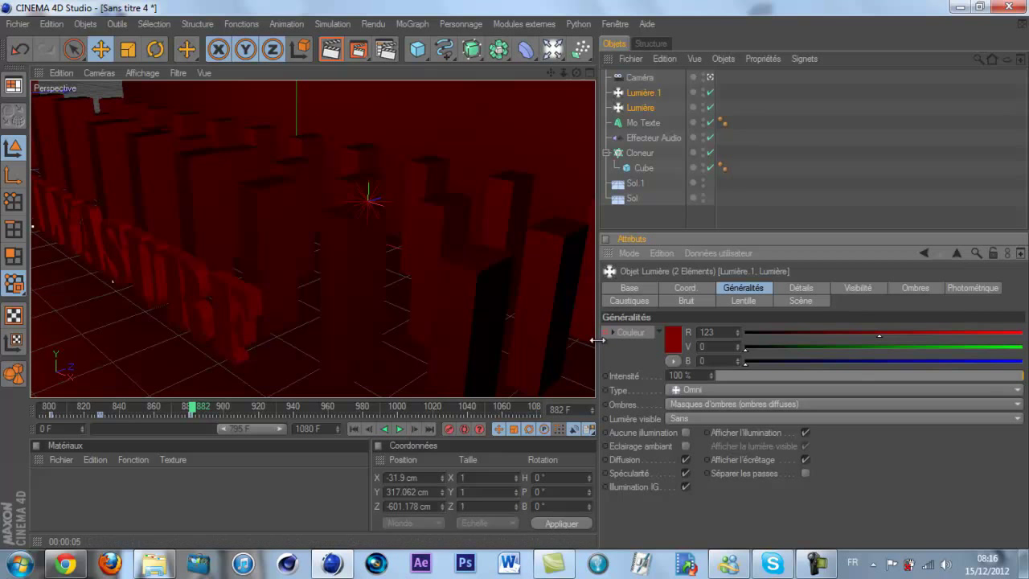
pyautogui.click(414, 427)
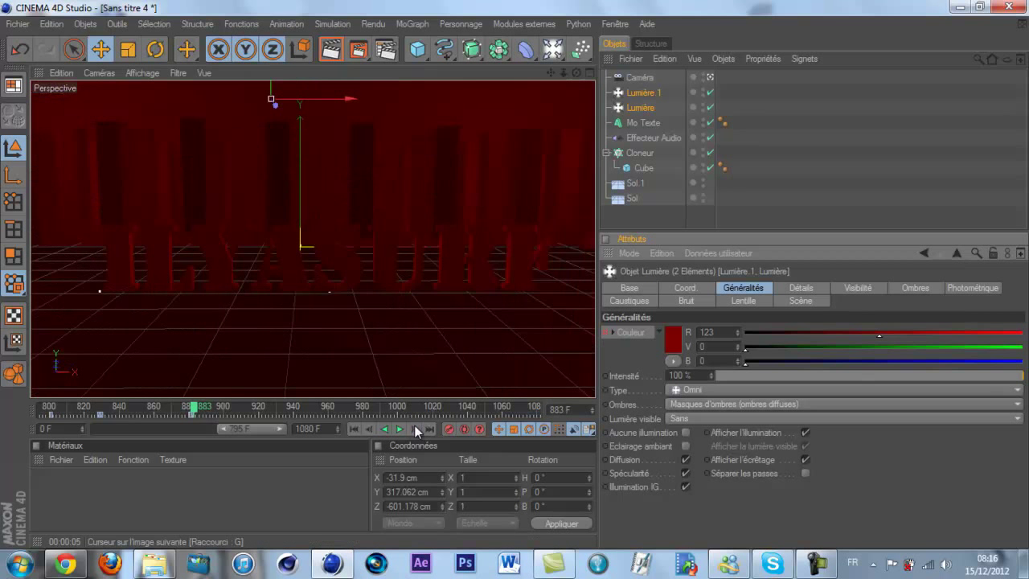
pyautogui.click(673, 339)
pyautogui.moveTo(650, 295); pyautogui.dragTo(595, 286)
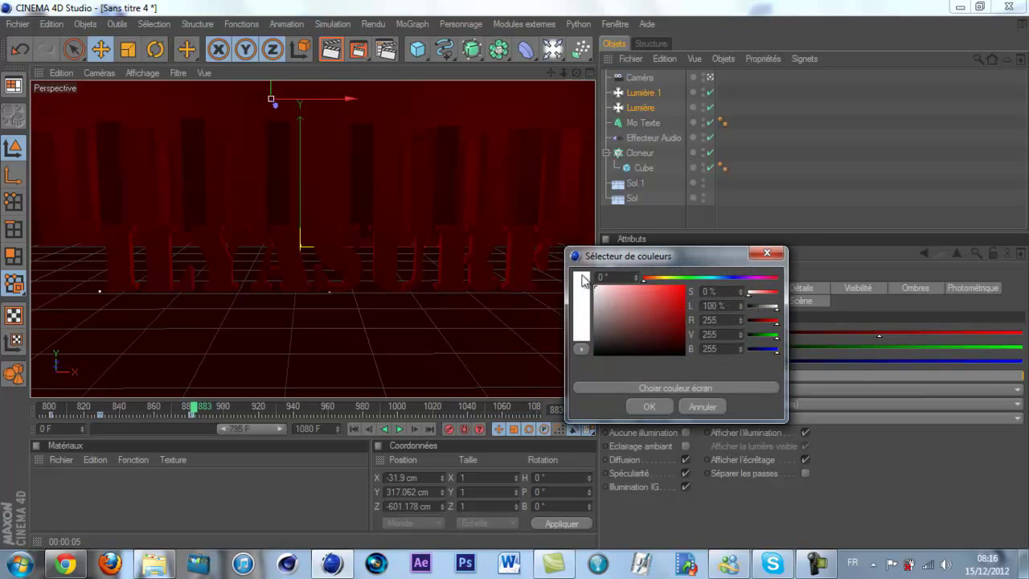
pyautogui.click(650, 406)
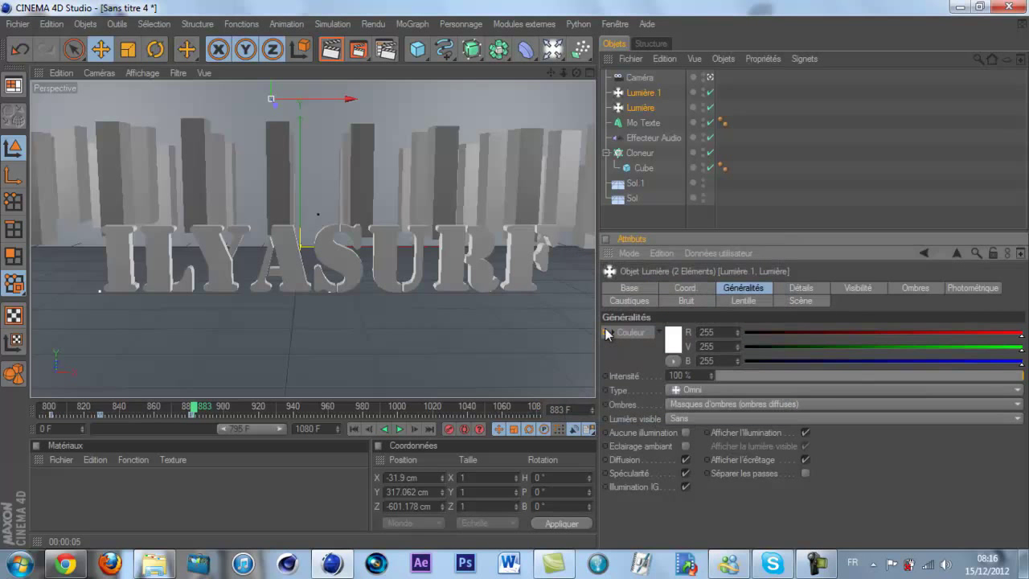
# Play the animation from frame 800 to check the light colour changes across the camera shots
pyautogui.click(51, 408)
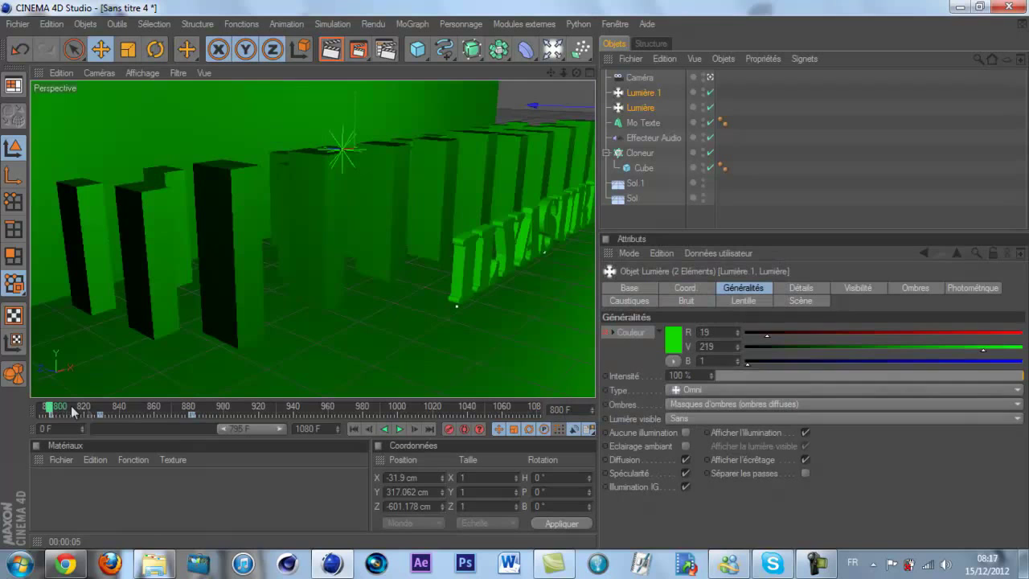
pyautogui.click(402, 429)
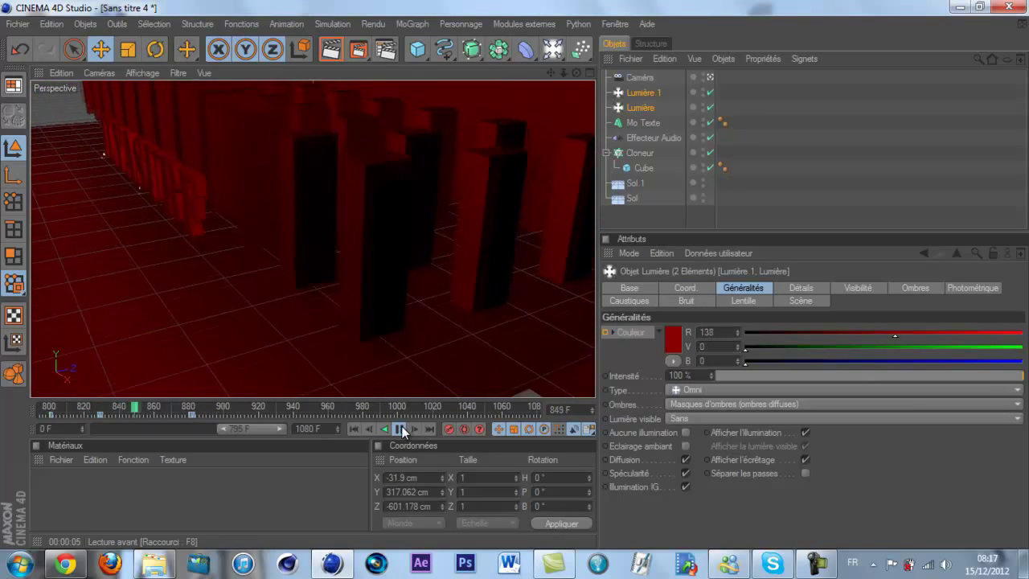
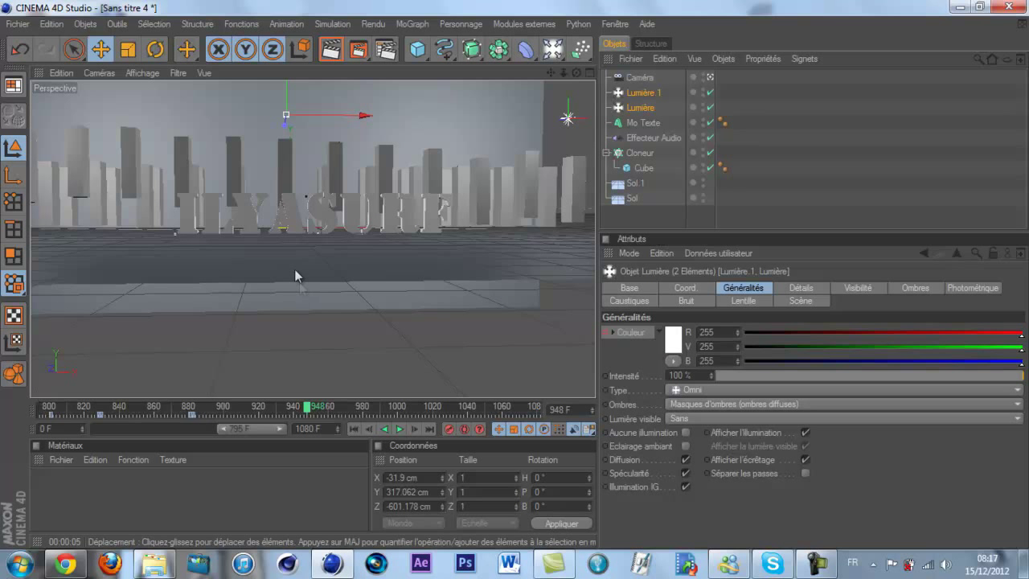
# Open the render settings and review the anti-aliasing, output and save options
pyautogui.click(385, 51)
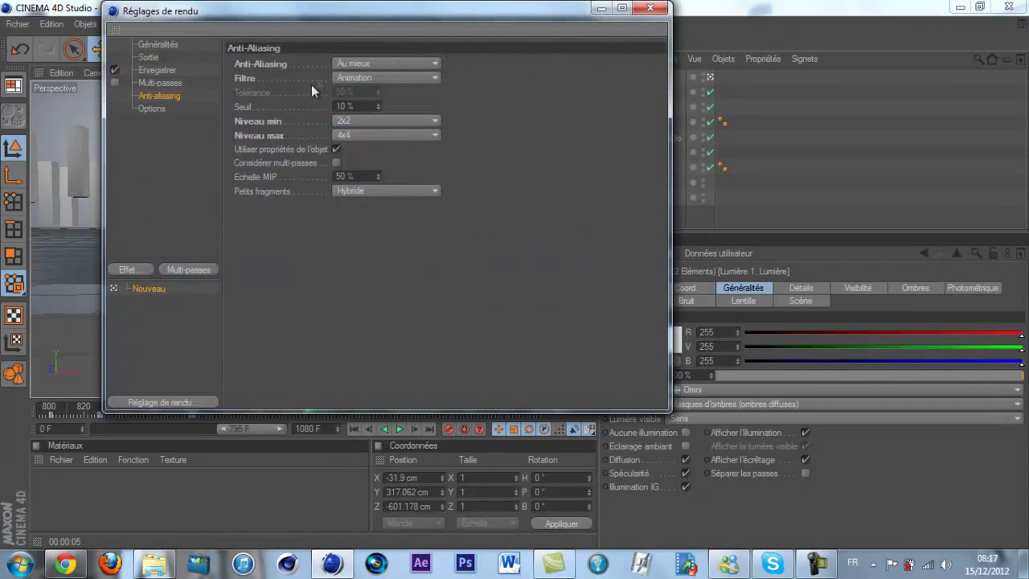
pyautogui.click(149, 57)
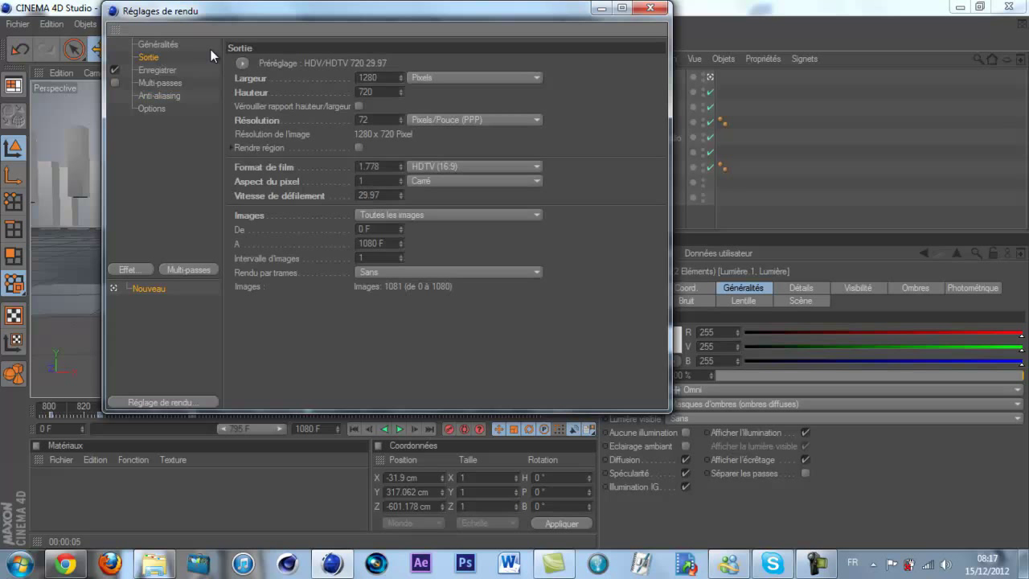
pyautogui.click(169, 72)
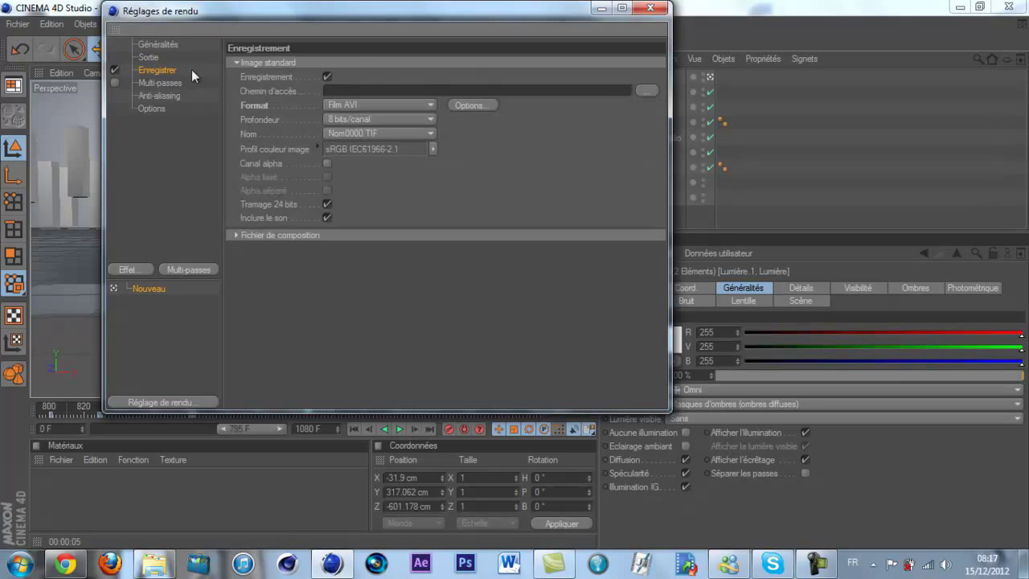
pyautogui.click(646, 94)
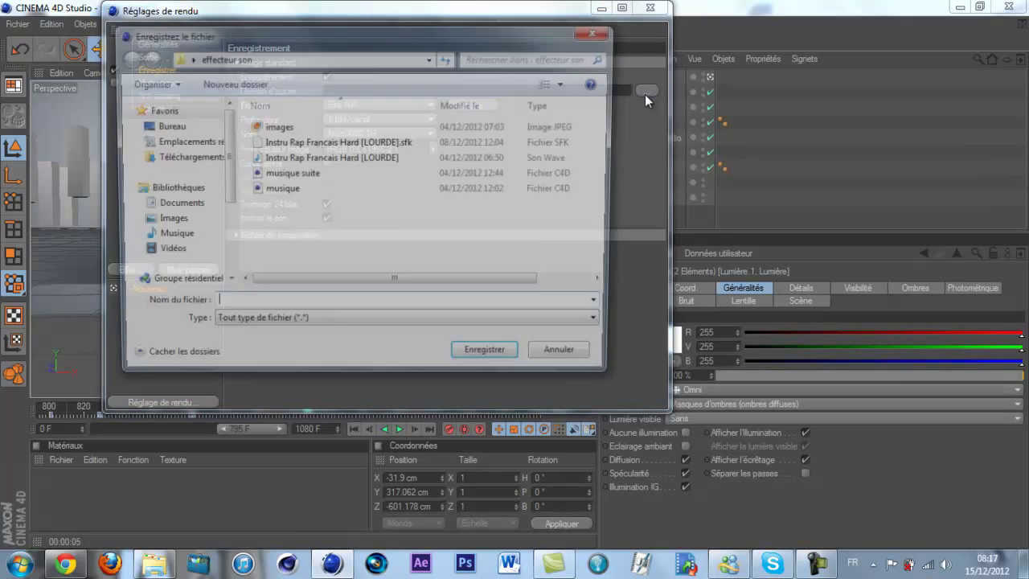
pyautogui.click(161, 126)
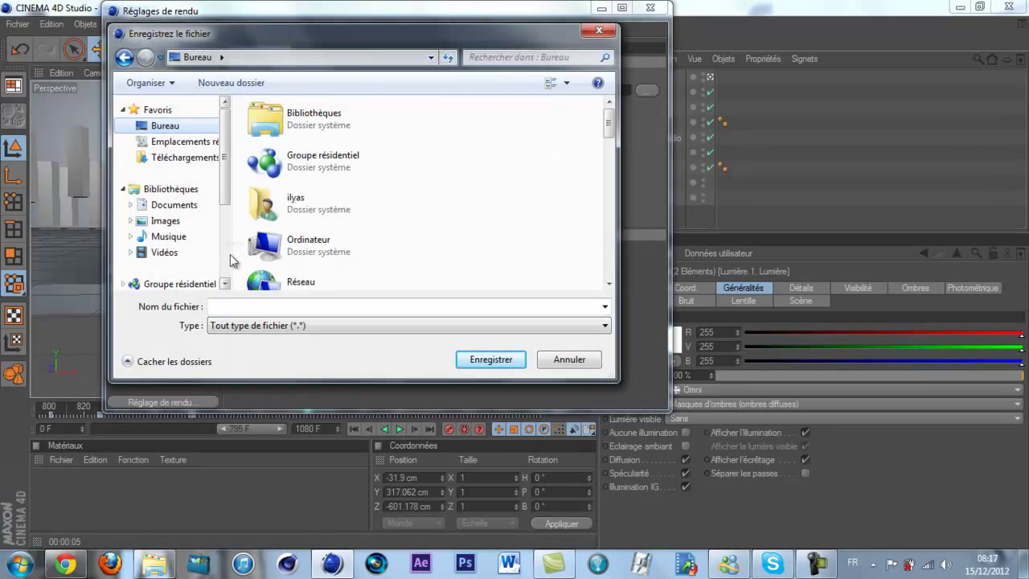
pyautogui.click(238, 305)
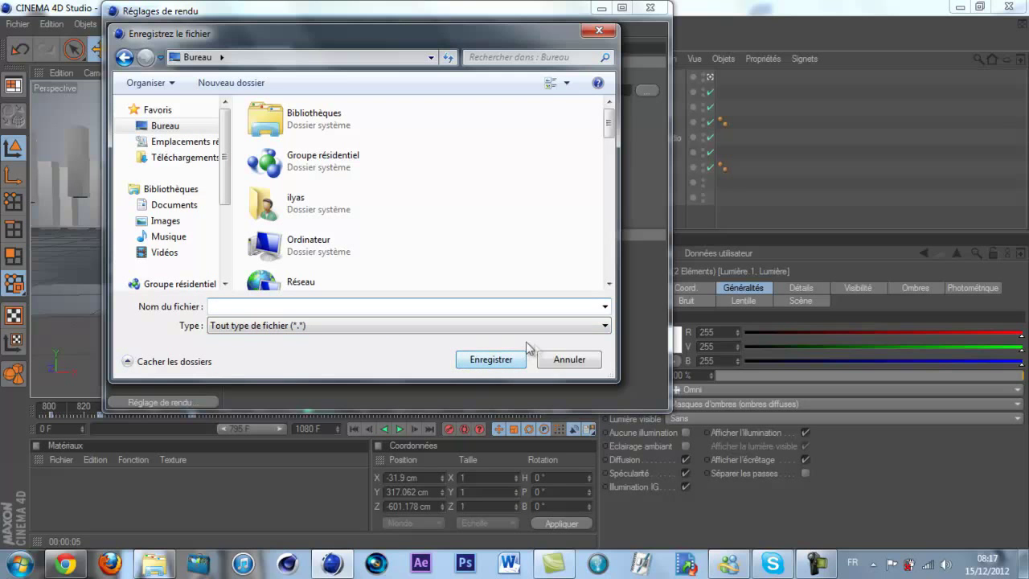
pyautogui.click(562, 361)
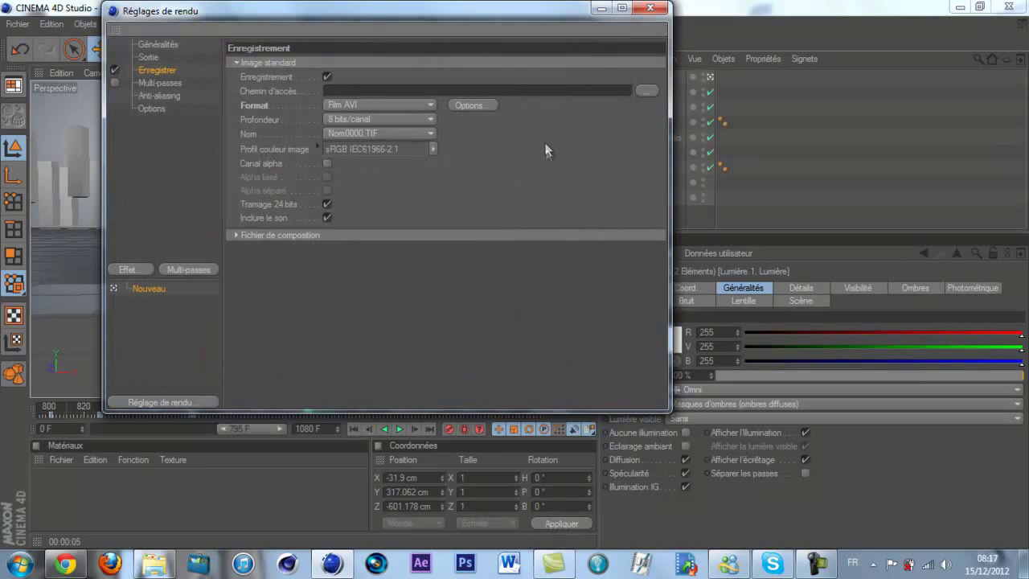
# Close and reopen the render settings, then review the output resolution, frame rate and frame range
pyautogui.click(660, 7)
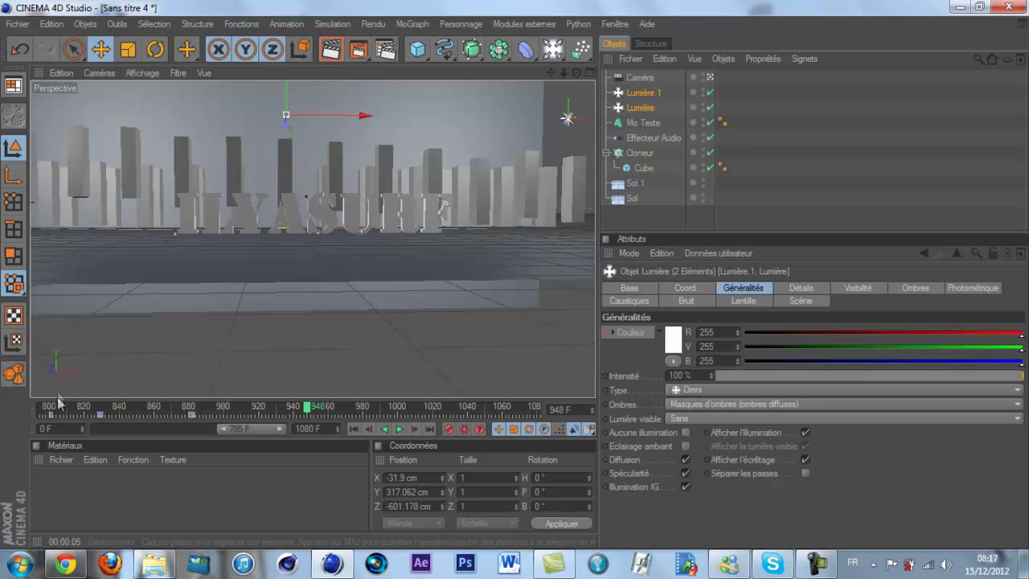
pyautogui.click(393, 53)
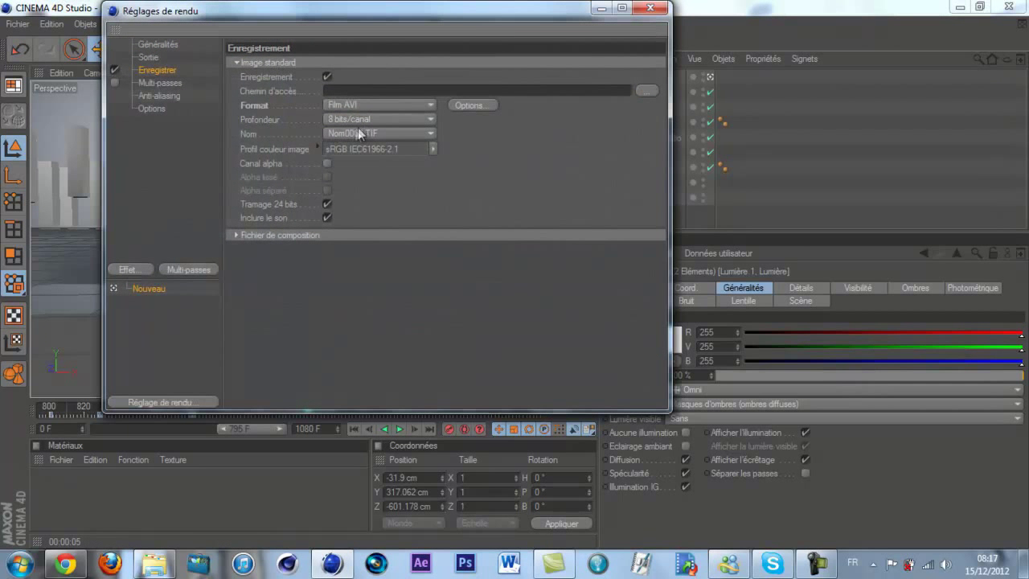
pyautogui.click(159, 62)
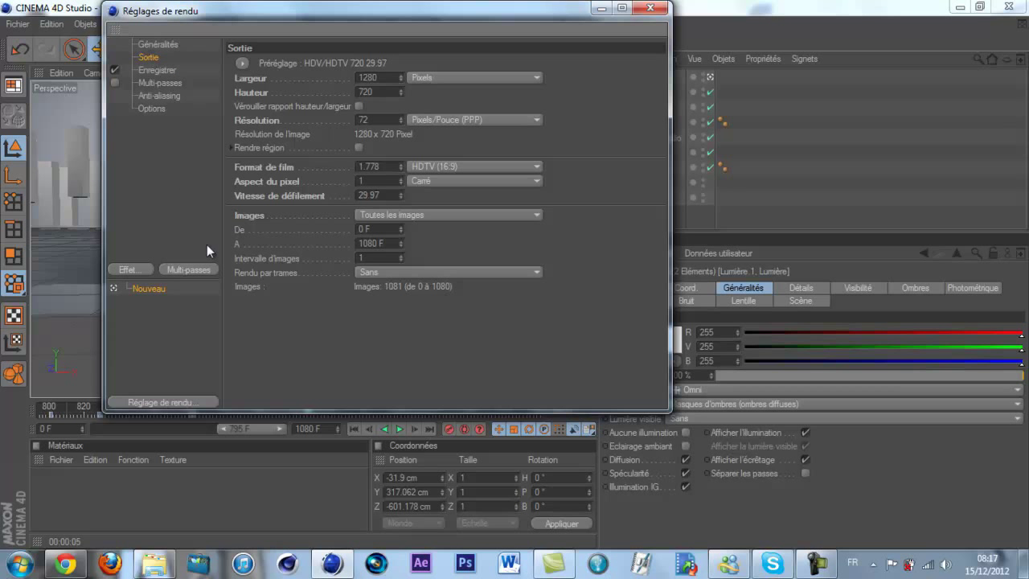
# Set the first frame of the render output range to 800
pyautogui.click(374, 230)
pyautogui.write('800')
pyautogui.press('Return')
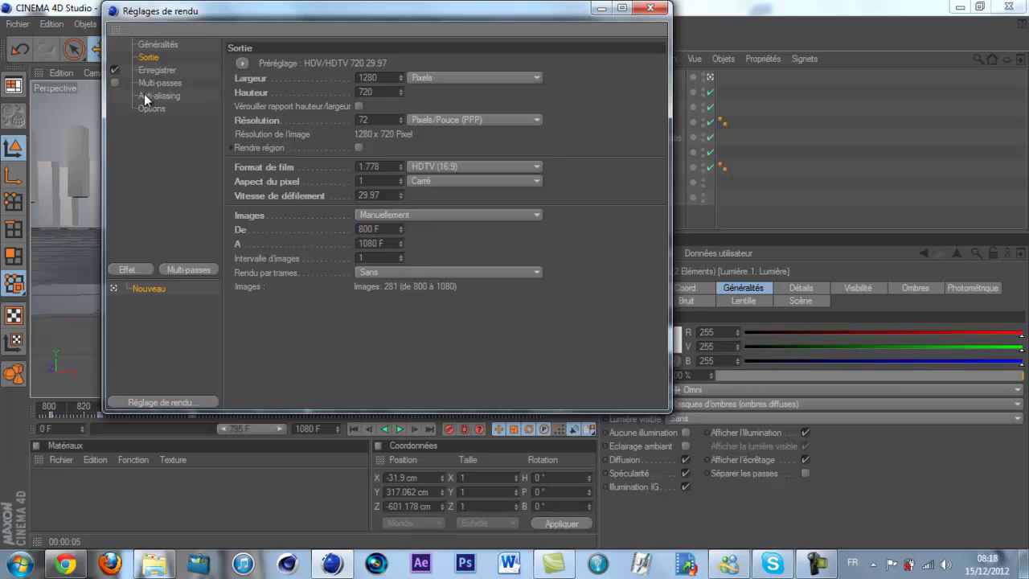
# Review the render save options and browse for an output file location, cancel the file dialog and close the render settings
pyautogui.click(162, 69)
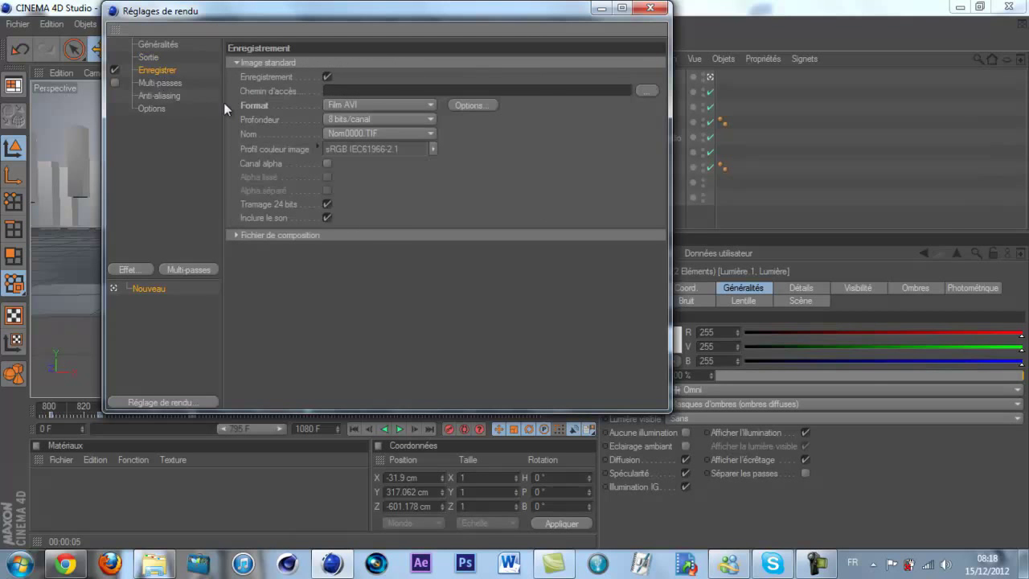
pyautogui.click(647, 91)
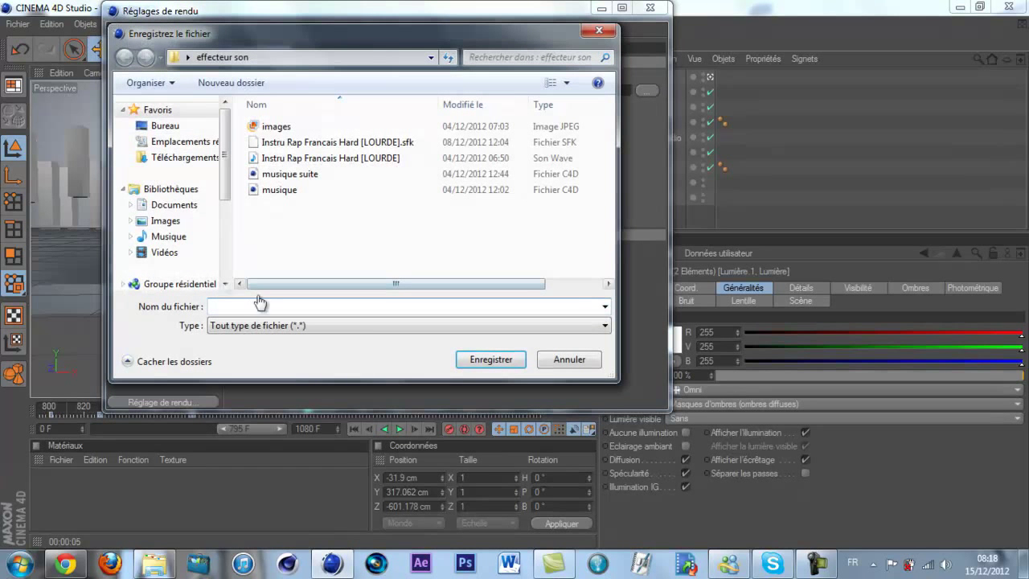
pyautogui.click(563, 360)
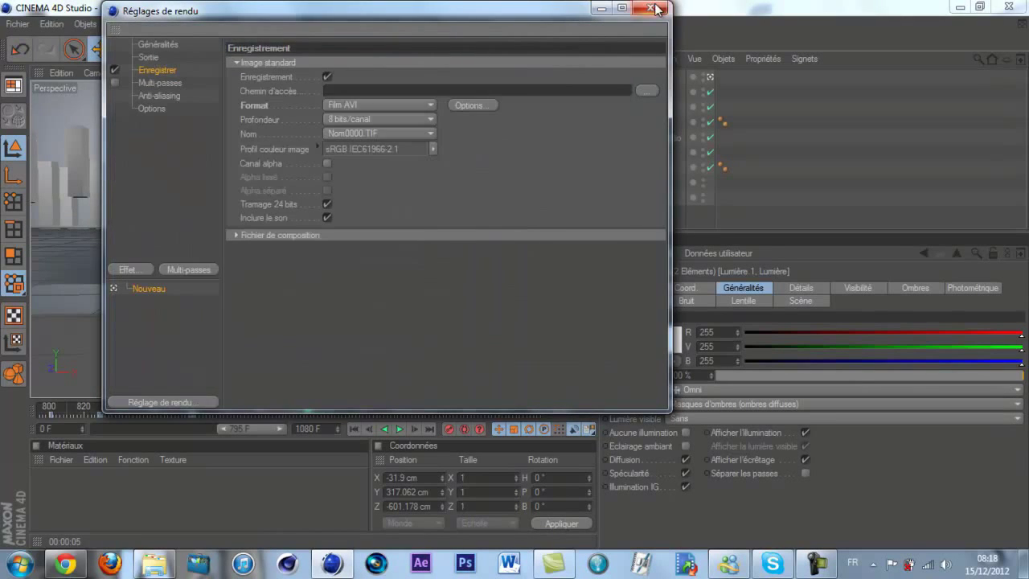
pyautogui.click(649, 7)
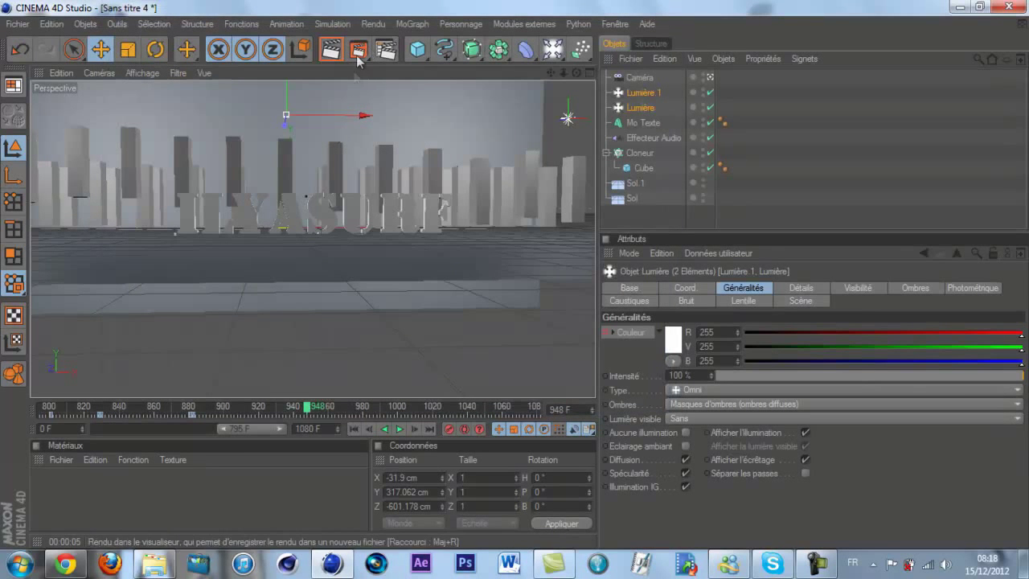
# Quit Cinema 4D without saving the untitled project
pyautogui.click(1004, 6)
pyautogui.click(585, 333)
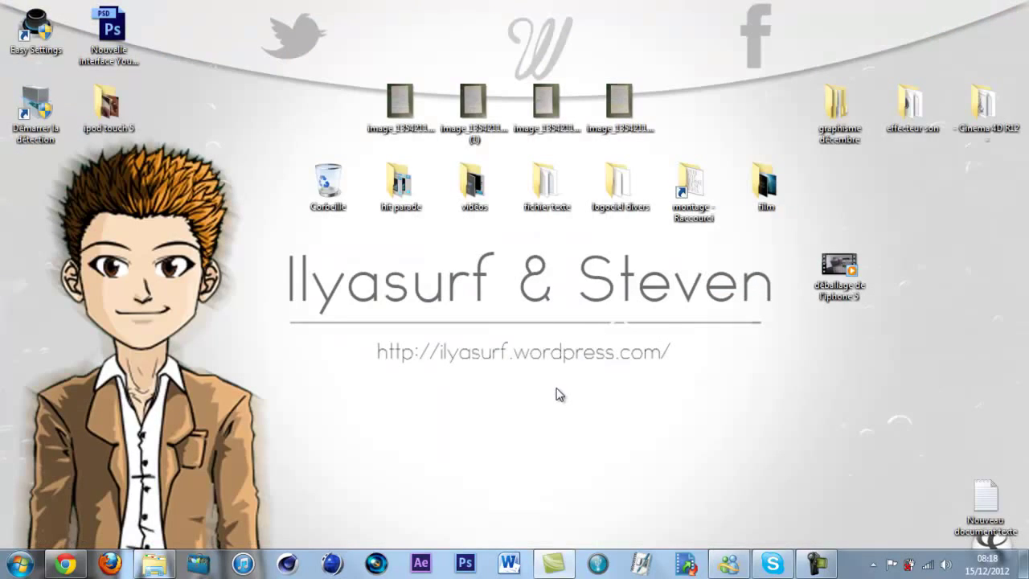
# Examine the project files in the "effecteur son" folder on the desktop and close the folder
pyautogui.doubleClick(916, 119)
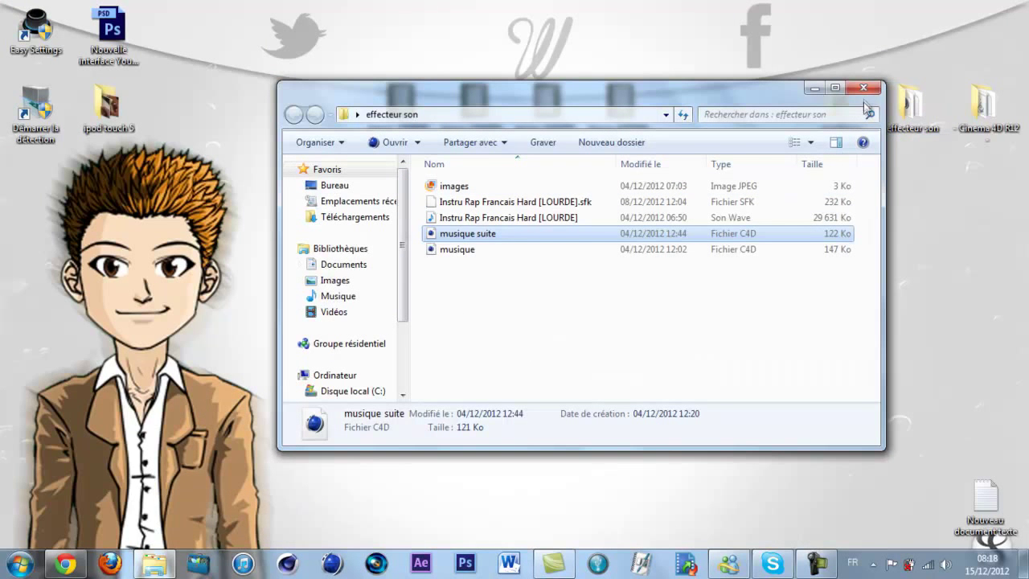
pyautogui.click(864, 88)
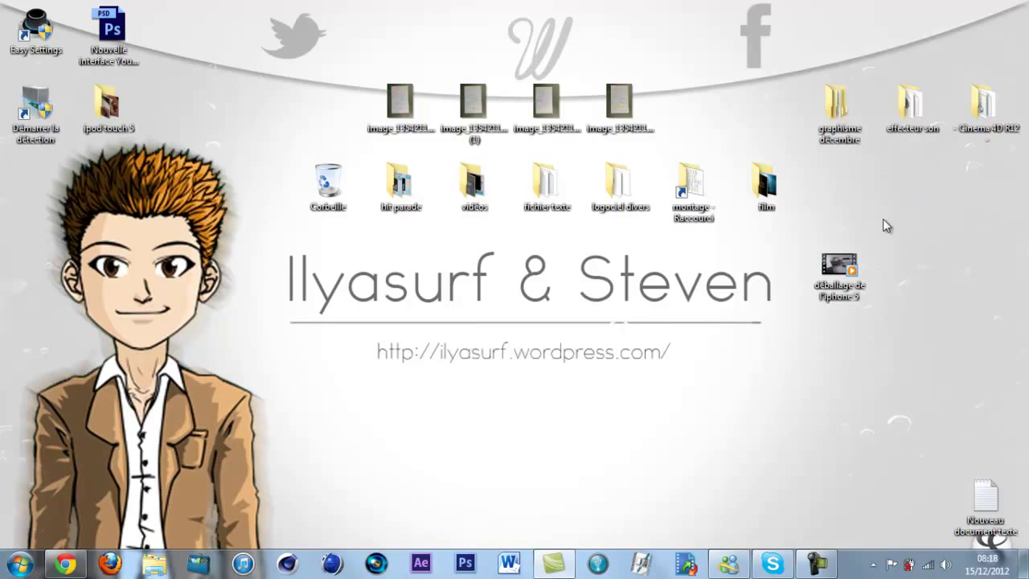
pyautogui.click(813, 562)
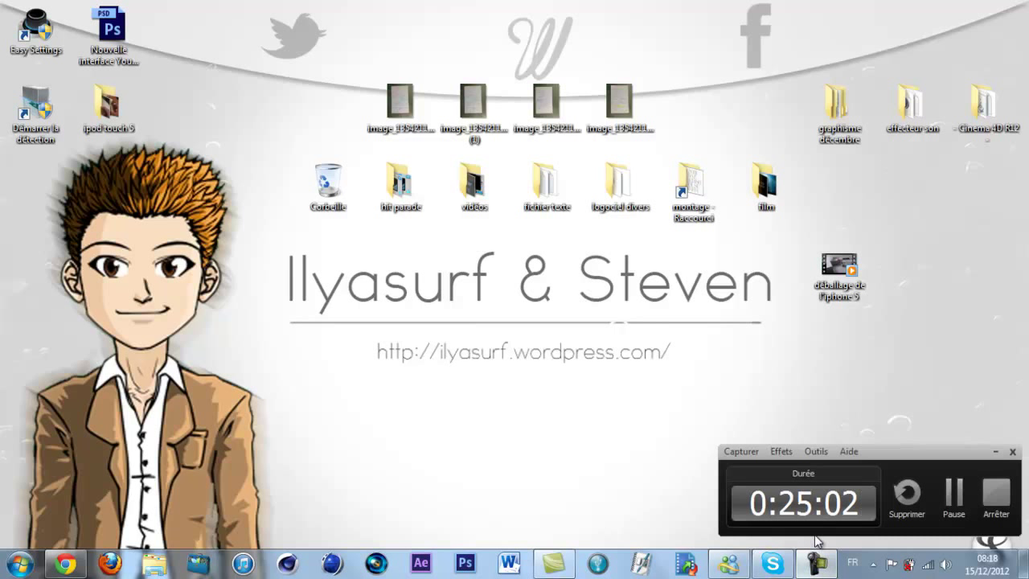